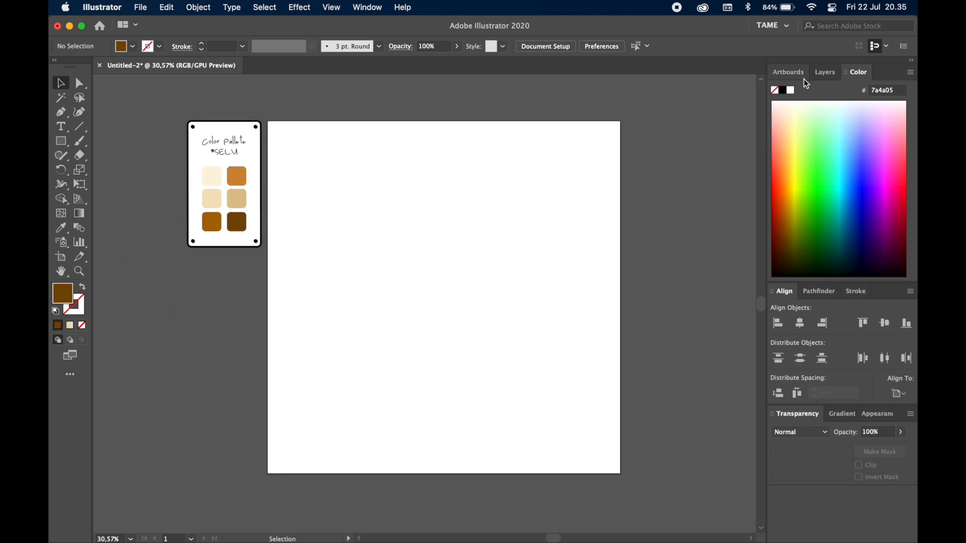
# - Check the 1080 × 1080 px dimensions in Artboard 1's options and accept them
pyautogui.click(789, 74)
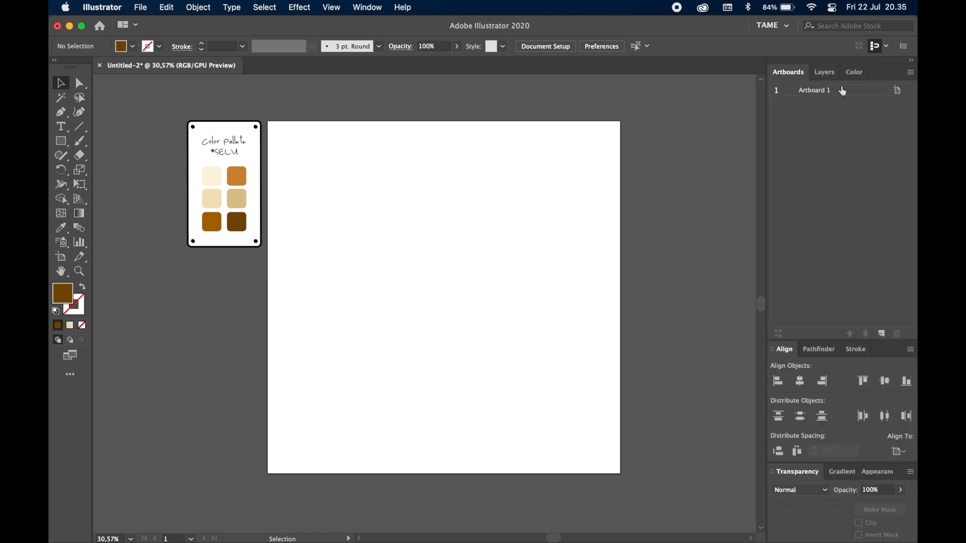
pyautogui.click(899, 96)
pyautogui.click(898, 92)
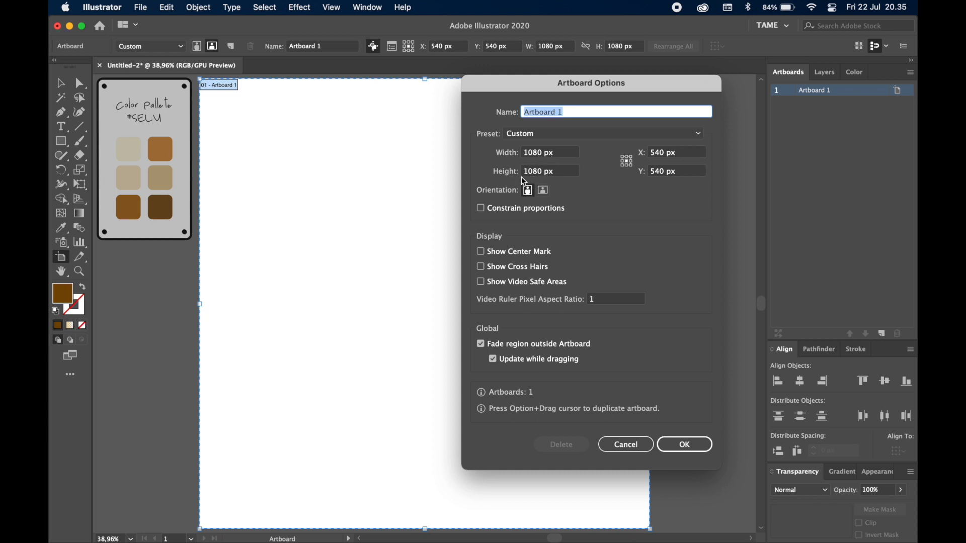
pyautogui.click(693, 443)
# - Draw a large square in the middle of the artboard
pyautogui.scroll(-3, 434, 280)
pyautogui.scroll(1, 433, 279)
pyautogui.press('space')
pyautogui.moveTo(417, 271); pyautogui.dragTo(434, 268)
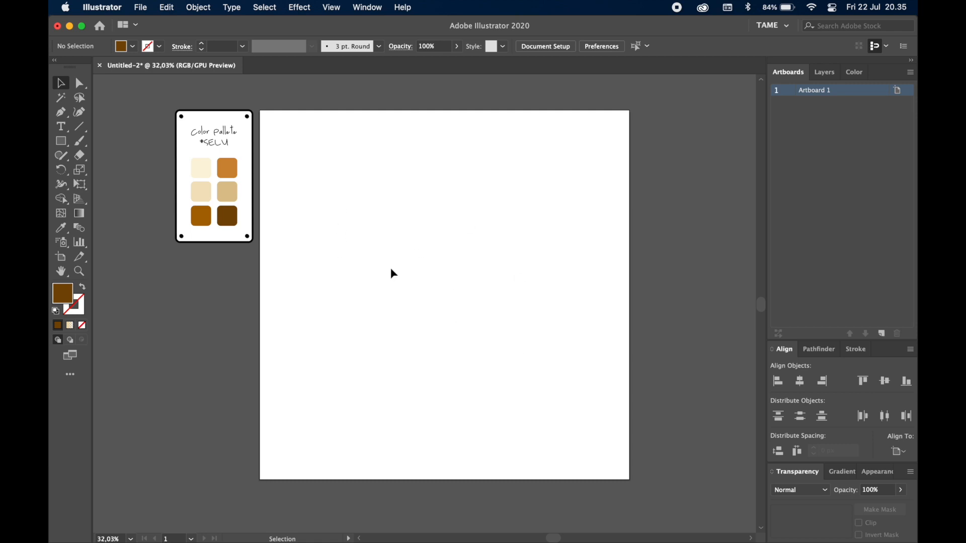
pyautogui.click(64, 147)
pyautogui.moveTo(351, 216); pyautogui.dragTo(529, 392)
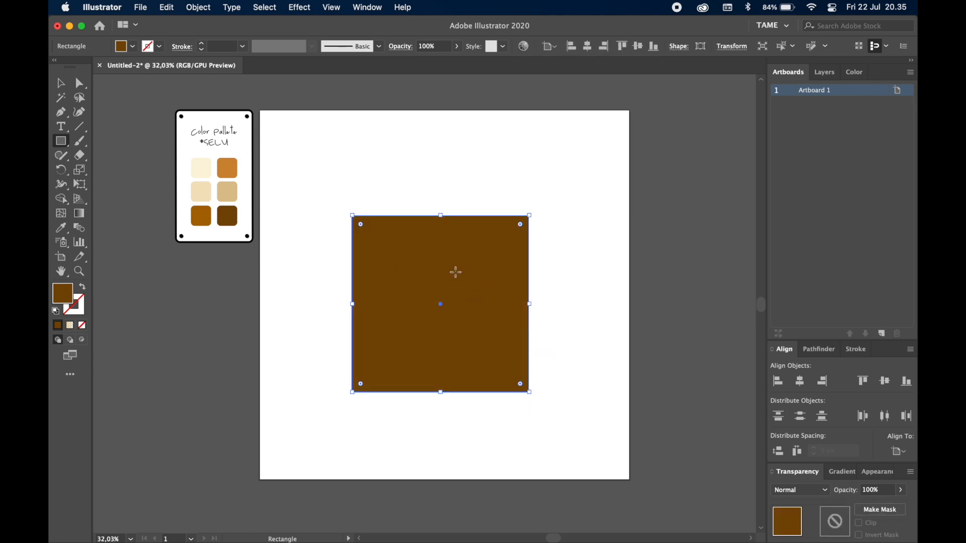
# - Fill the square with the lightest cream swatch sampled from the colour palette card, and deselect it
pyautogui.click(61, 227)
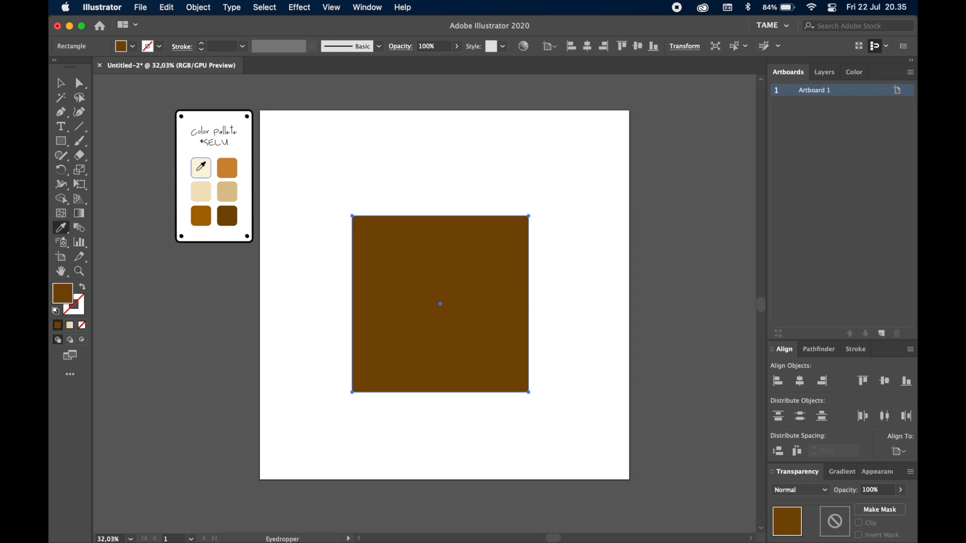
pyautogui.click(198, 171)
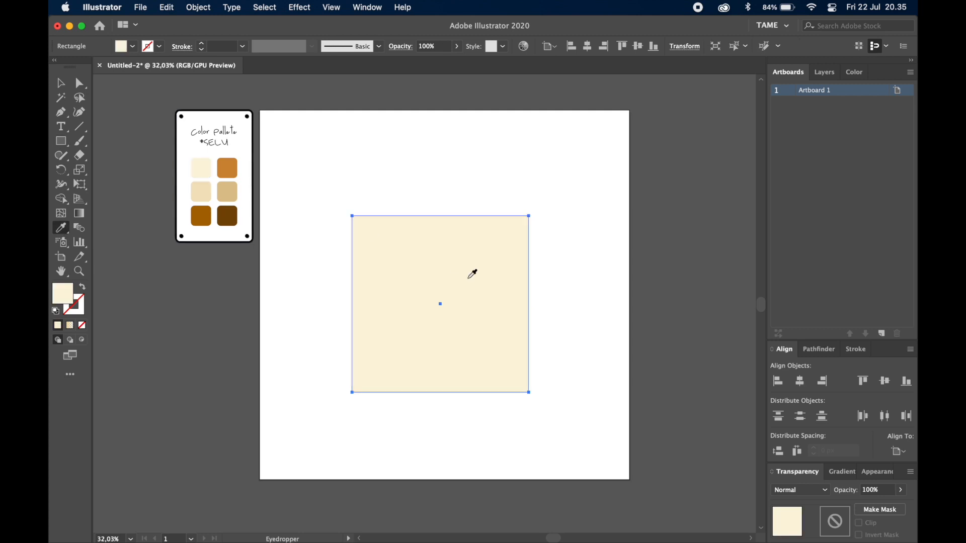
pyautogui.click(61, 85)
pyautogui.click(458, 199)
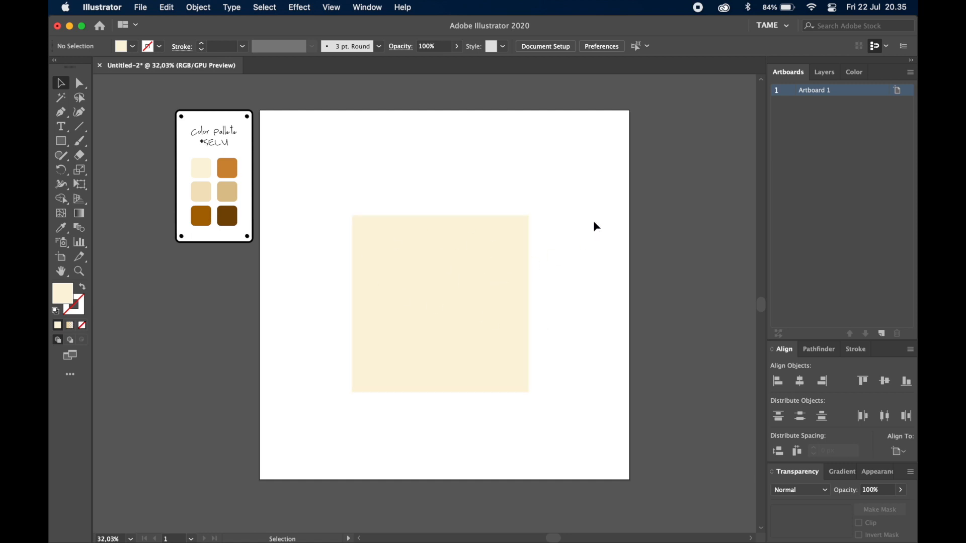
# - Draw a wide, flat ellipse across the square's top edge, slightly wider than the square
pyautogui.click(60, 143)
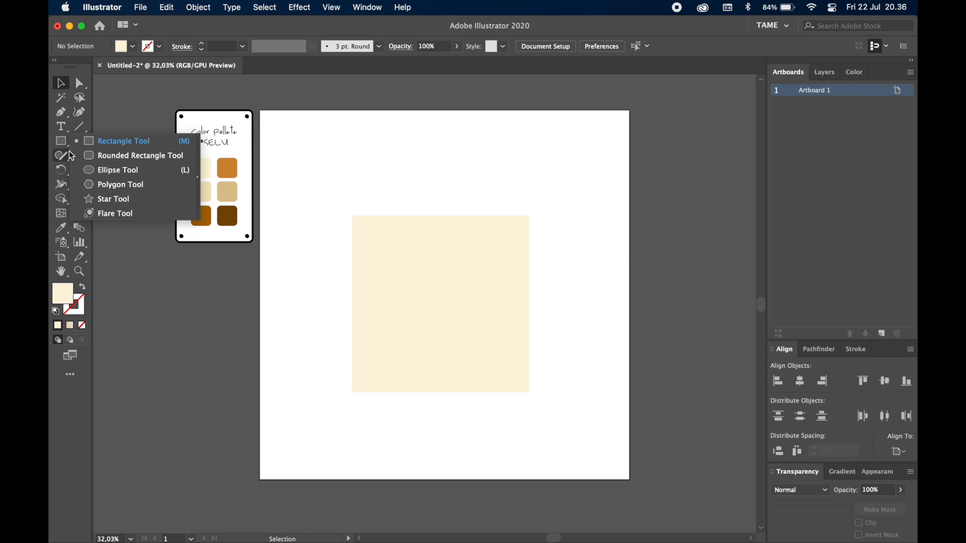
pyautogui.click(110, 170)
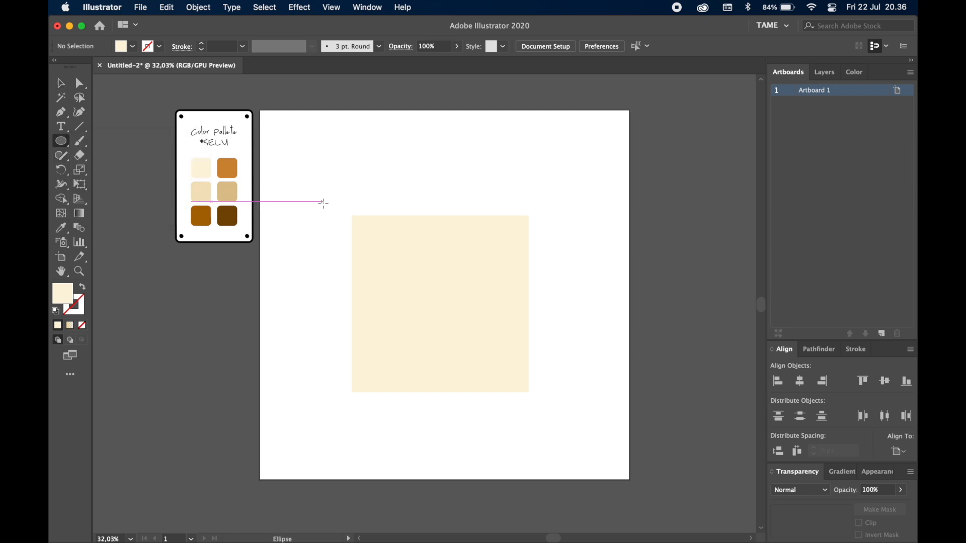
pyautogui.moveTo(341, 201); pyautogui.dragTo(543, 238)
pyautogui.moveTo(442, 202); pyautogui.dragTo(442, 192)
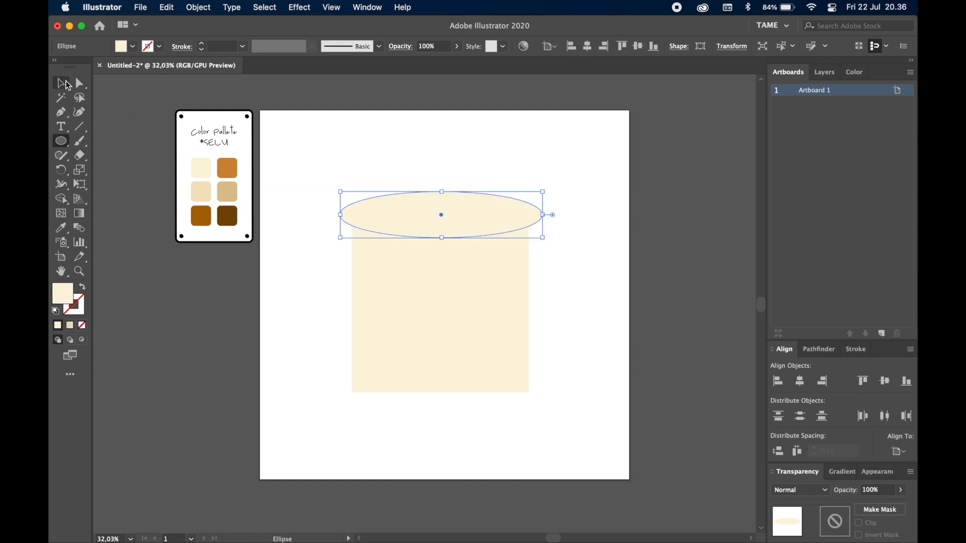
# - Centre the ellipse over the square and make it taller by extending its upper and lower edges
pyautogui.click(68, 85)
pyautogui.click(552, 262)
pyautogui.moveTo(495, 218); pyautogui.dragTo(493, 215)
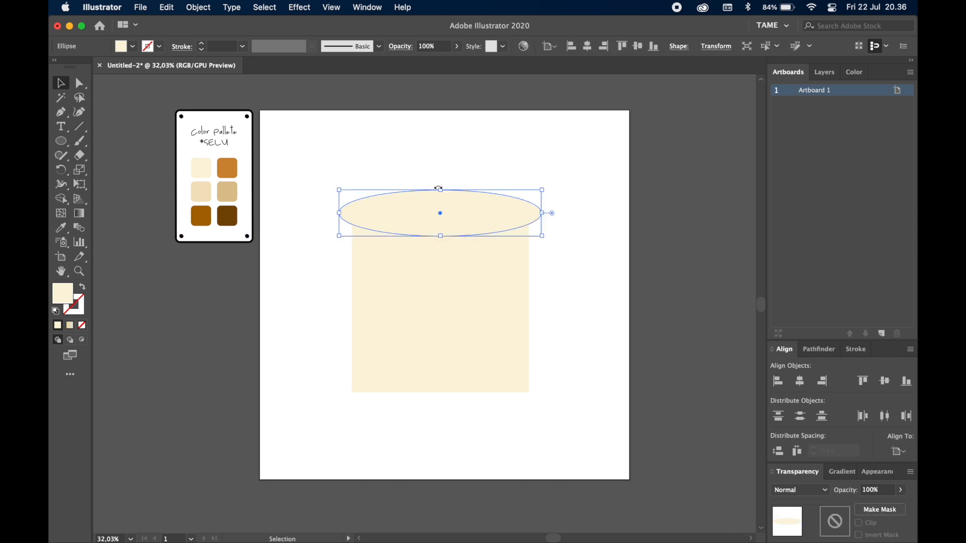
pyautogui.moveTo(438, 189); pyautogui.dragTo(439, 181)
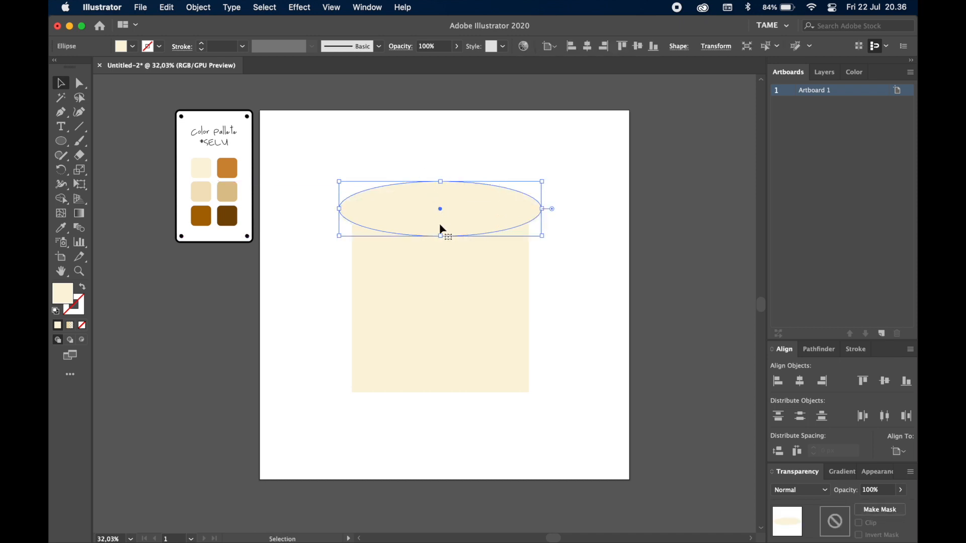
pyautogui.moveTo(441, 236); pyautogui.dragTo(440, 247)
pyautogui.click(566, 258)
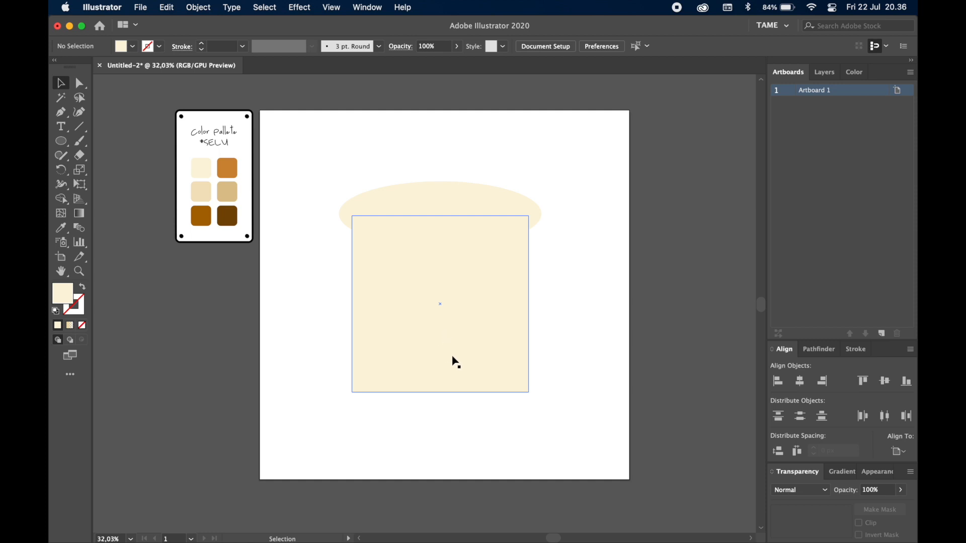
# - Flare the square into a trapezoid by moving each bottom corner anchor horizontally outward about 27 px
pyautogui.press('a')
pyautogui.scroll(3, 448, 299)
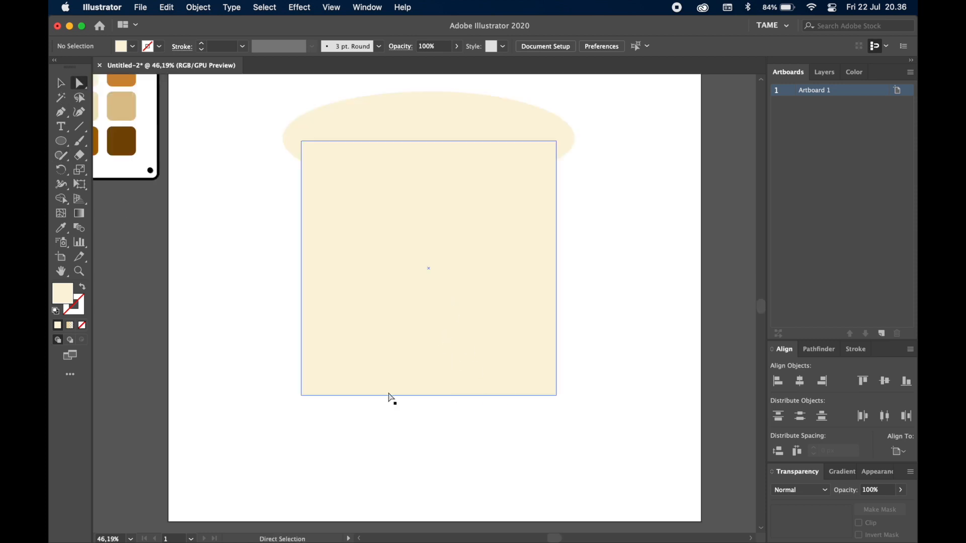
pyautogui.click(370, 379)
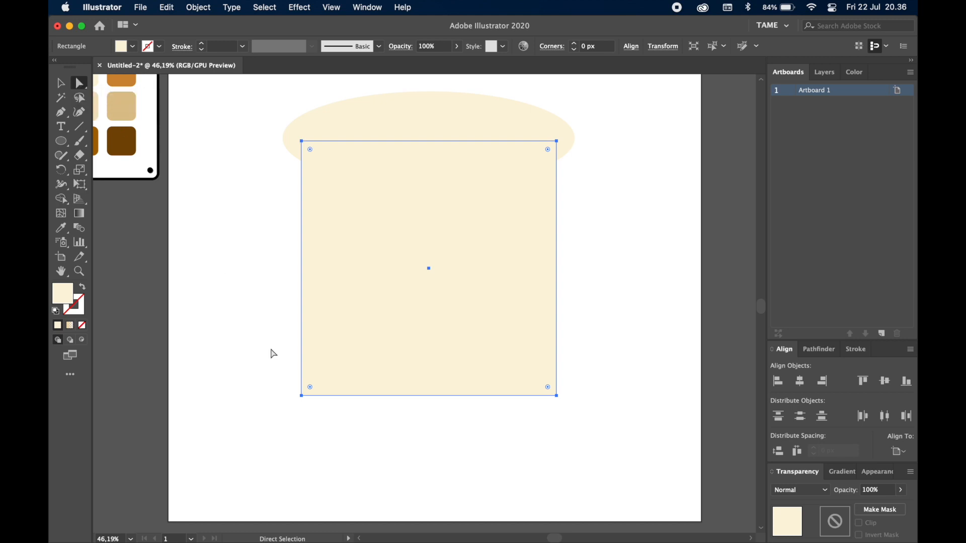
pyautogui.click(301, 396)
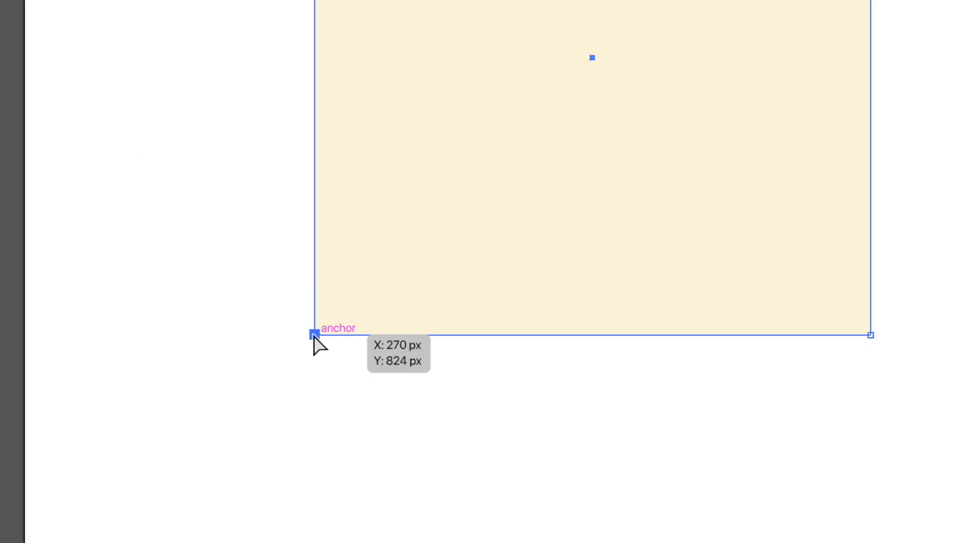
pyautogui.moveTo(301, 396); pyautogui.dragTo(289, 396)
pyautogui.moveTo(288, 336); pyautogui.dragTo(289, 336)
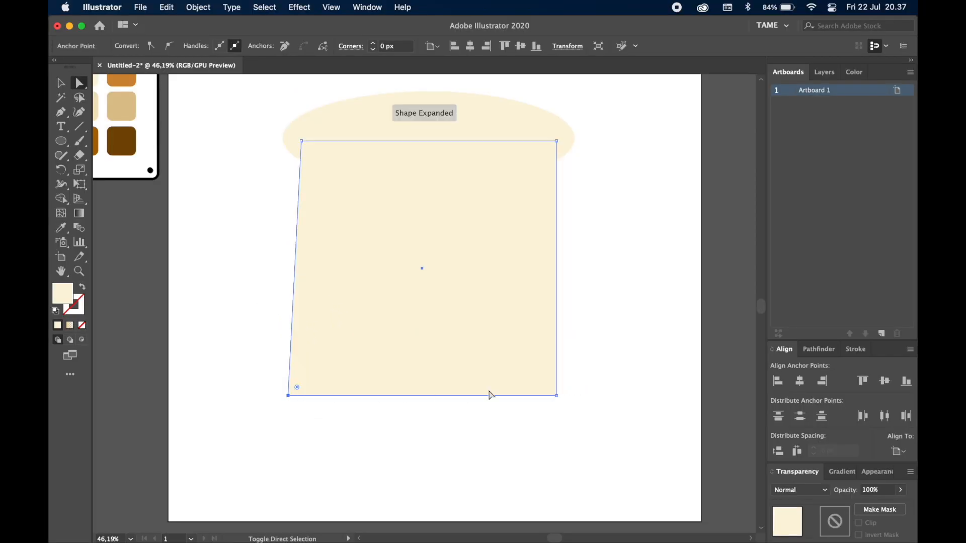
pyautogui.moveTo(556, 396)
pyautogui.mouseDown()
pyautogui.moveTo(566, 415)
pyautogui.moveTo(569, 400)
pyautogui.mouseUp()
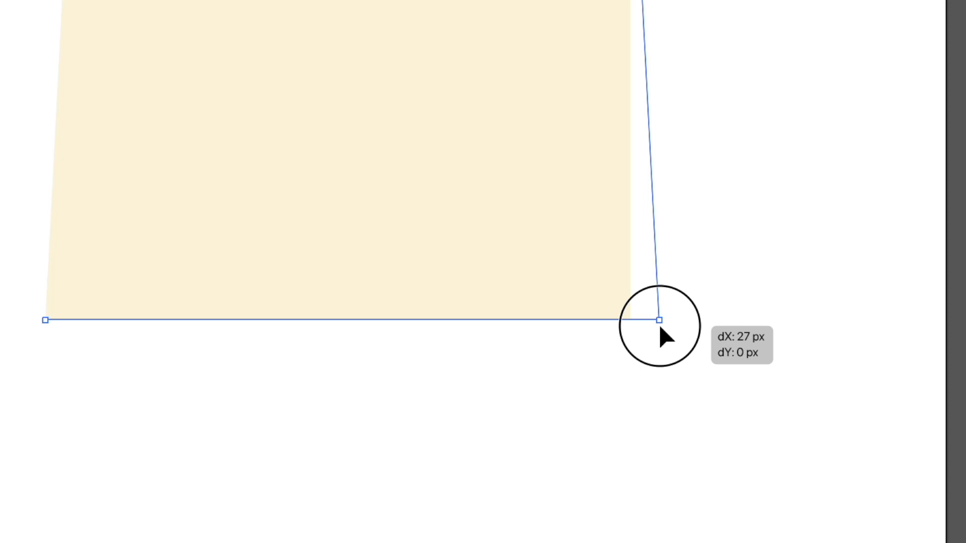
pyautogui.moveTo(660, 327); pyautogui.dragTo(662, 332)
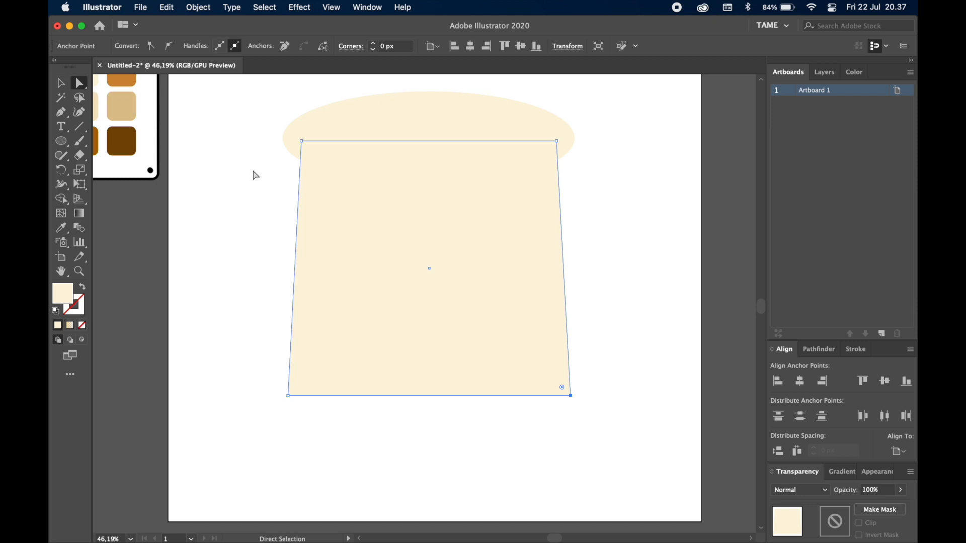
# - Round both bottom corners of the trapezoid to a radius of 28.31 px
pyautogui.moveTo(257, 384); pyautogui.dragTo(673, 430)
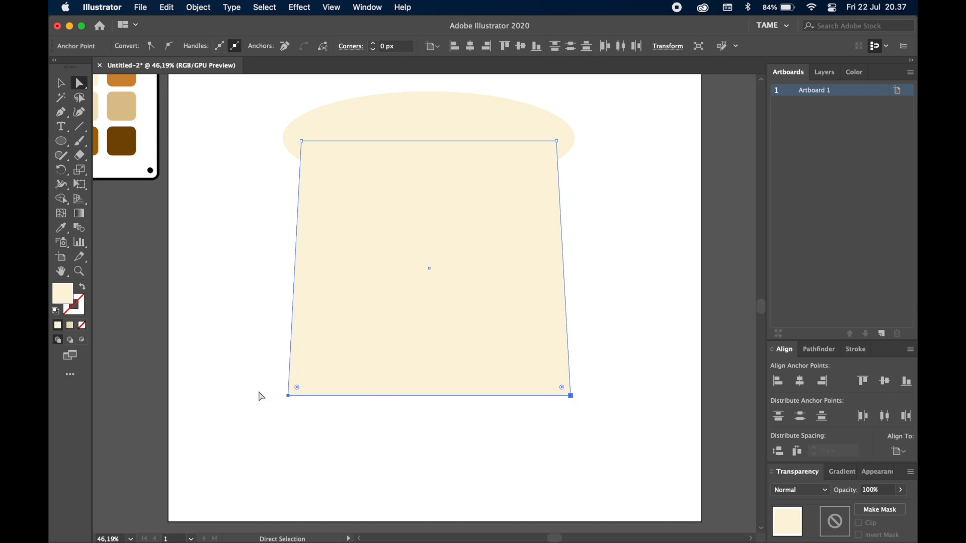
pyautogui.moveTo(298, 388); pyautogui.dragTo(305, 386)
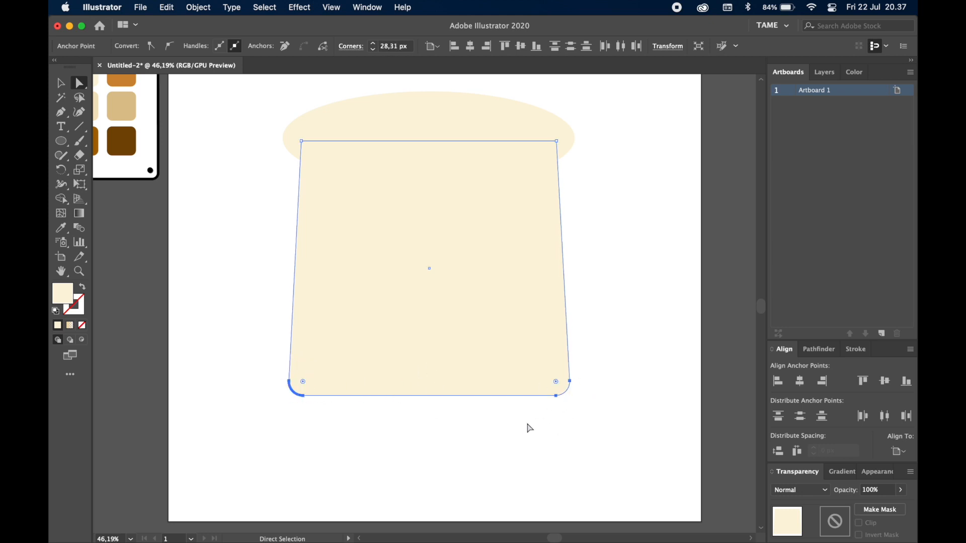
pyautogui.press('v')
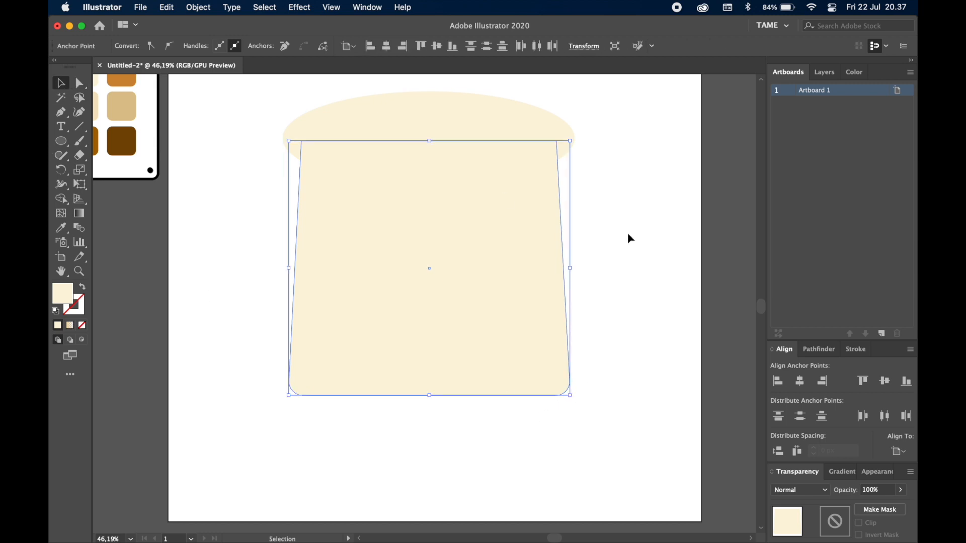
pyautogui.click(627, 235)
# - Unite the ellipse and the trapezoid into a single bread-slice shape with Pathfinder
pyautogui.moveTo(603, 249); pyautogui.dragTo(275, 147)
pyautogui.scroll(-1, 601, 271)
pyautogui.hscroll(-2, 579, 269)
pyautogui.scroll(-1, 575, 261)
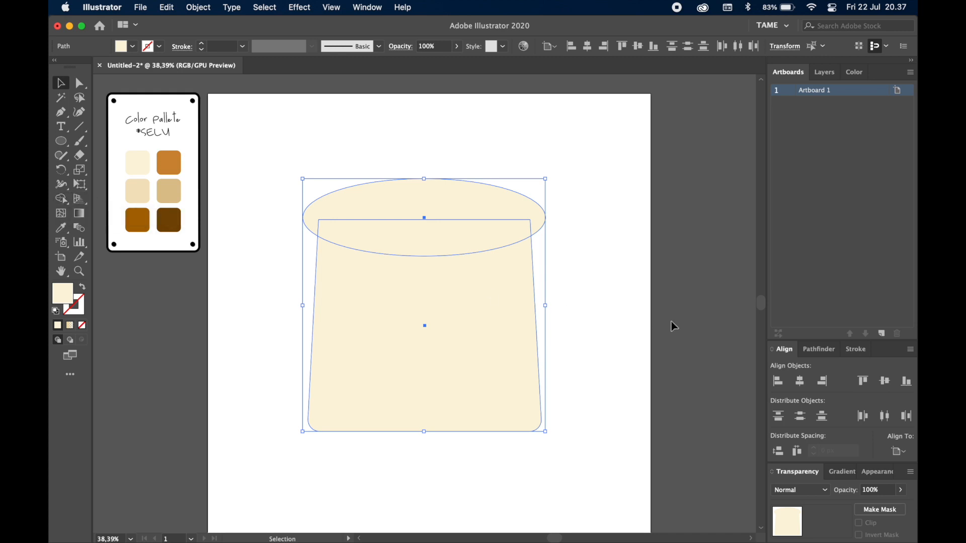
pyautogui.click(825, 349)
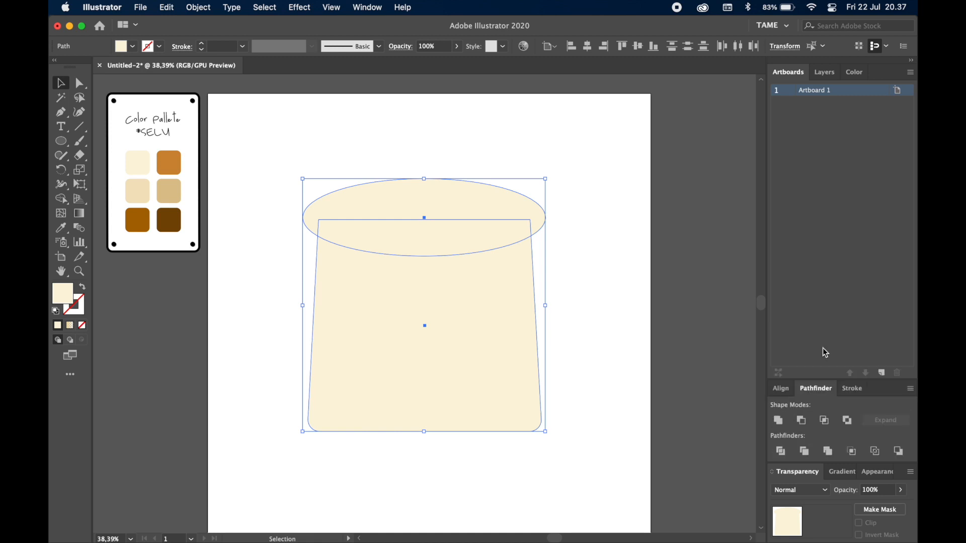
pyautogui.click(777, 421)
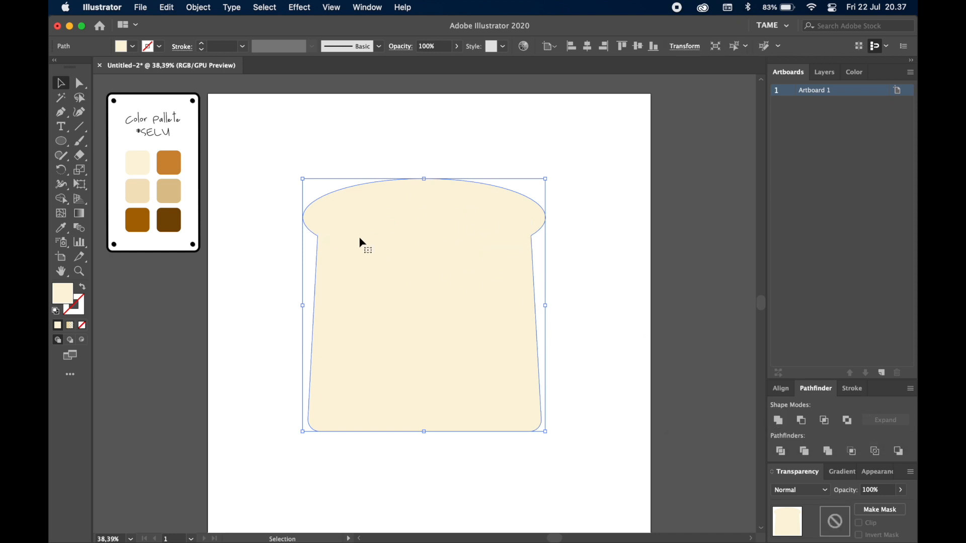
# - Move the merged bread slice slightly right and up to centre it better on the artboard
pyautogui.click(592, 245)
pyautogui.click(449, 254)
pyautogui.moveTo(474, 269); pyautogui.dragTo(487, 266)
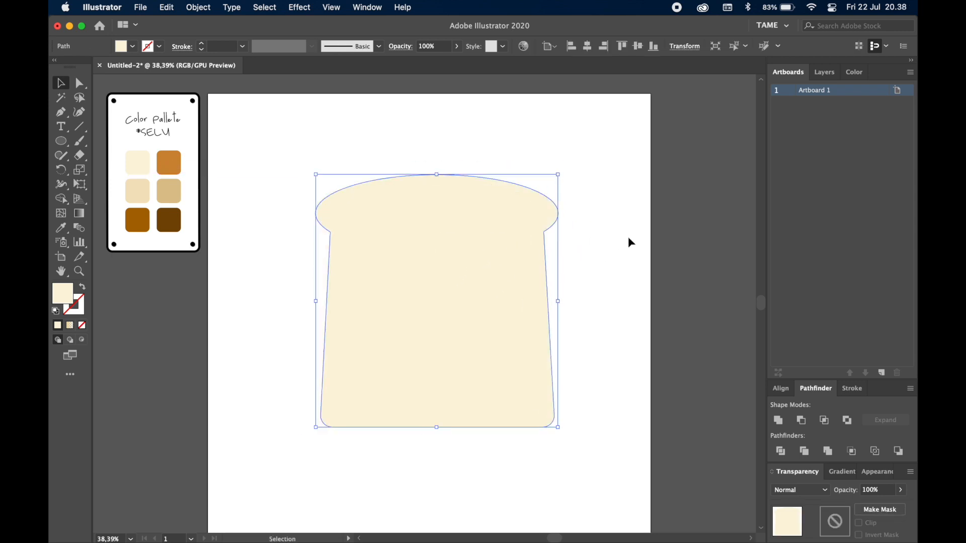
pyautogui.click(630, 243)
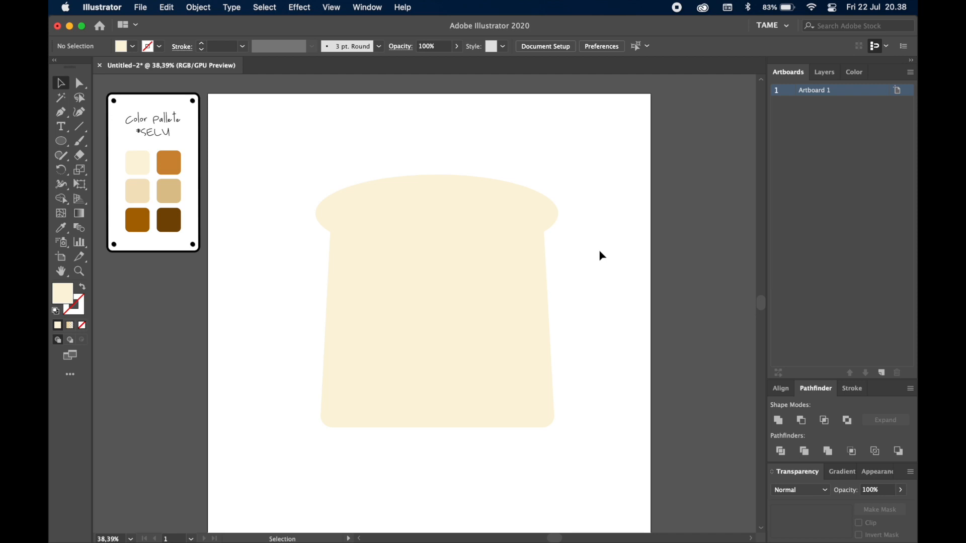
# - Copy the bread slice and paste the duplicate in place in front of the original
pyautogui.click(471, 249)
pyautogui.click(642, 261)
pyautogui.rightClick(433, 295)
pyautogui.click(522, 246)
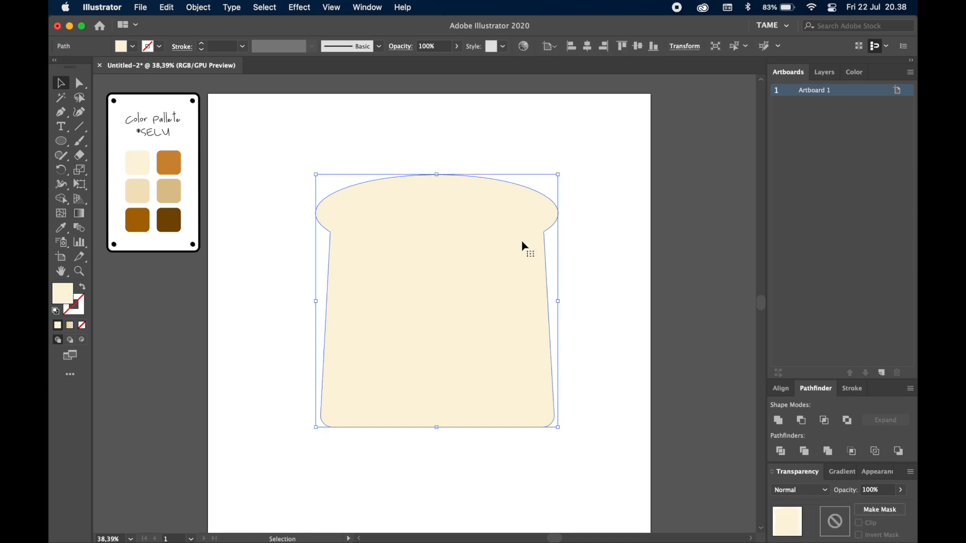
pyautogui.click(631, 245)
pyautogui.click(503, 245)
pyautogui.press('super+c')
pyautogui.press('super+f')
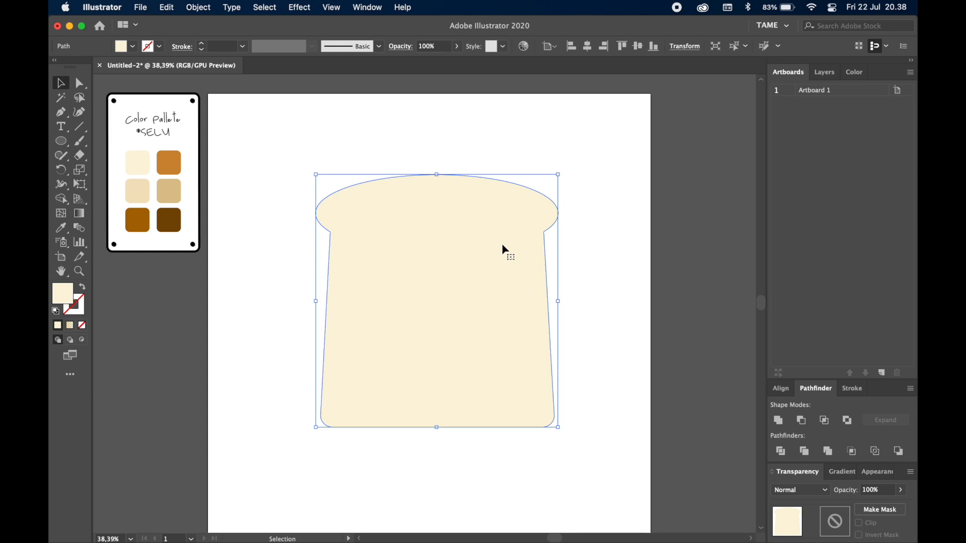
# - Offset the front copy of the bread slice to the right and slightly down from the original
pyautogui.press('super')
pyautogui.moveTo(509, 245); pyautogui.dragTo(525, 245)
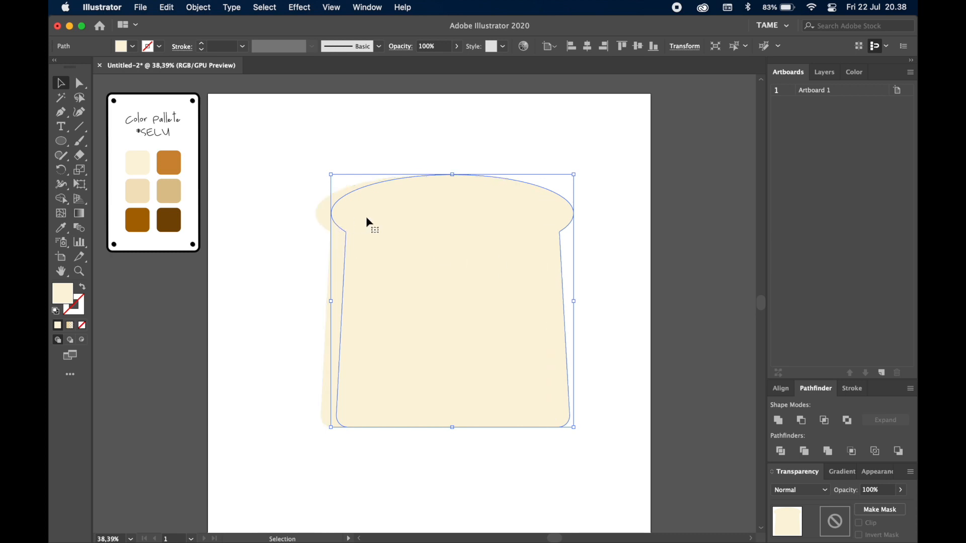
pyautogui.moveTo(397, 220); pyautogui.dragTo(400, 227)
pyautogui.moveTo(476, 249); pyautogui.dragTo(480, 252)
pyautogui.click(643, 267)
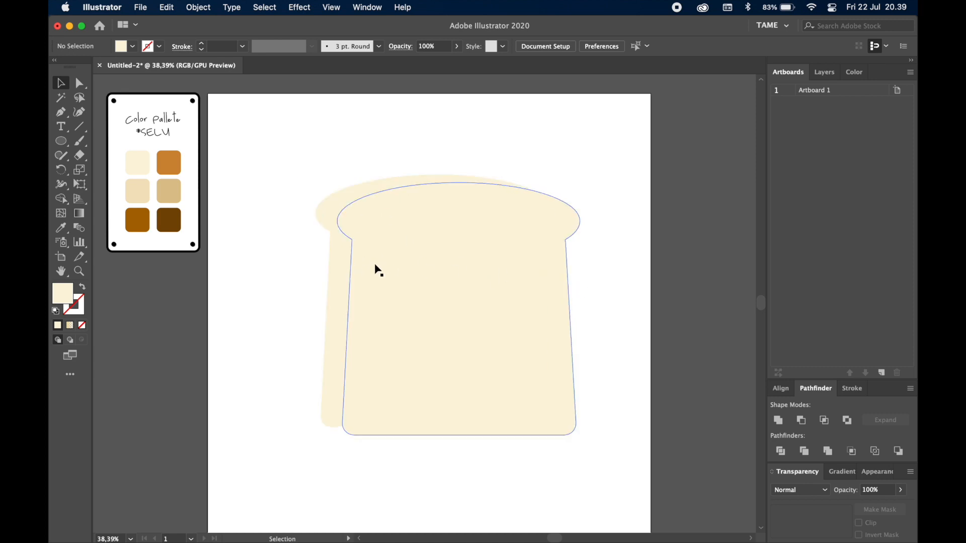
pyautogui.click(470, 295)
pyautogui.moveTo(470, 296); pyautogui.dragTo(533, 296)
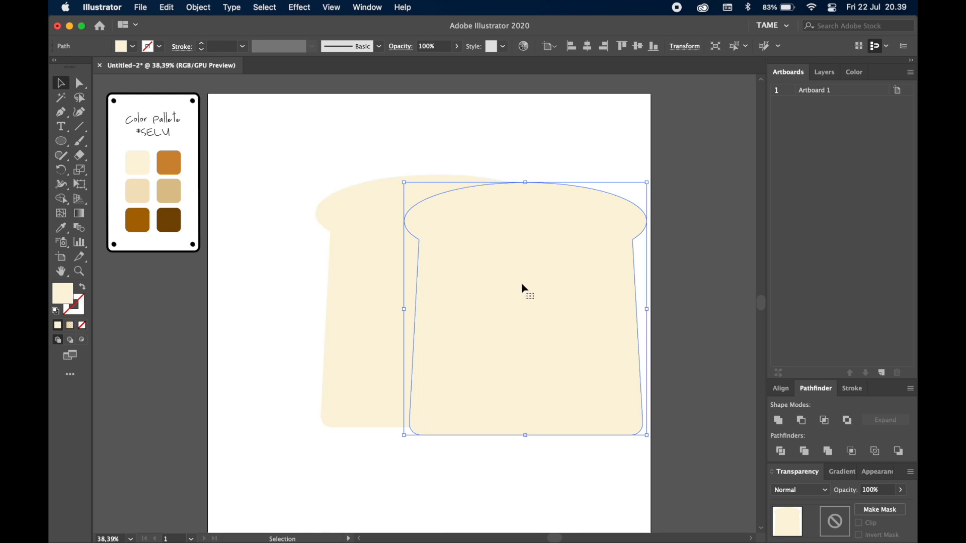
pyautogui.moveTo(521, 282); pyautogui.dragTo(455, 282)
pyautogui.click(601, 269)
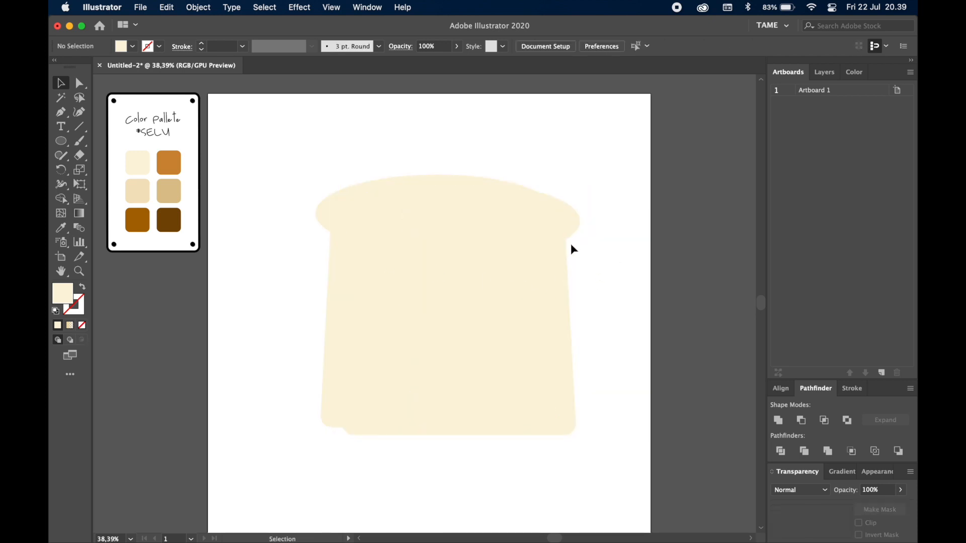
# - Recolour the rear bread slice with the orange-brown palette swatch using the Eyedropper, and deselect it
pyautogui.click(451, 228)
pyautogui.moveTo(332, 145); pyautogui.dragTo(365, 162)
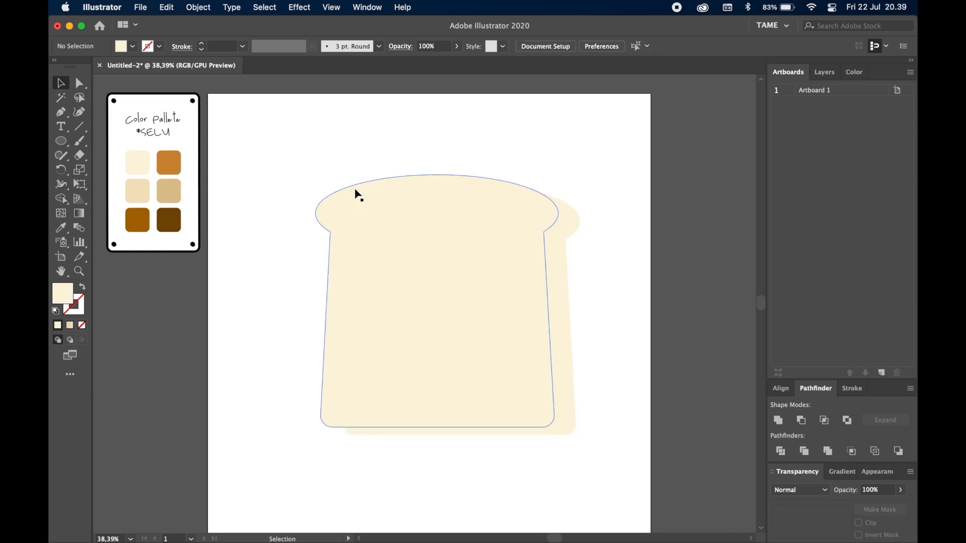
pyautogui.click(355, 186)
pyautogui.click(61, 227)
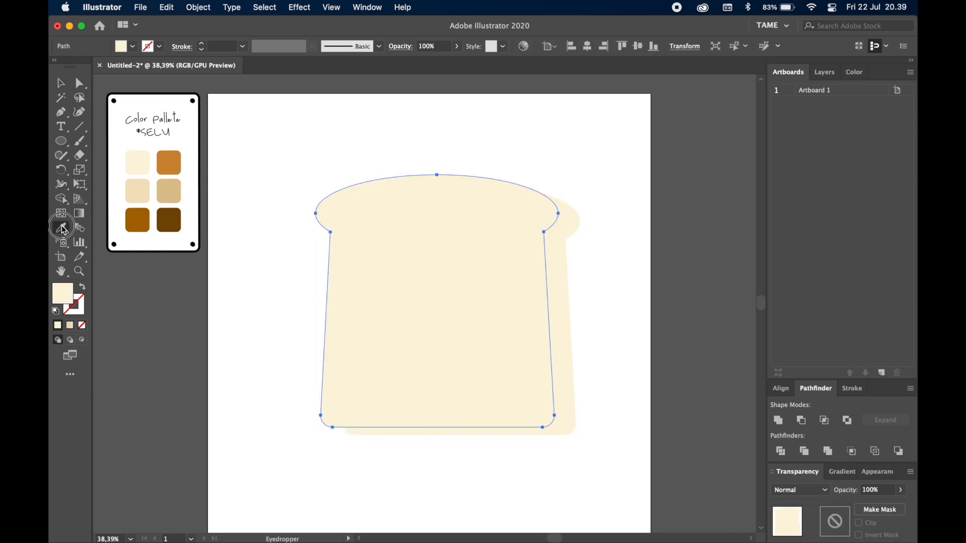
pyautogui.click(166, 167)
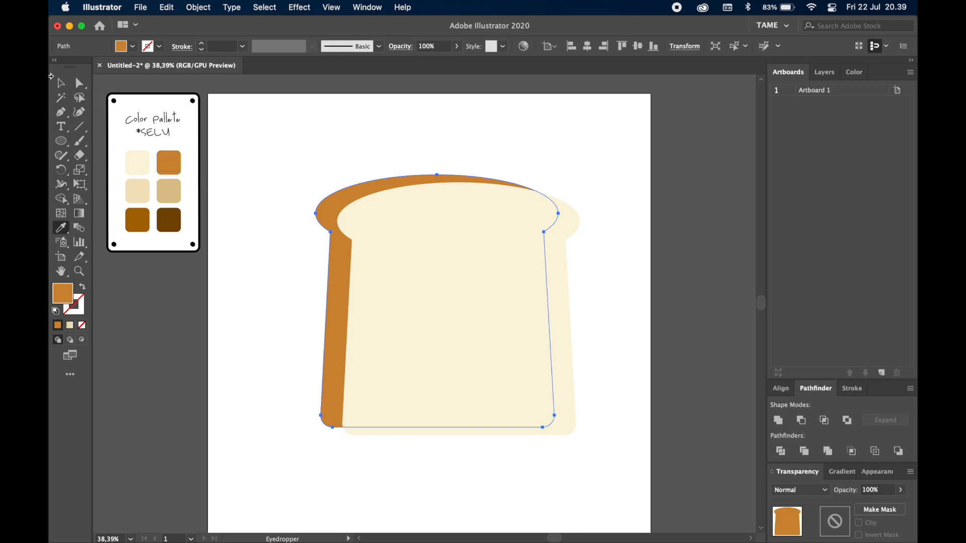
pyautogui.click(61, 83)
pyautogui.click(439, 152)
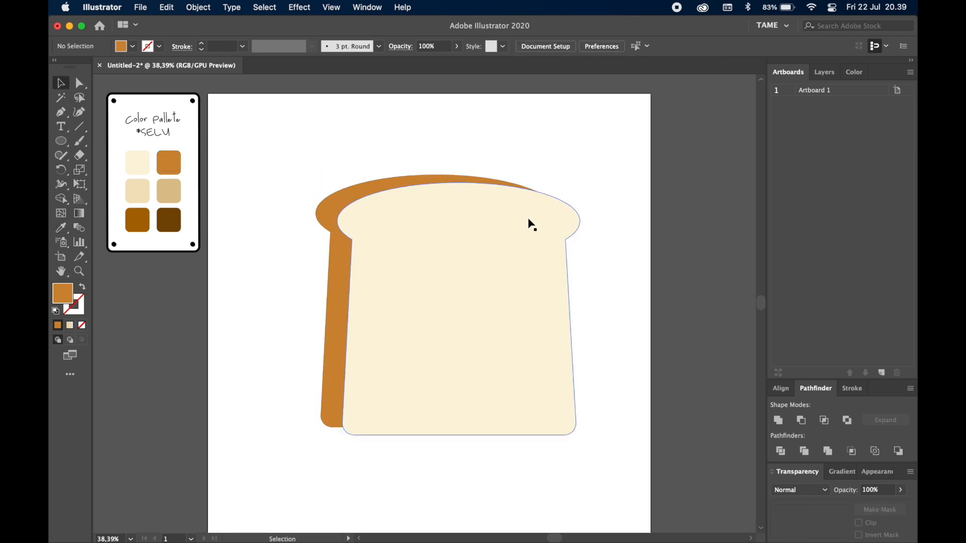
# - Draw a closed orange-brown Pen shape bridging the rear slice's lower-left corner to the cream slice's bottom edge, with a curved outer side
pyautogui.press('space')
pyautogui.moveTo(605, 203); pyautogui.dragTo(593, 194)
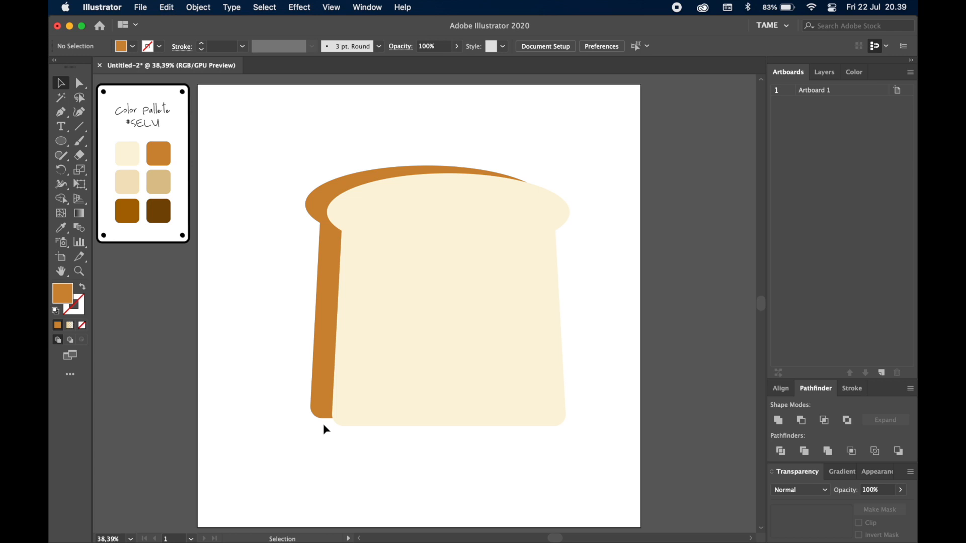
pyautogui.scroll(10, 324, 426)
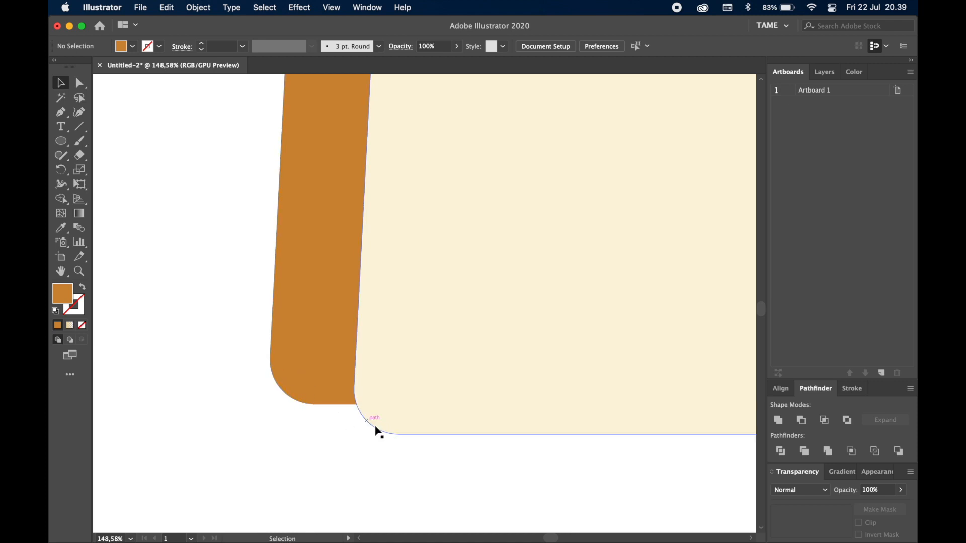
pyautogui.click(61, 113)
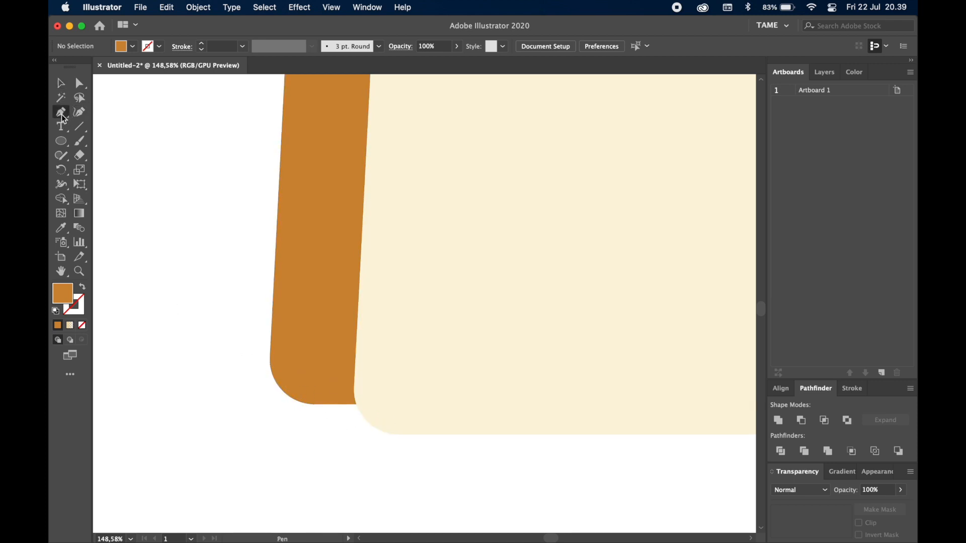
pyautogui.click(273, 375)
pyautogui.moveTo(431, 434); pyautogui.dragTo(575, 430)
pyautogui.moveTo(431, 435); pyautogui.dragTo(440, 394)
pyautogui.click(437, 357)
pyautogui.click(272, 376)
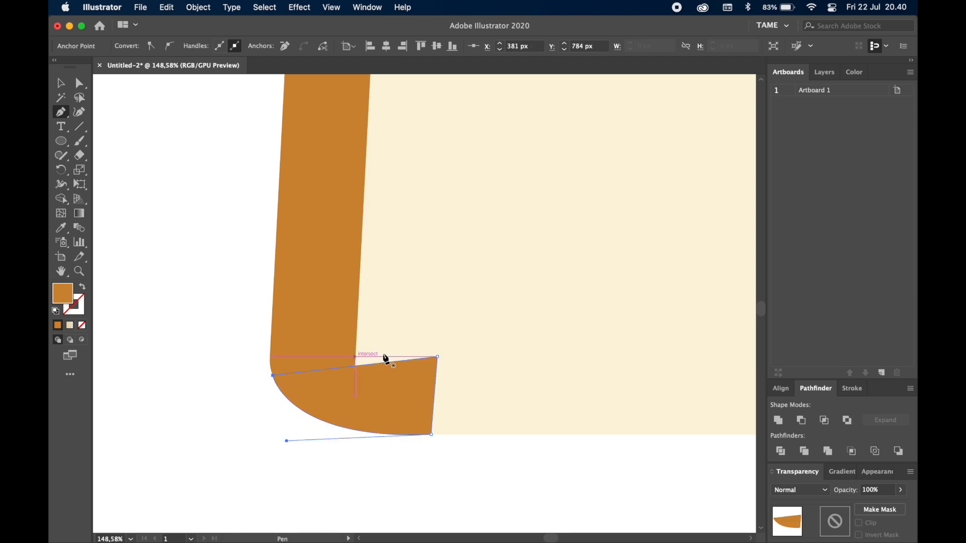
pyautogui.click(60, 83)
pyautogui.click(219, 203)
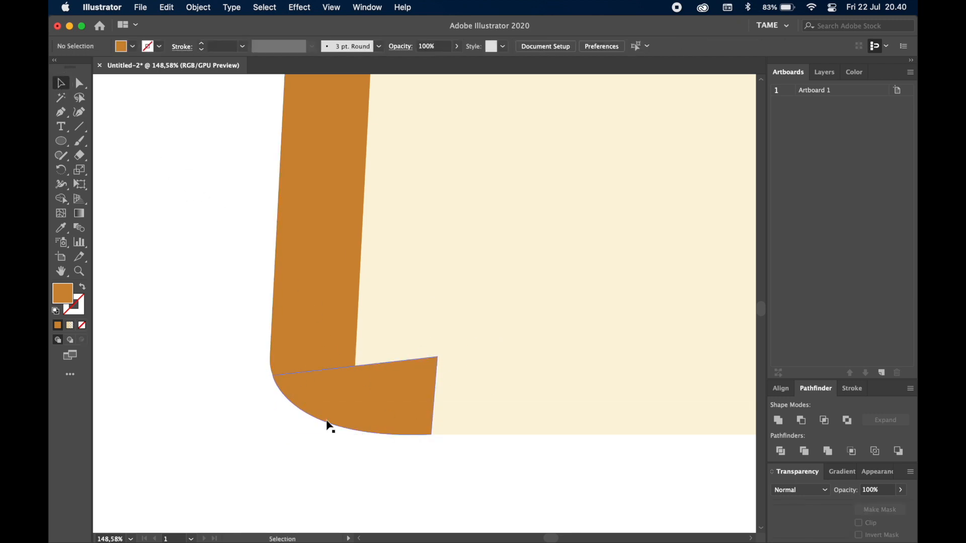
pyautogui.scroll(-5, 395, 304)
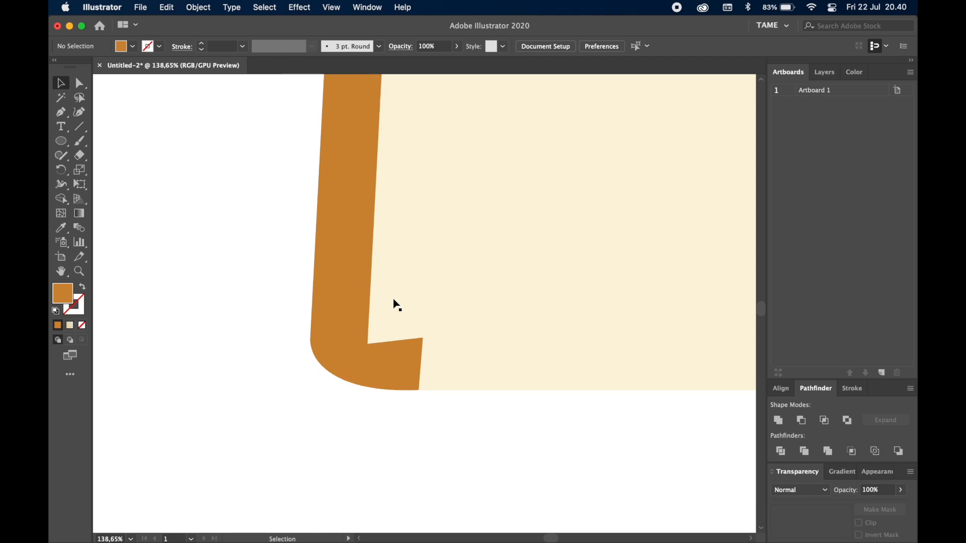
pyautogui.scroll(3, 412, 287)
pyautogui.hscroll(3, 412, 287)
pyautogui.click(496, 210)
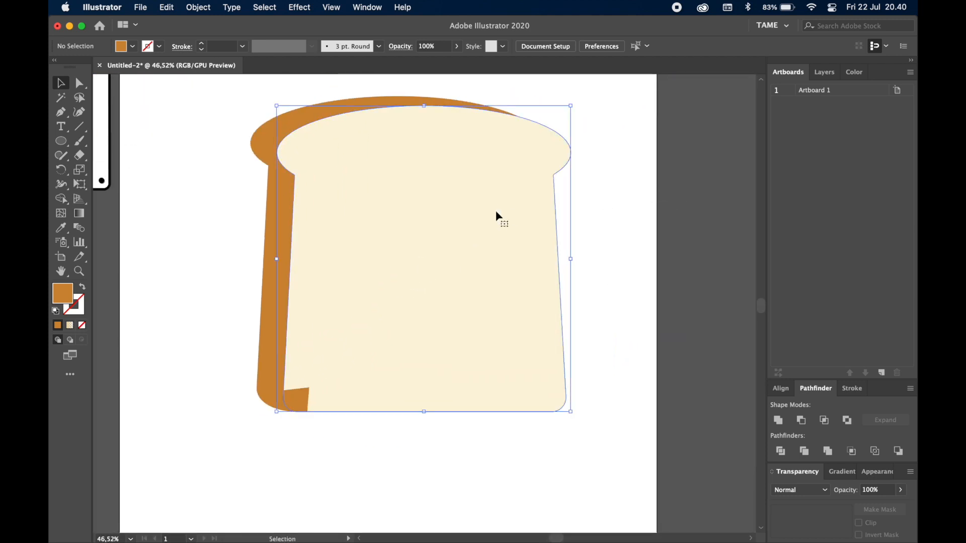
pyautogui.rightClick(459, 208)
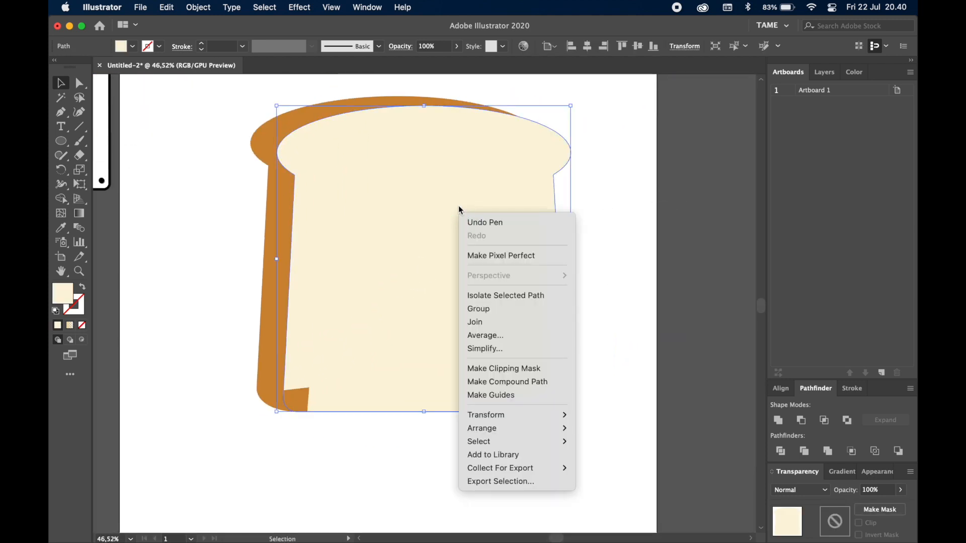
pyautogui.click(336, 427)
# - Try moving the cream slice's path above the corner piece within Layer 1, and undo the reorder
pyautogui.click(298, 407)
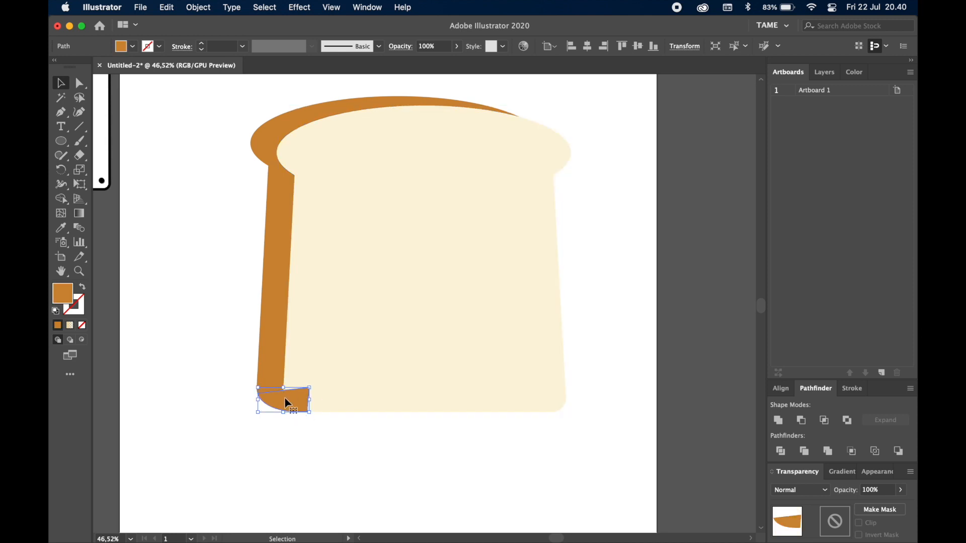
pyautogui.click(824, 72)
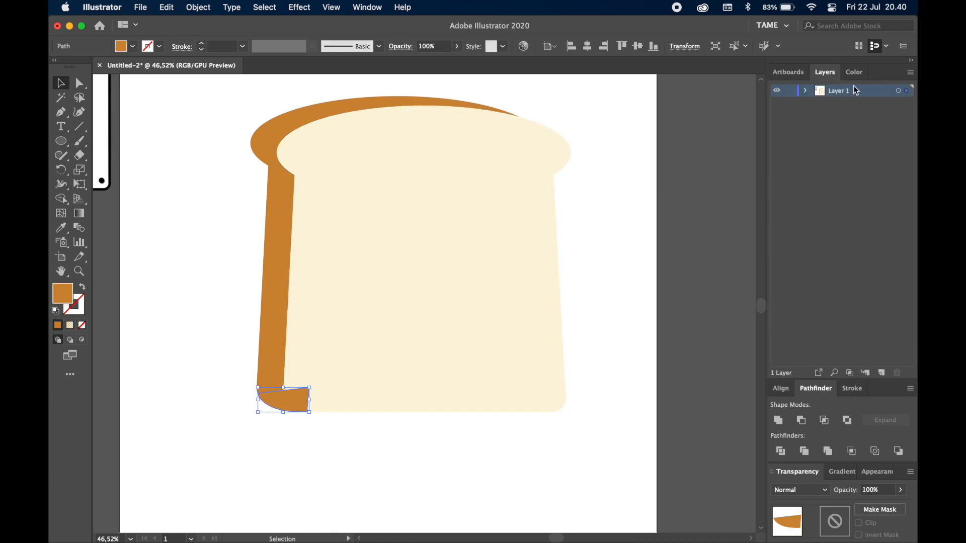
pyautogui.click(806, 90)
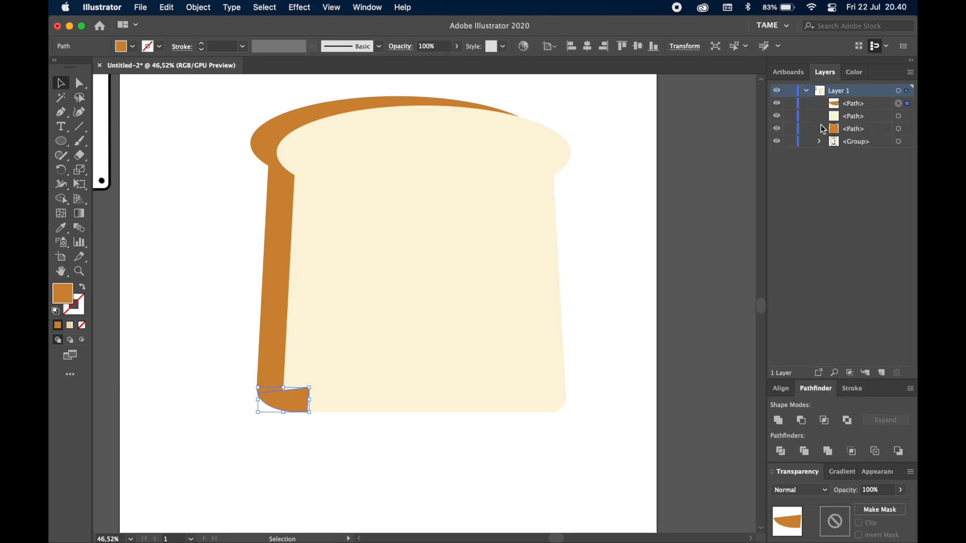
pyautogui.click(837, 106)
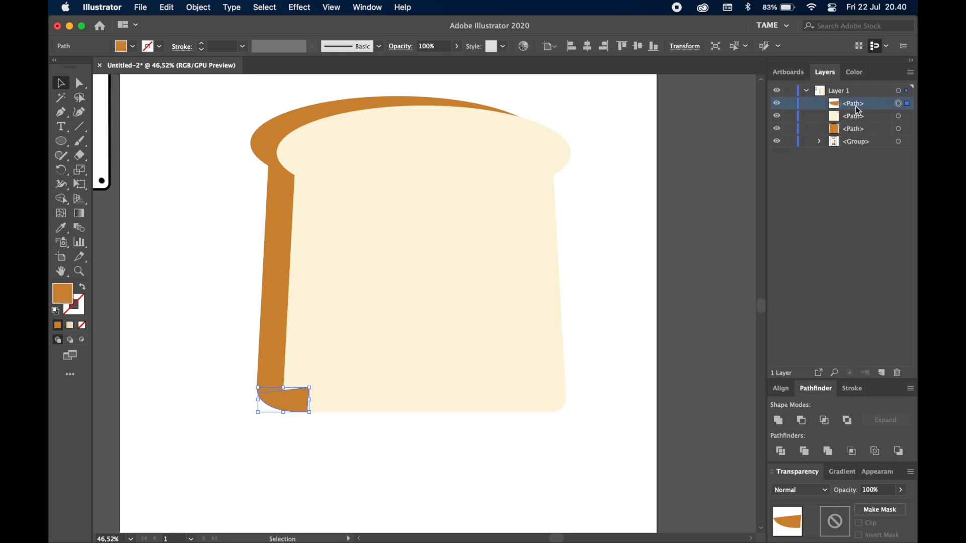
pyautogui.click(839, 120)
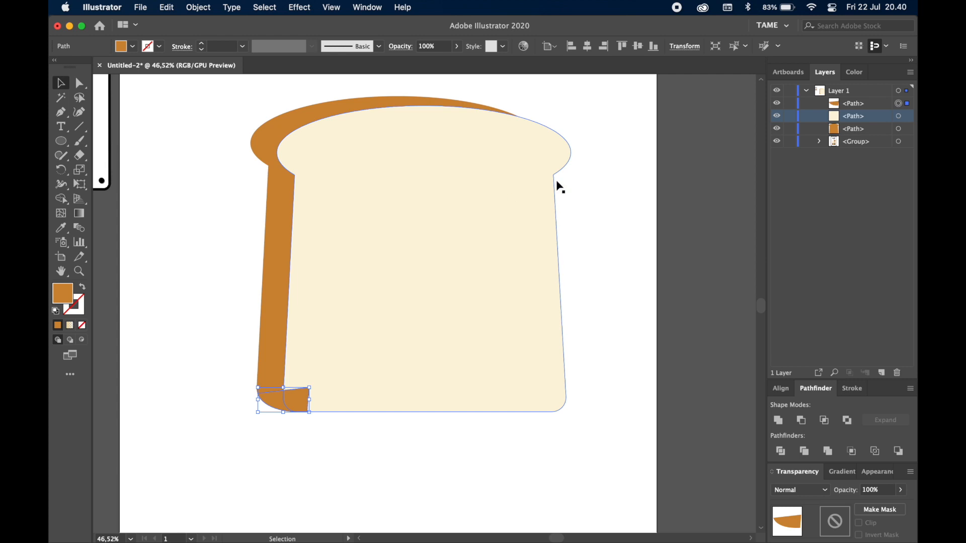
pyautogui.click(857, 129)
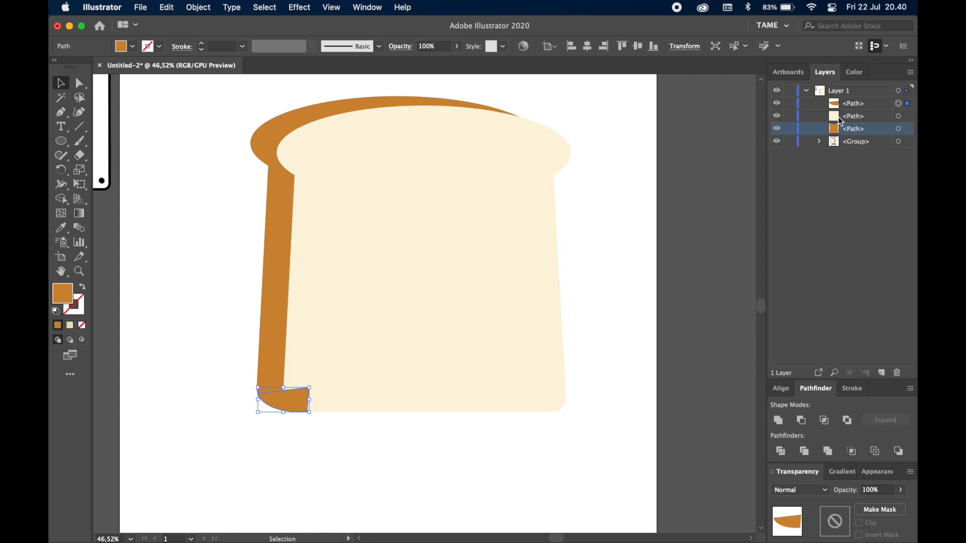
pyautogui.moveTo(847, 119); pyautogui.dragTo(855, 101)
pyautogui.click(668, 255)
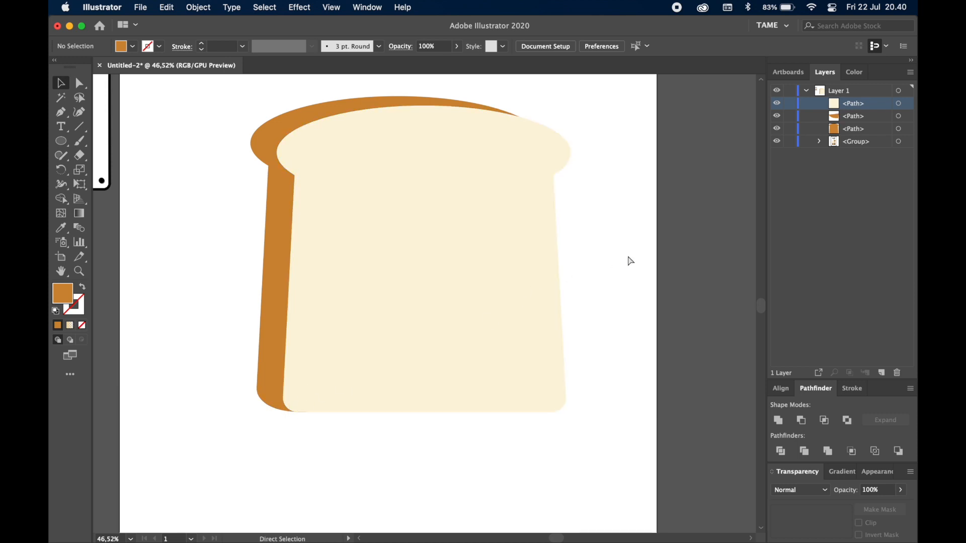
pyautogui.press('super+z')
# - Bring the cream slice to the front so it covers the corner piece, and collapse Layer 1
pyautogui.click(445, 240)
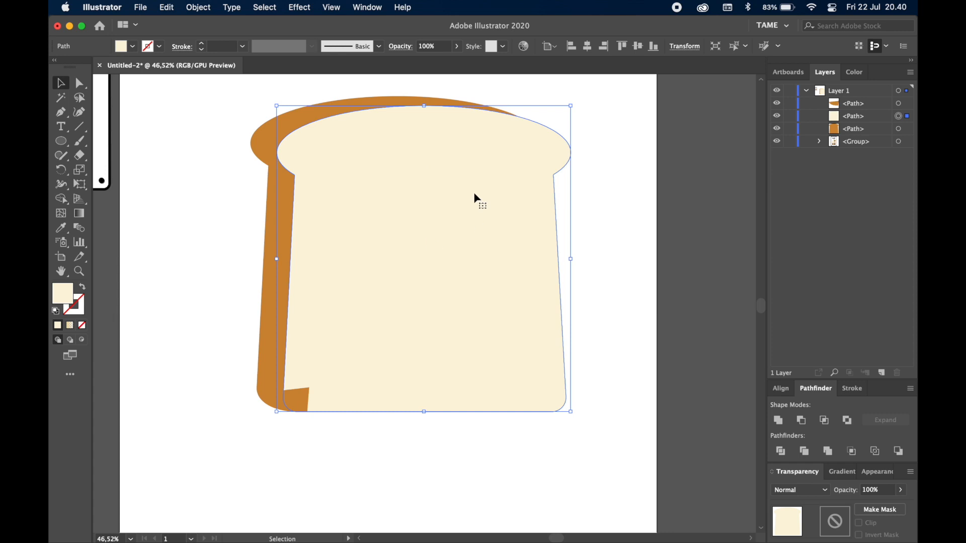
pyautogui.rightClick(433, 224)
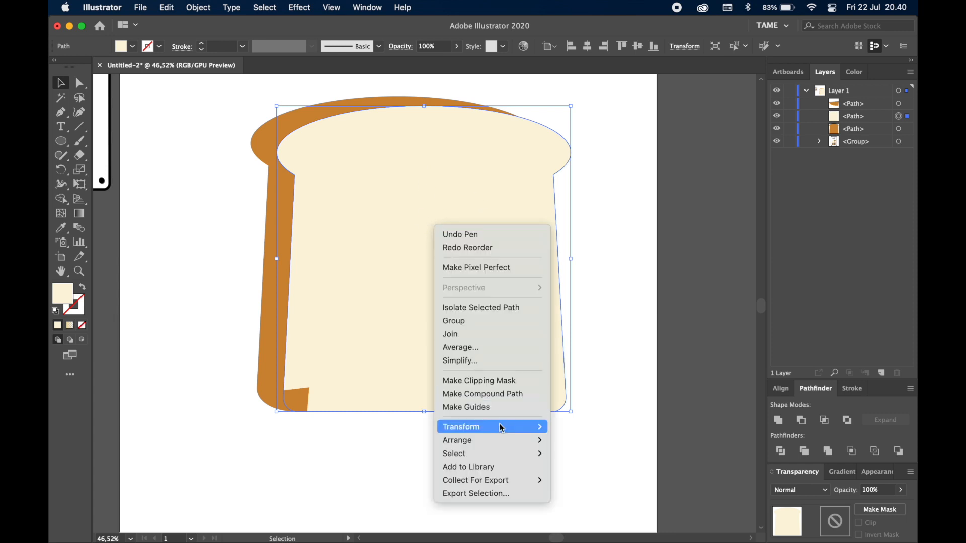
pyautogui.moveTo(504, 443)
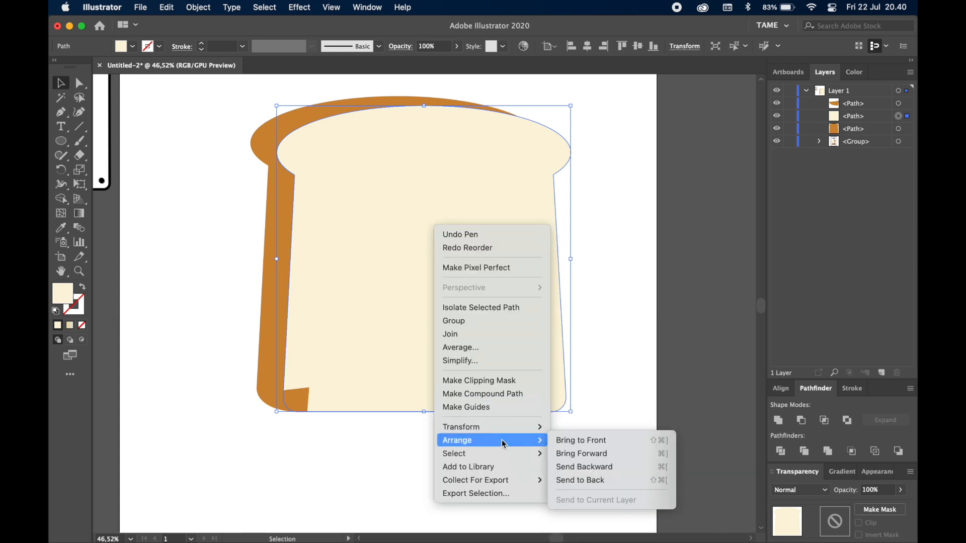
pyautogui.click(555, 446)
pyautogui.click(556, 447)
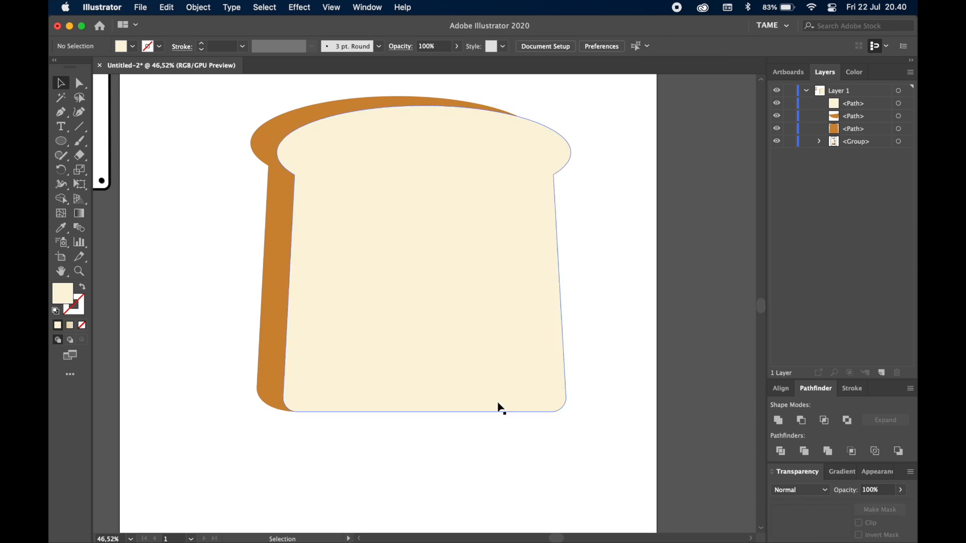
pyautogui.press('space')
pyautogui.moveTo(502, 374); pyautogui.dragTo(507, 381)
pyautogui.press('space')
pyautogui.moveTo(619, 317); pyautogui.dragTo(619, 319)
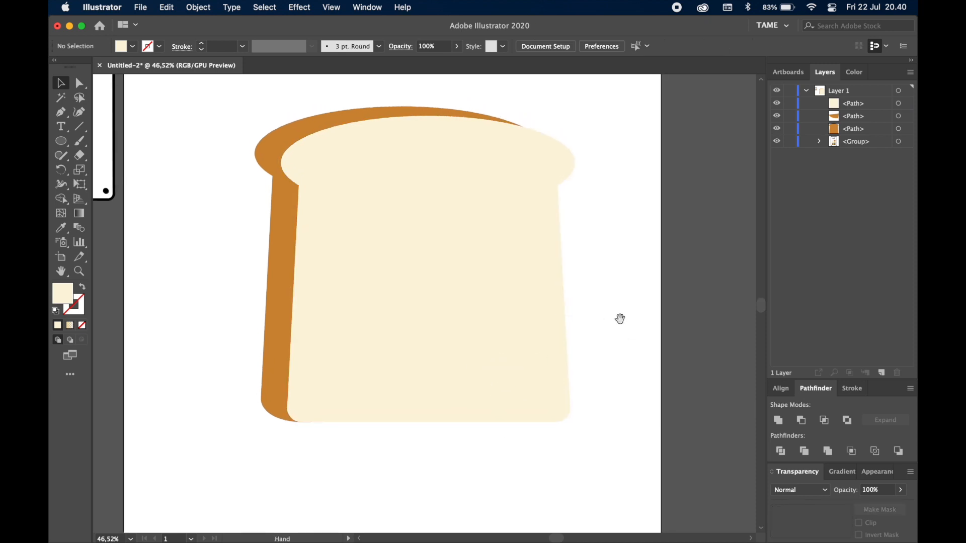
pyautogui.click(808, 91)
pyautogui.hscroll(-3, 651, 249)
pyautogui.scroll(2, 642, 270)
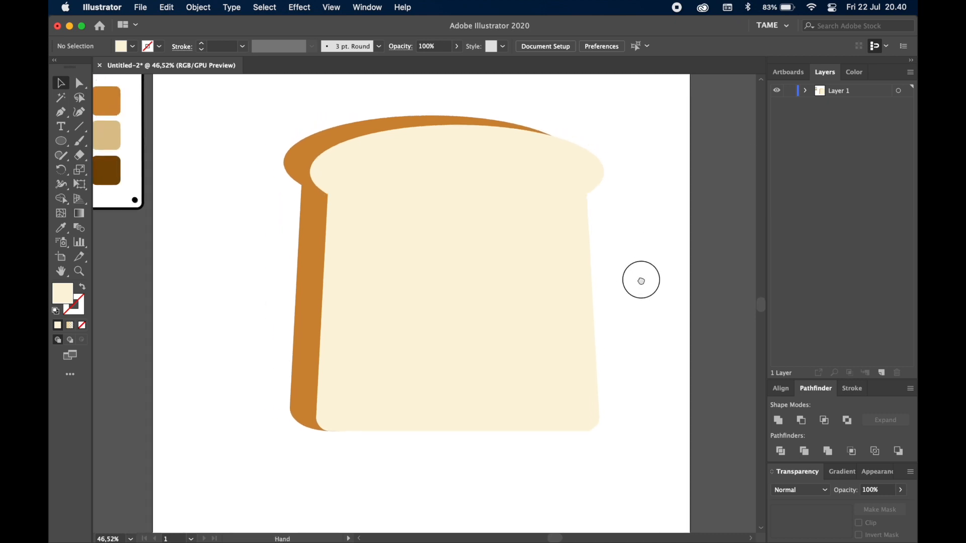
# - Select the rear slice and the corner piece, merge them into one crust shape with Shape Builder, and deselect
pyautogui.moveTo(341, 417); pyautogui.dragTo(290, 441)
pyautogui.click(305, 363)
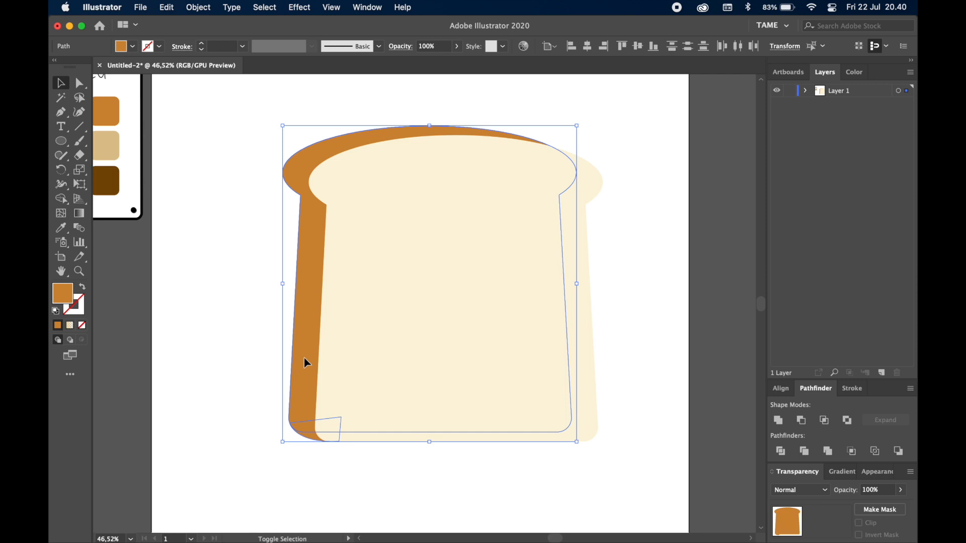
pyautogui.click(68, 199)
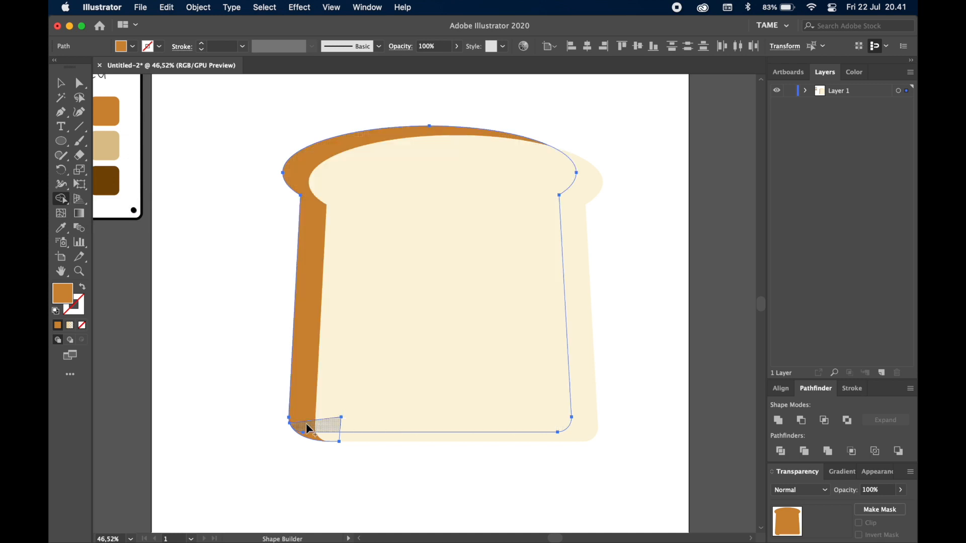
pyautogui.moveTo(314, 441)
pyautogui.mouseDown()
pyautogui.moveTo(299, 383)
pyautogui.moveTo(472, 395)
pyautogui.mouseUp()
pyautogui.click(61, 85)
pyautogui.click(654, 277)
pyautogui.moveTo(658, 278); pyautogui.dragTo(637, 286)
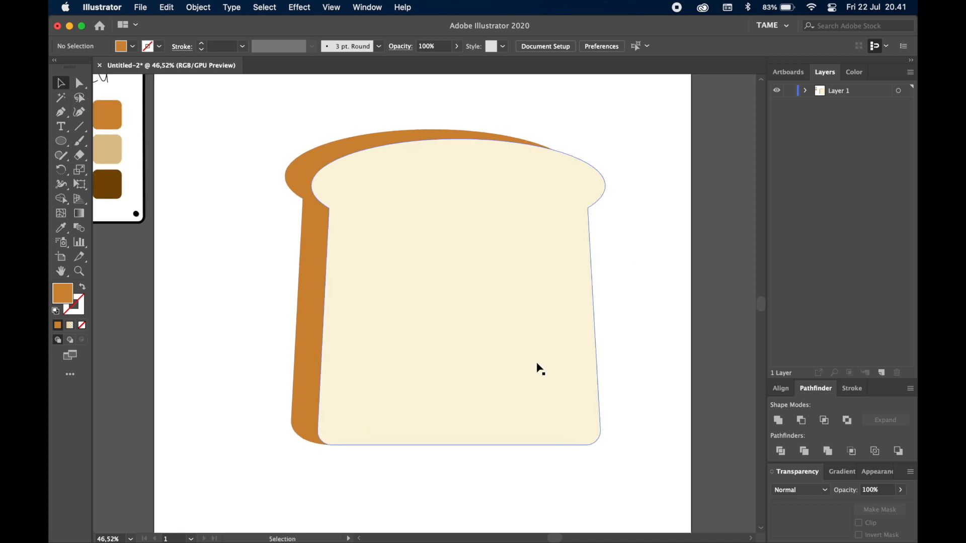
# - Examine the whole slice, the crust's upper-left shoulder and the merged lower-left corner up close
pyautogui.moveTo(633, 323); pyautogui.dragTo(659, 327)
pyautogui.scroll(1, 658, 329)
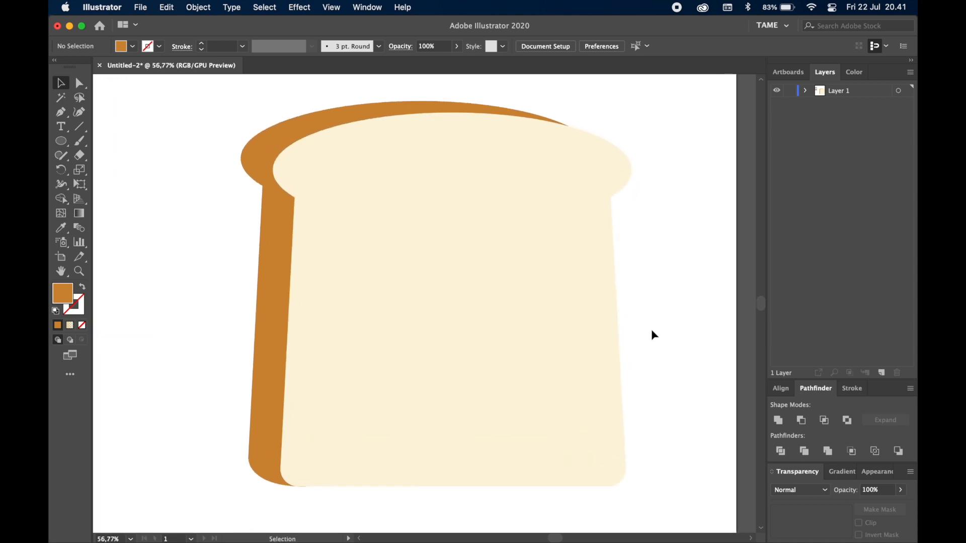
pyautogui.scroll(-3, 650, 330)
pyautogui.scroll(1, 638, 316)
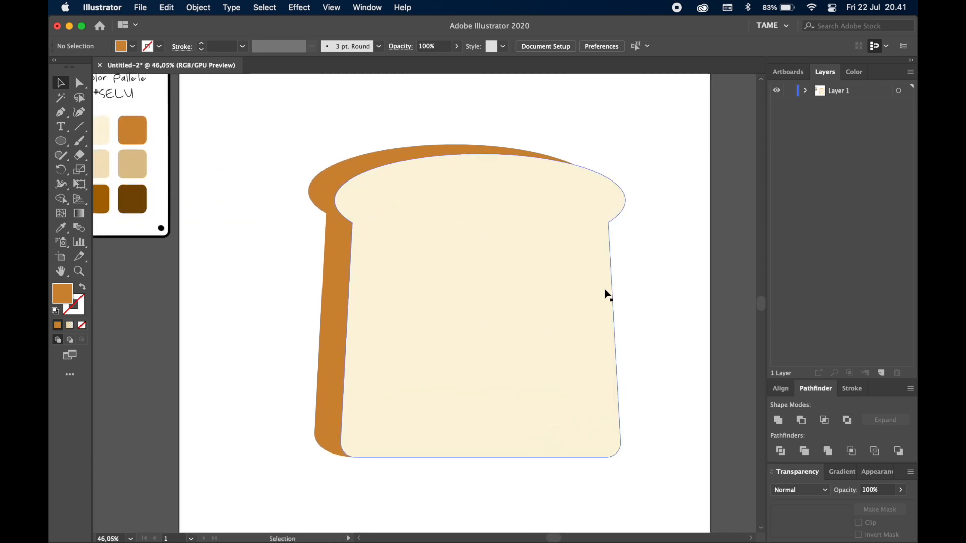
pyautogui.hscroll(1, 656, 259)
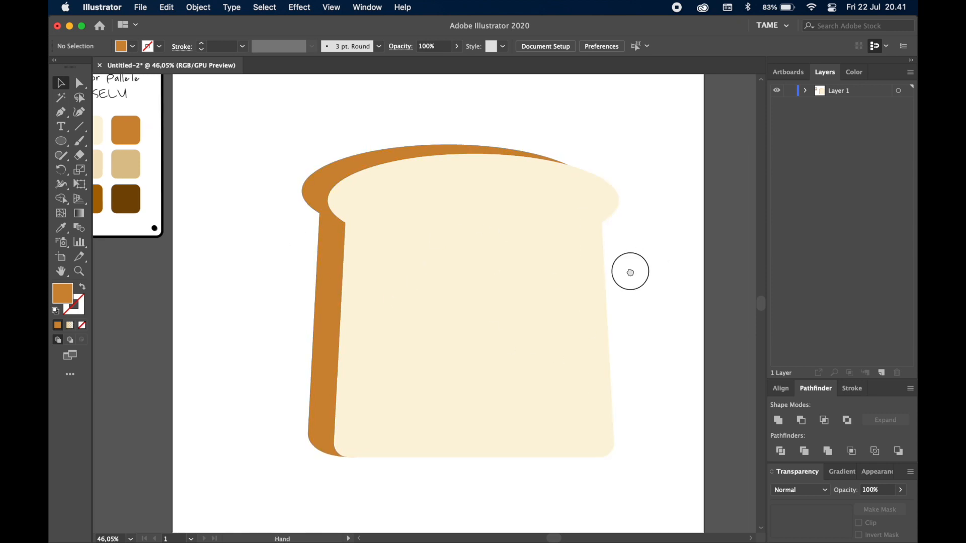
pyautogui.scroll(1, 630, 268)
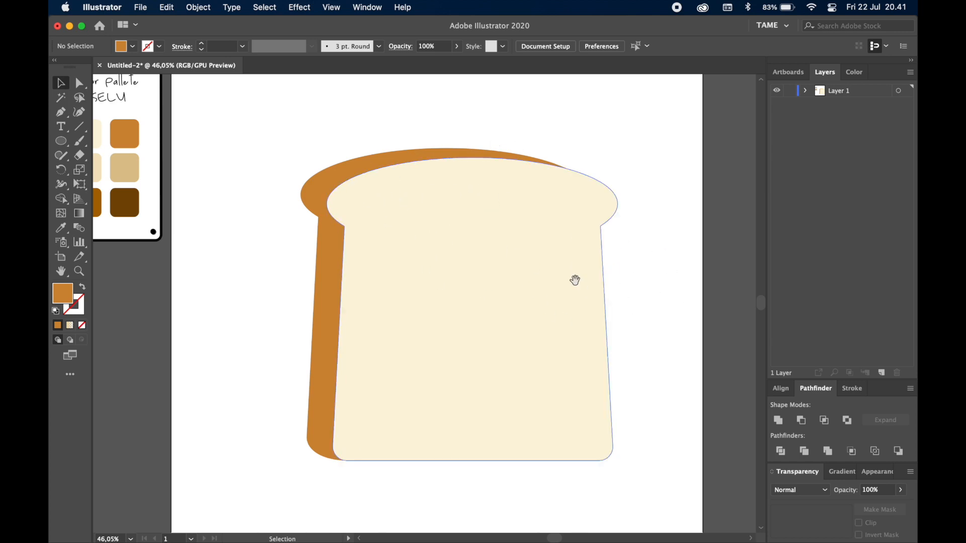
pyautogui.hscroll(-2, 574, 291)
pyautogui.scroll(3, 279, 280)
pyautogui.moveTo(297, 266); pyautogui.dragTo(203, 285)
pyautogui.scroll(2, 278, 272)
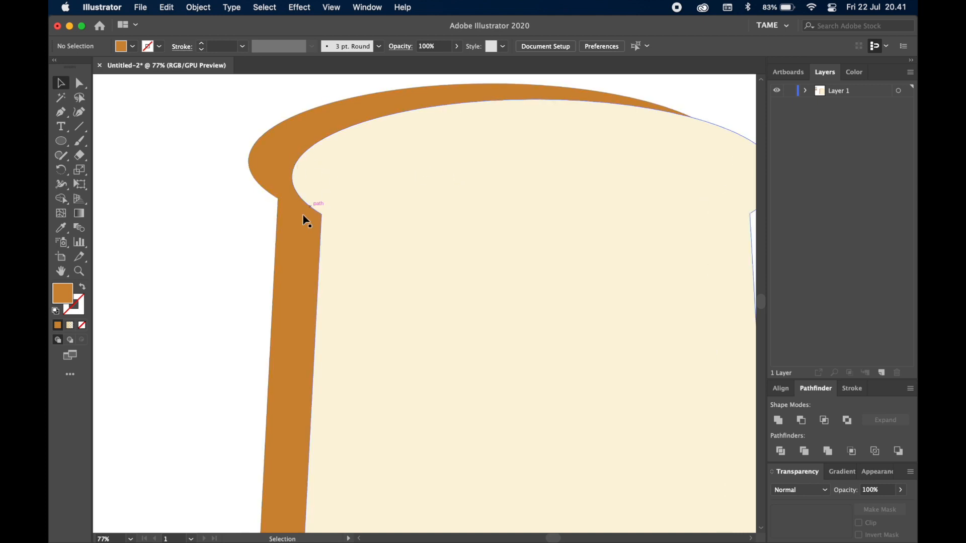
pyautogui.moveTo(227, 247); pyautogui.dragTo(249, 292)
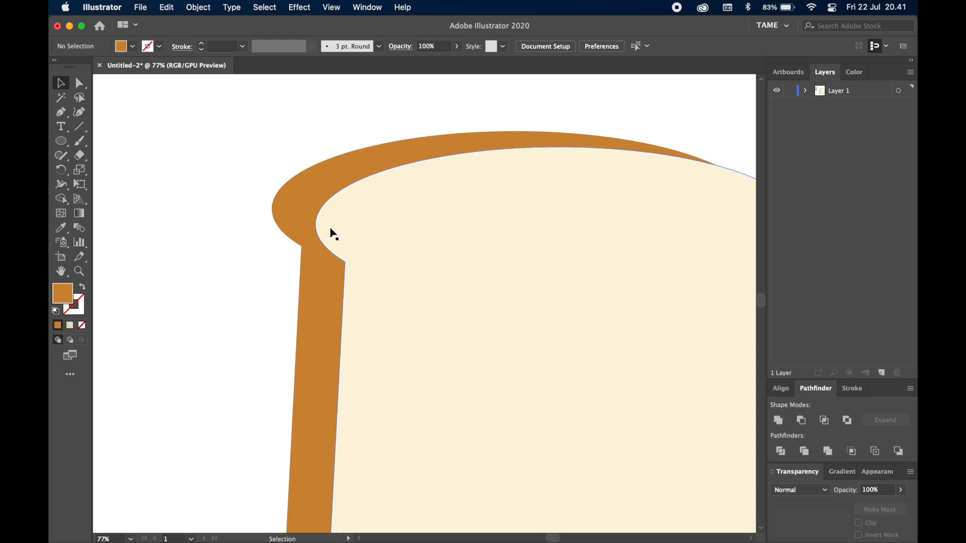
pyautogui.scroll(-5, 341, 386)
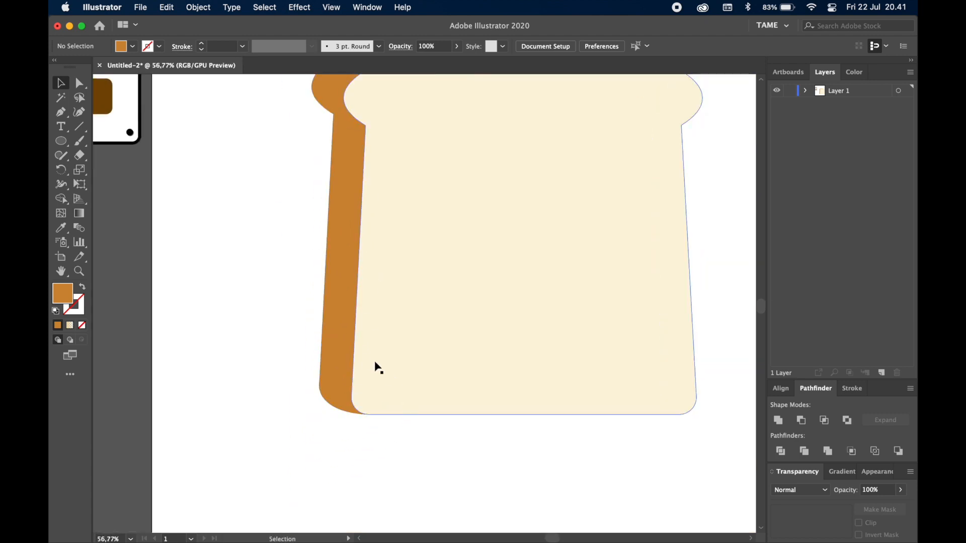
# - Draw a closed four-sided Pen shape about 158 by 125 px across the crust's left edge, just below the shoulder
pyautogui.scroll(2, 282, 339)
pyautogui.scroll(2, 296, 232)
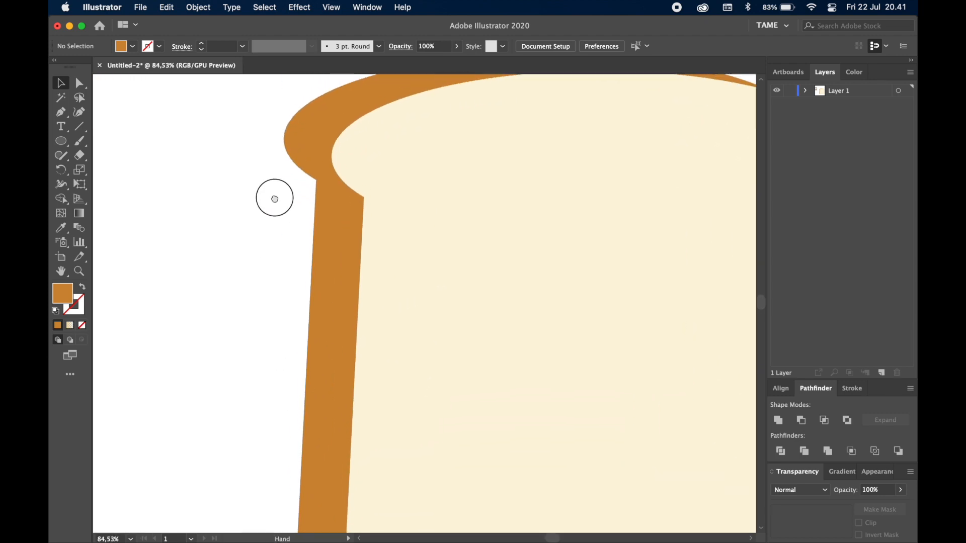
pyautogui.click(57, 113)
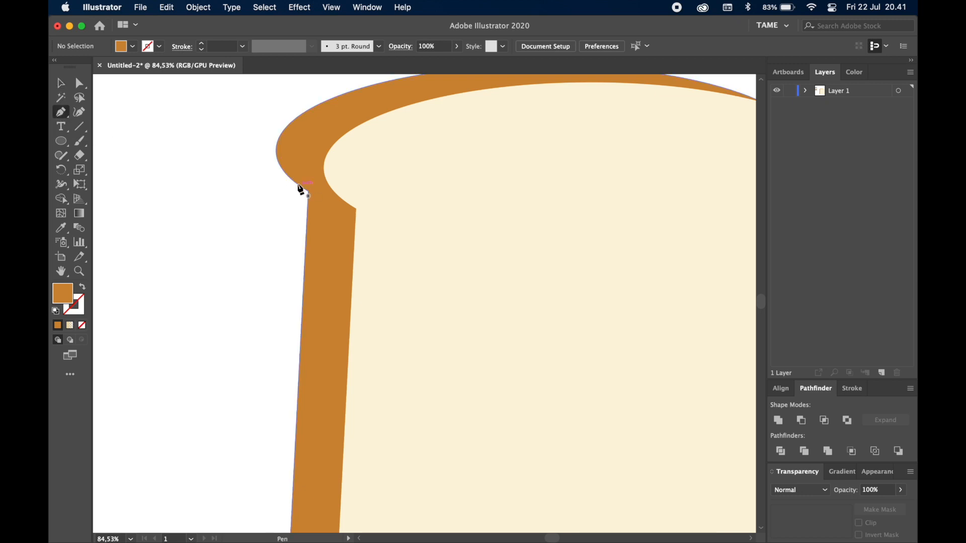
pyautogui.click(250, 172)
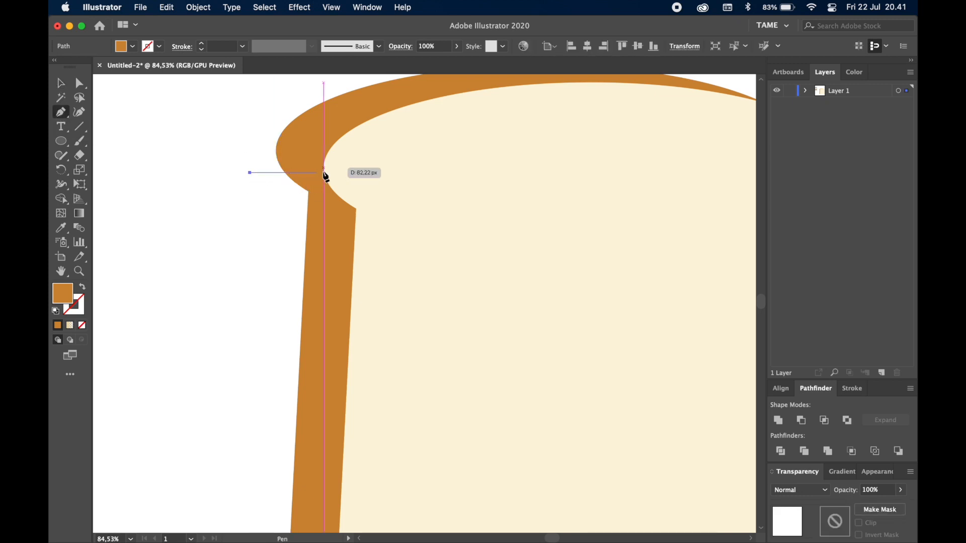
pyautogui.click(393, 177)
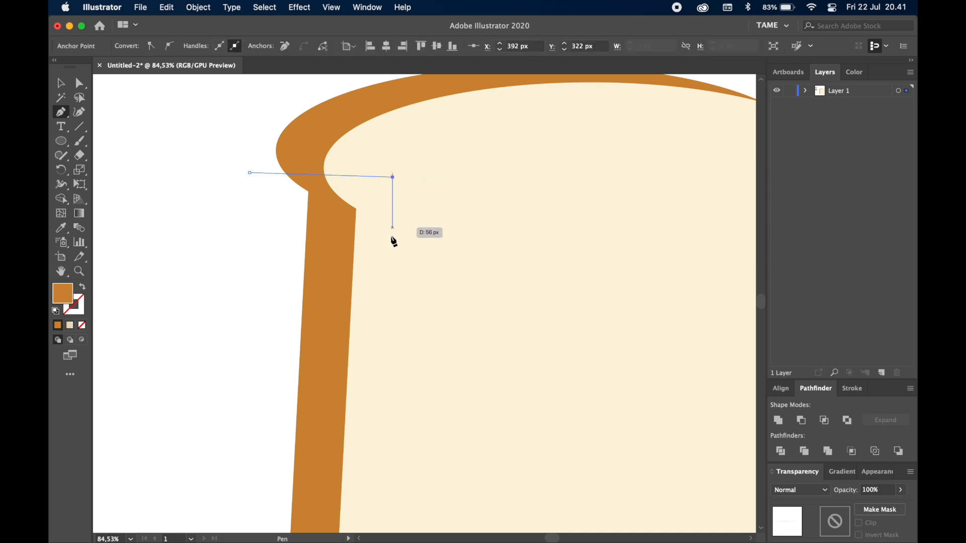
pyautogui.click(388, 286)
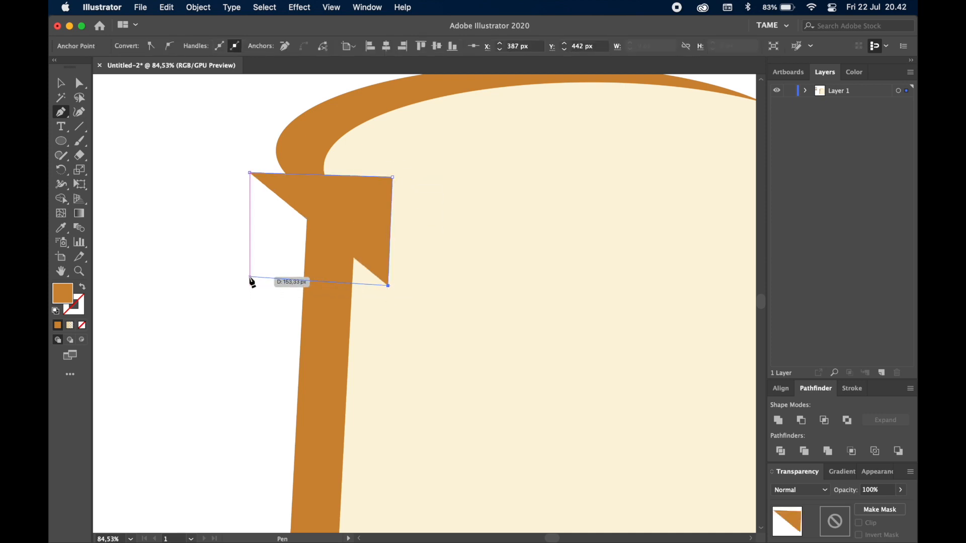
pyautogui.click(250, 278)
pyautogui.click(250, 172)
# - Select the four-sided shape with the crust, remove the part outside the crust with Shape Builder, and deselect
pyautogui.click(60, 83)
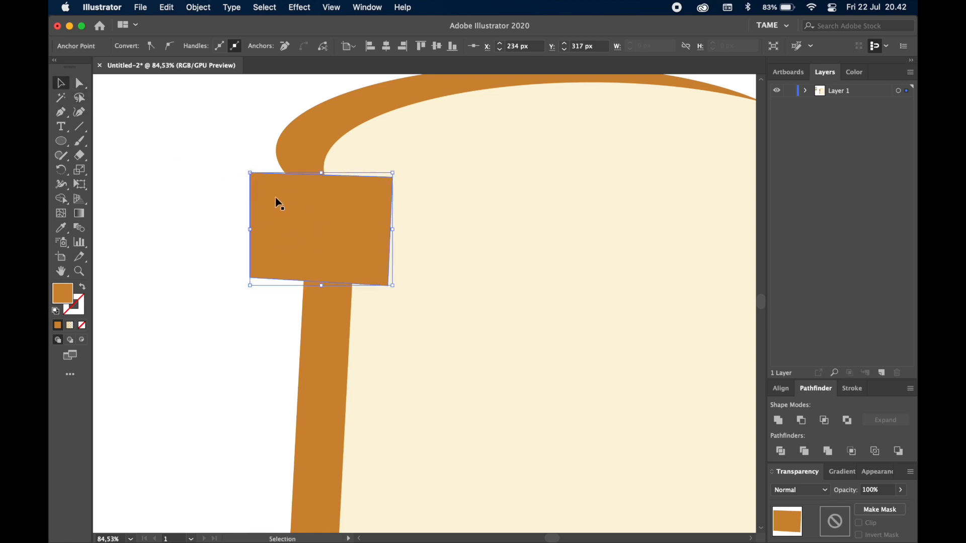
pyautogui.keyDown('shift'); pyautogui.click(312, 146); pyautogui.keyUp('shift')
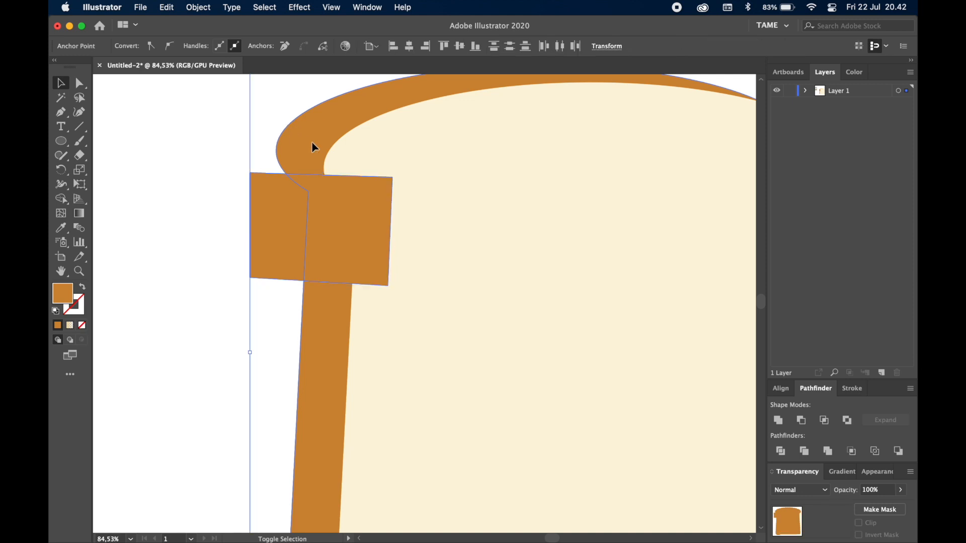
pyautogui.click(59, 199)
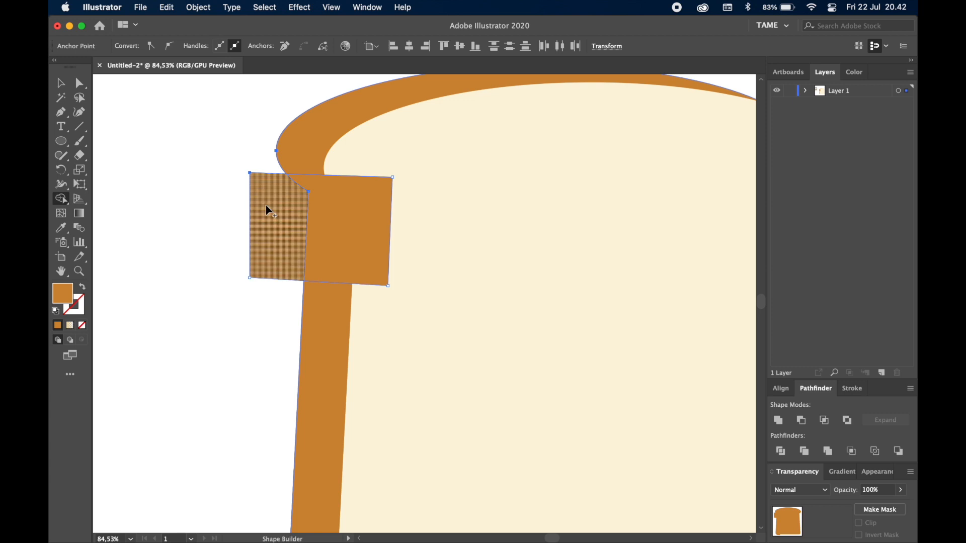
pyautogui.keyDown('alt'); pyautogui.click(266, 241); pyautogui.keyUp('alt')
pyautogui.click(60, 82)
pyautogui.click(231, 232)
# - Bring the cream slice to the front so it covers the inner part of the shading patch, and deselect it
pyautogui.click(425, 193)
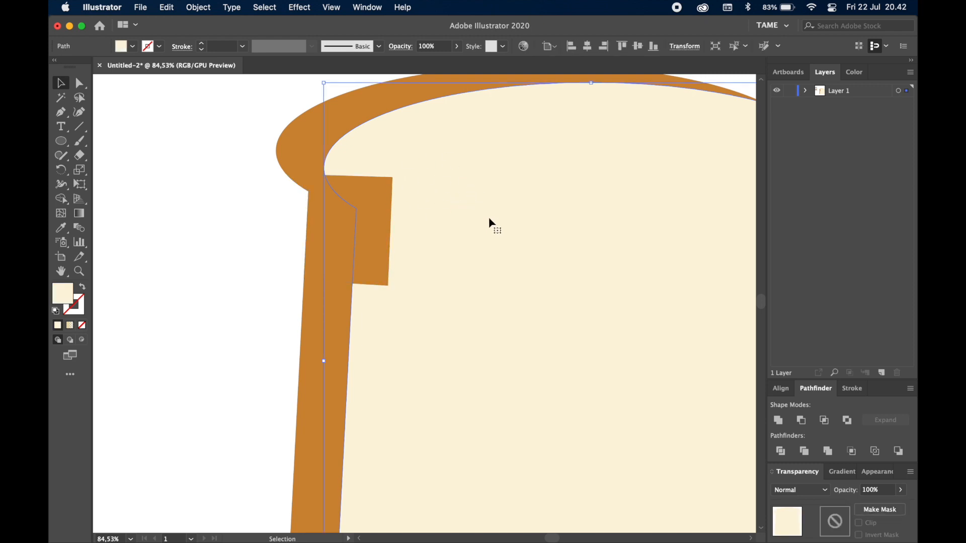
pyautogui.rightClick(442, 175)
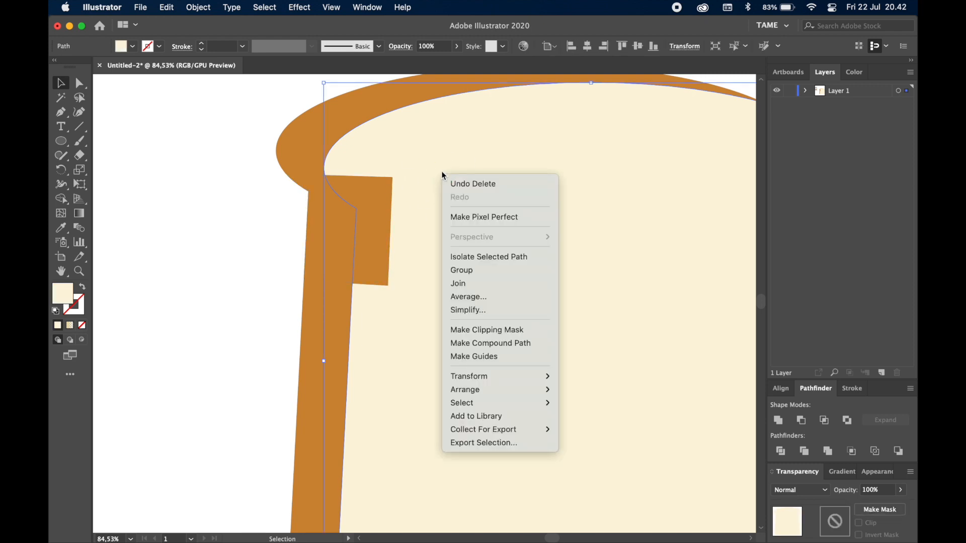
pyautogui.moveTo(547, 391)
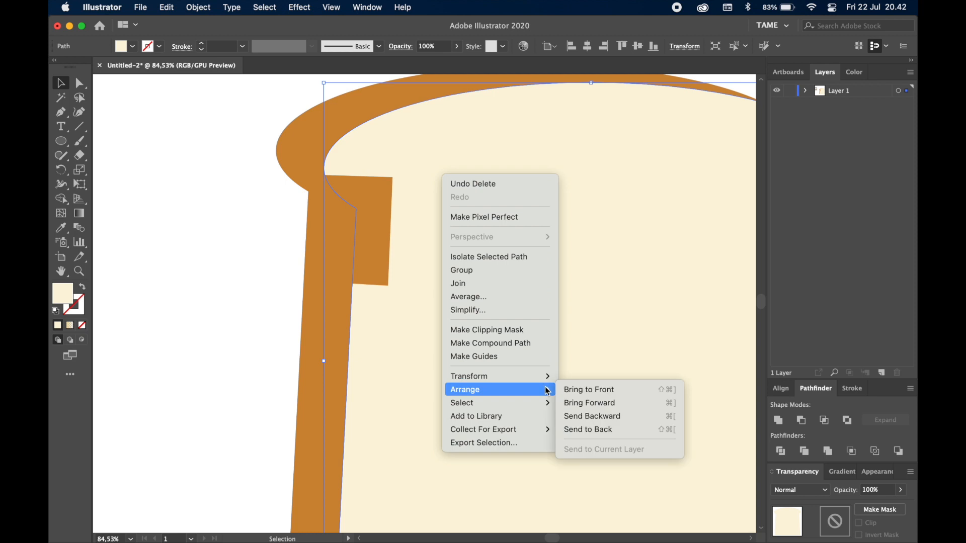
pyautogui.click(575, 391)
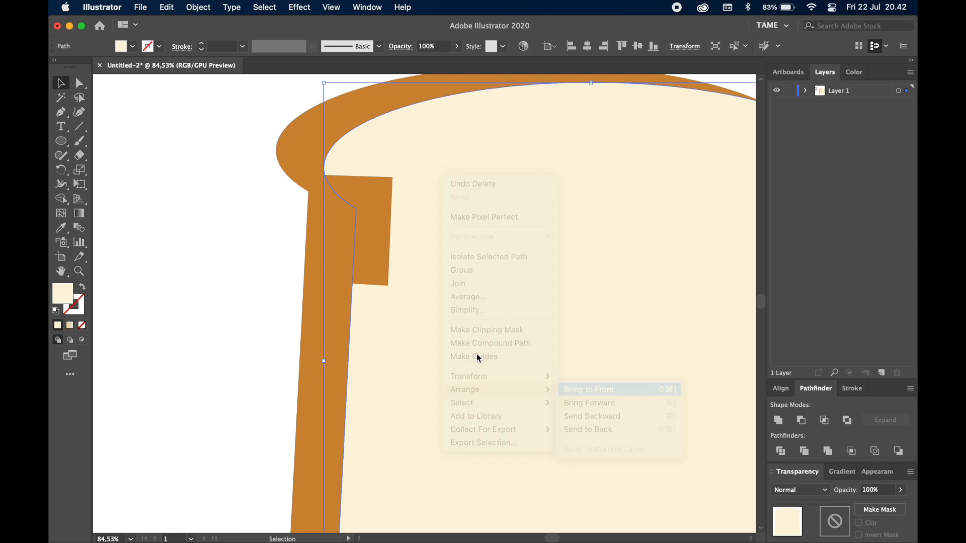
pyautogui.scroll(-5, 232, 231)
pyautogui.moveTo(235, 231); pyautogui.dragTo(216, 236)
pyautogui.click(215, 228)
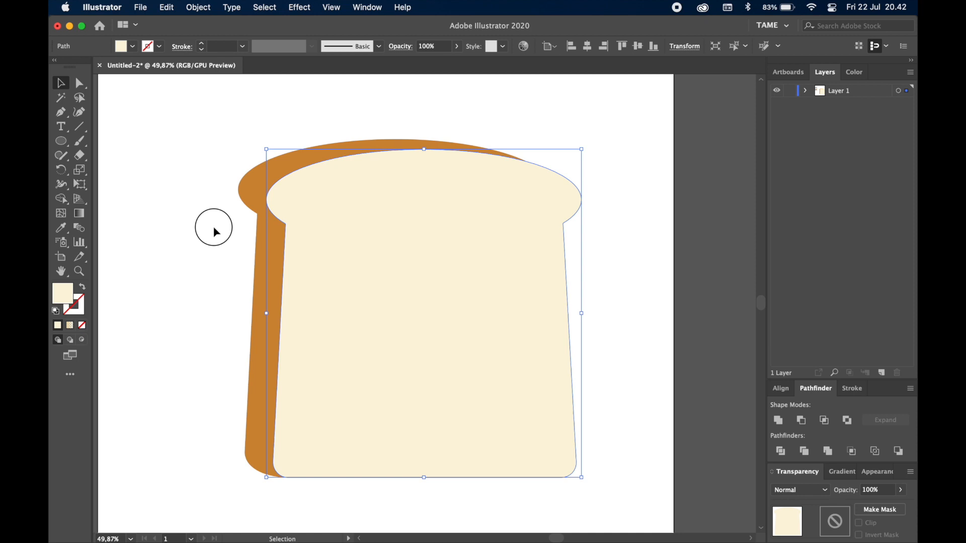
# - Recolor the shading patch below the crust's left shoulder with the palette's lighter dark-brown swatch using the Eyedropper, and deselect
pyautogui.scroll(5, 272, 249)
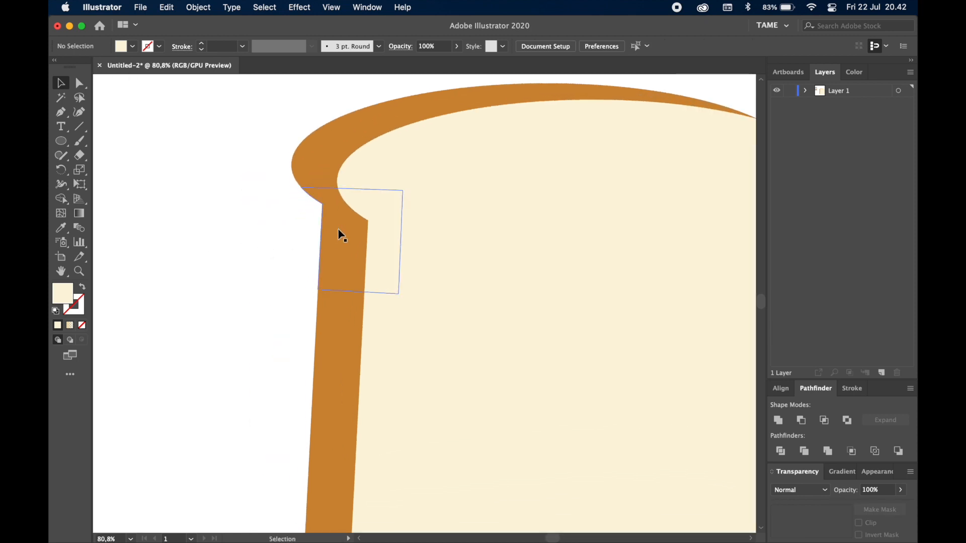
pyautogui.click(339, 231)
pyautogui.moveTo(219, 242); pyautogui.dragTo(317, 245)
pyautogui.scroll(-4, 302, 249)
pyautogui.click(61, 228)
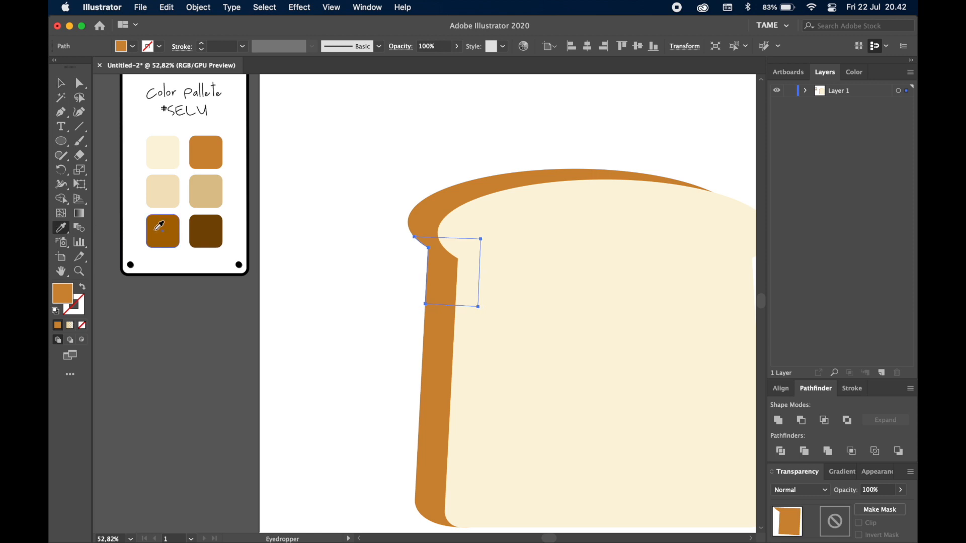
pyautogui.click(160, 227)
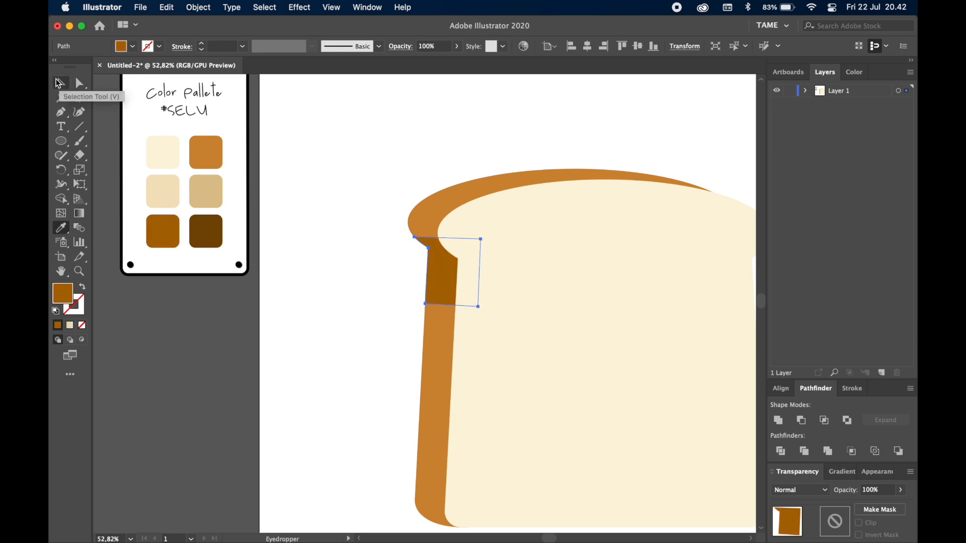
pyautogui.click(59, 83)
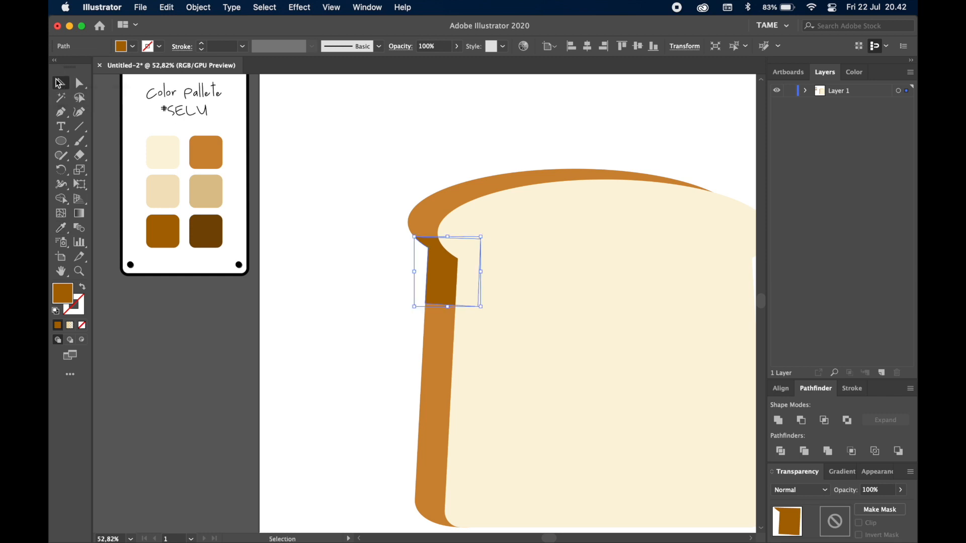
pyautogui.click(355, 192)
# - Select the shading patch, reduce its opacity to 74%, and deselect it
pyautogui.moveTo(355, 214); pyautogui.dragTo(323, 223)
pyautogui.scroll(3, 309, 197)
pyautogui.scroll(-3, 281, 206)
pyautogui.click(399, 261)
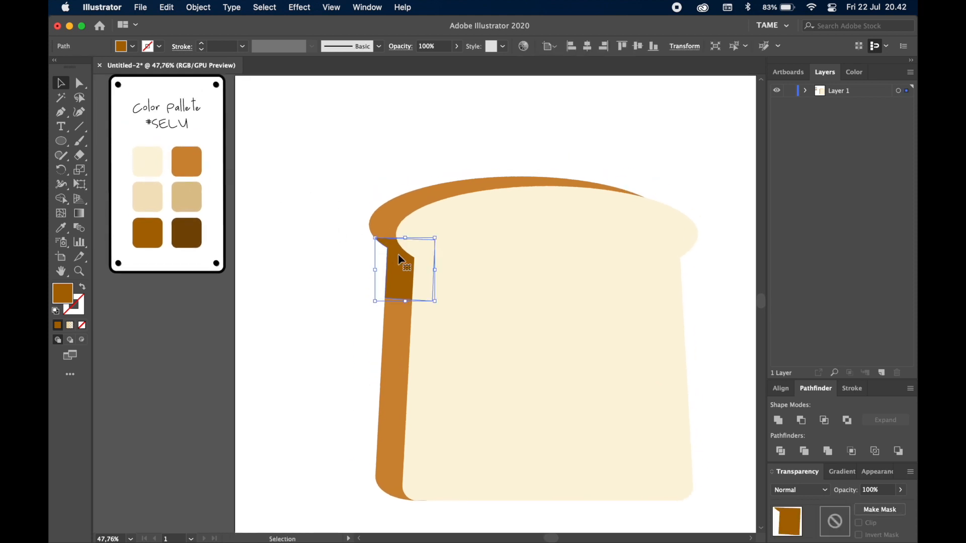
pyautogui.click(901, 490)
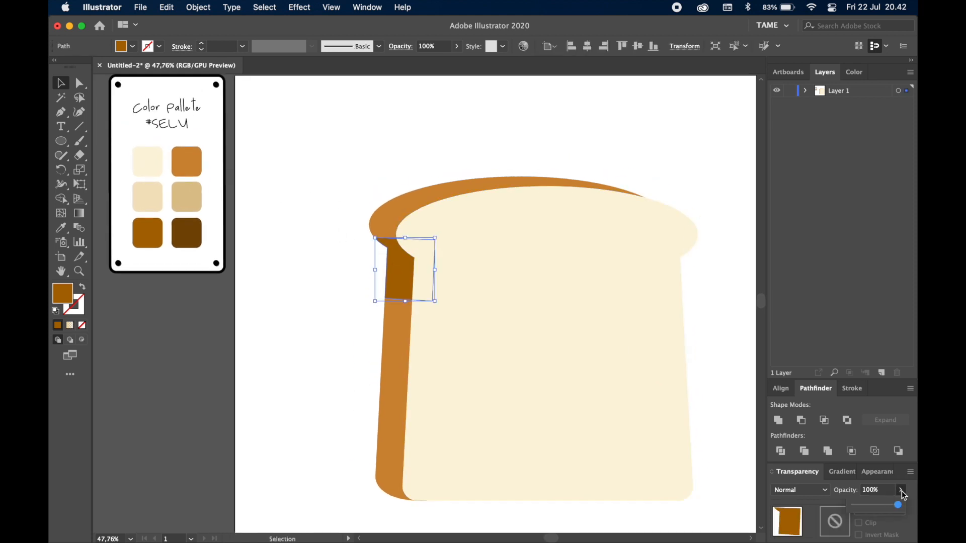
pyautogui.click(872, 507)
pyautogui.moveTo(875, 510); pyautogui.dragTo(884, 511)
pyautogui.click(747, 398)
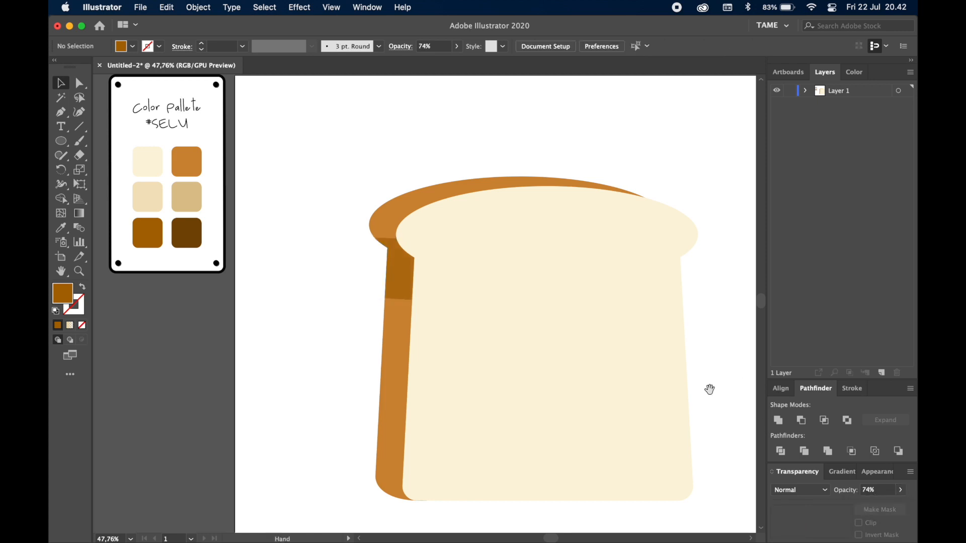
# - Reselect the shading patch, lower its opacity to 60%, and deselect it
pyautogui.moveTo(709, 390); pyautogui.dragTo(686, 382)
pyautogui.click(377, 270)
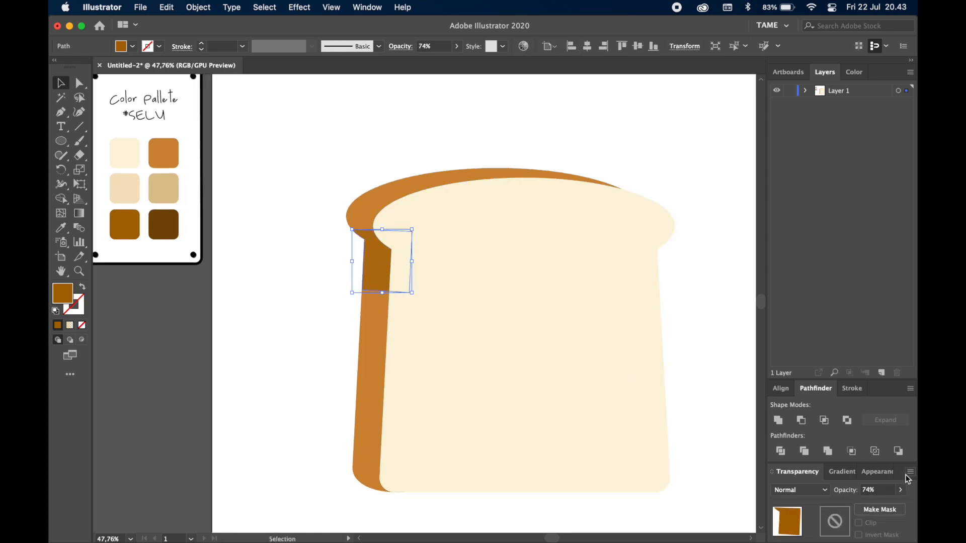
pyautogui.click(861, 489)
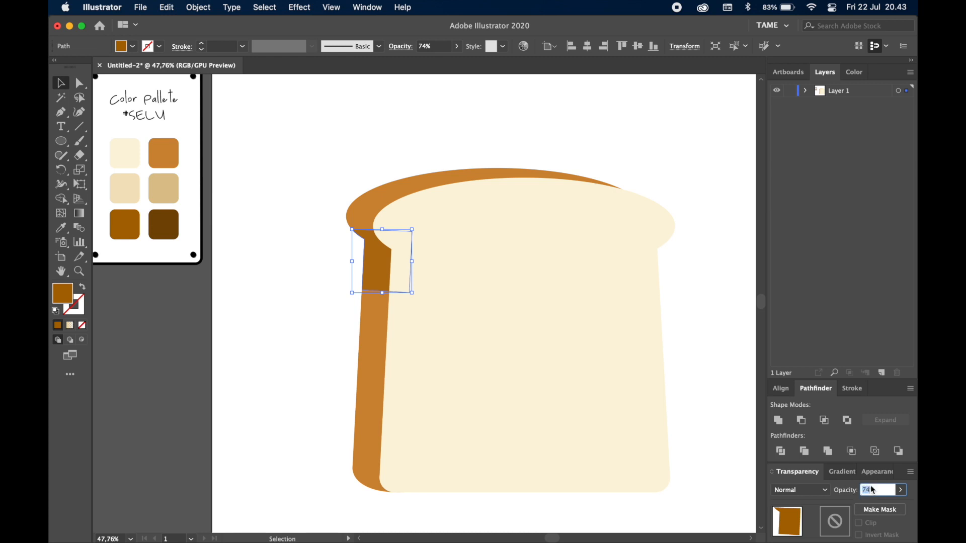
pyautogui.write('60')
pyautogui.click(744, 395)
pyautogui.moveTo(746, 384); pyautogui.dragTo(746, 393)
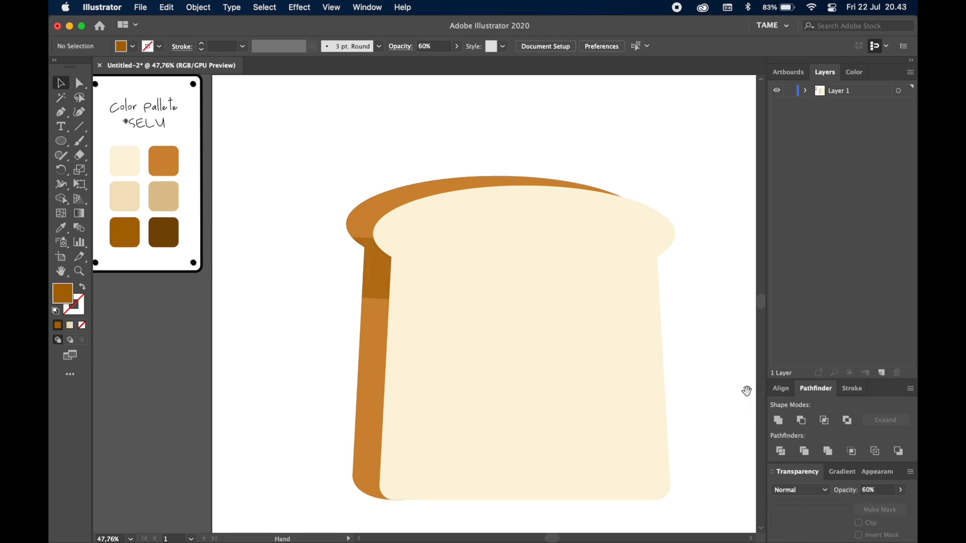
# - Review the shaded crust against the whole slice, undo the patch's last opacity change, and deselect it
pyautogui.click(761, 386)
pyautogui.scroll(-6, 739, 382)
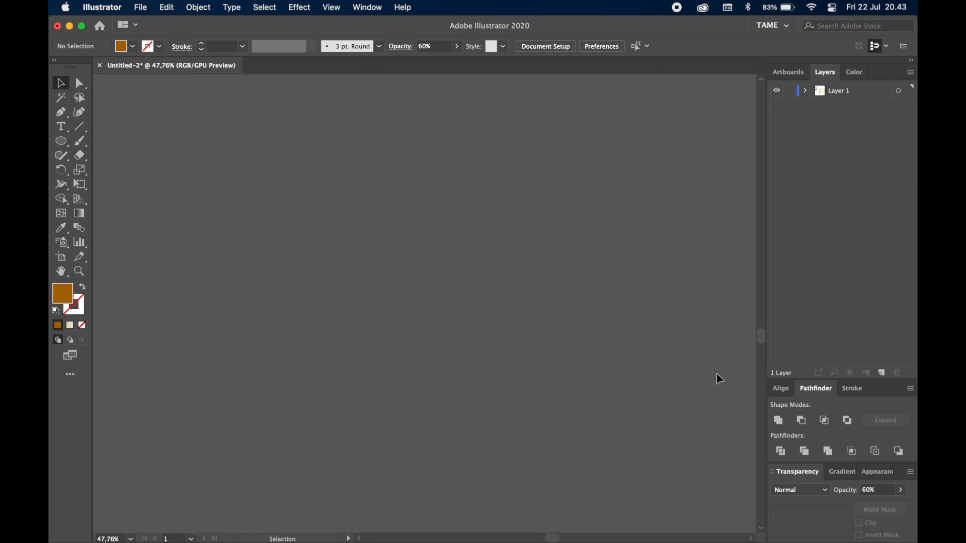
pyautogui.scroll(10, 553, 381)
pyautogui.scroll(4, 587, 482)
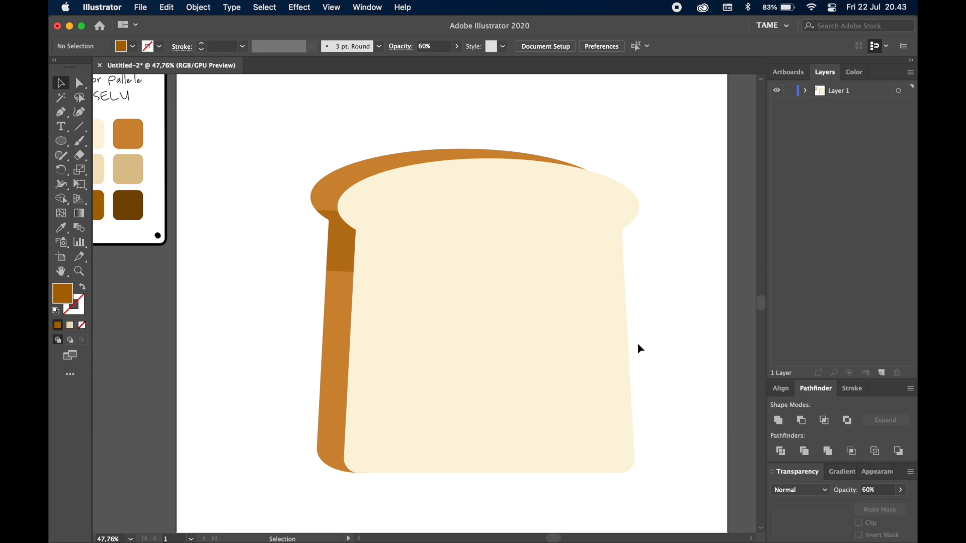
pyautogui.press('space')
pyautogui.moveTo(665, 382); pyautogui.dragTo(667, 372)
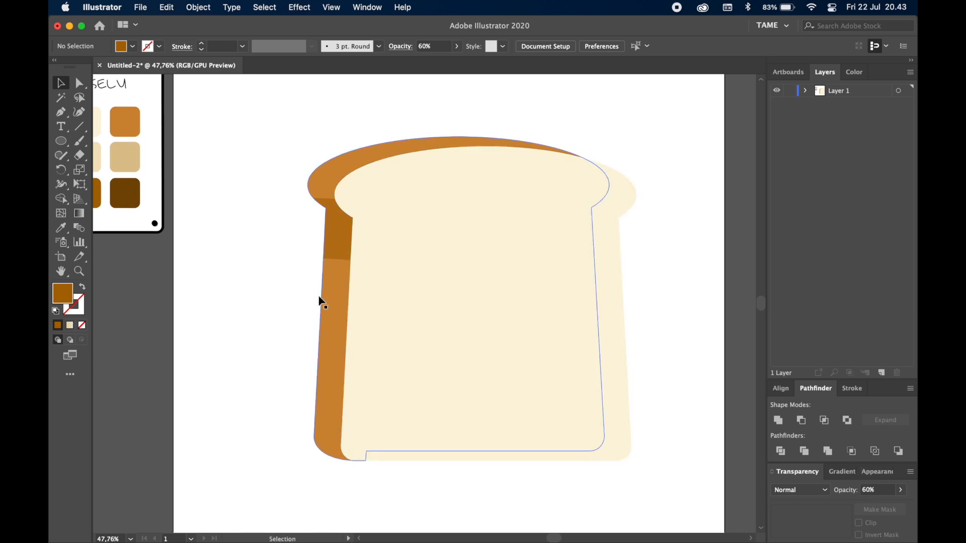
pyautogui.press('space')
pyautogui.moveTo(318, 298); pyautogui.dragTo(312, 301)
pyautogui.click(870, 491)
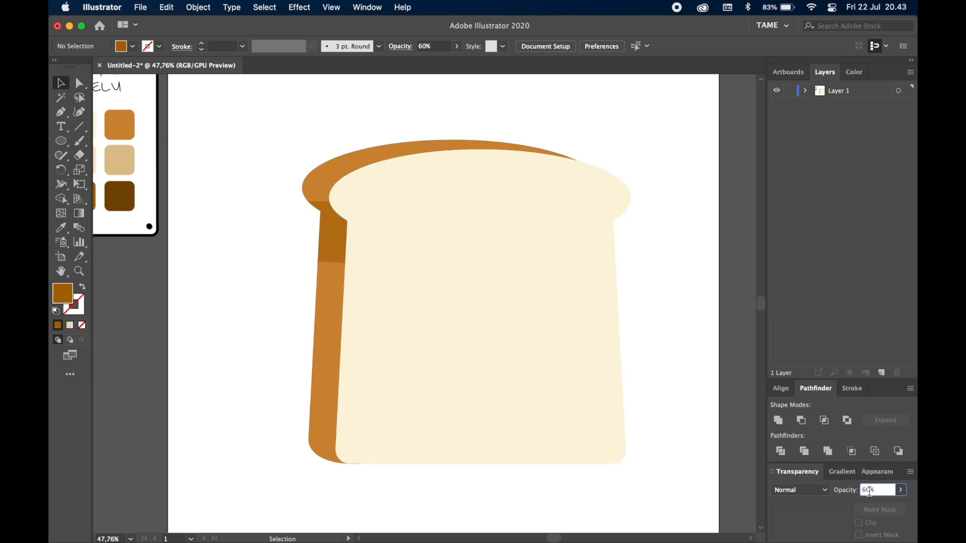
pyautogui.moveTo(869, 491); pyautogui.dragTo(862, 490)
pyautogui.press('Return')
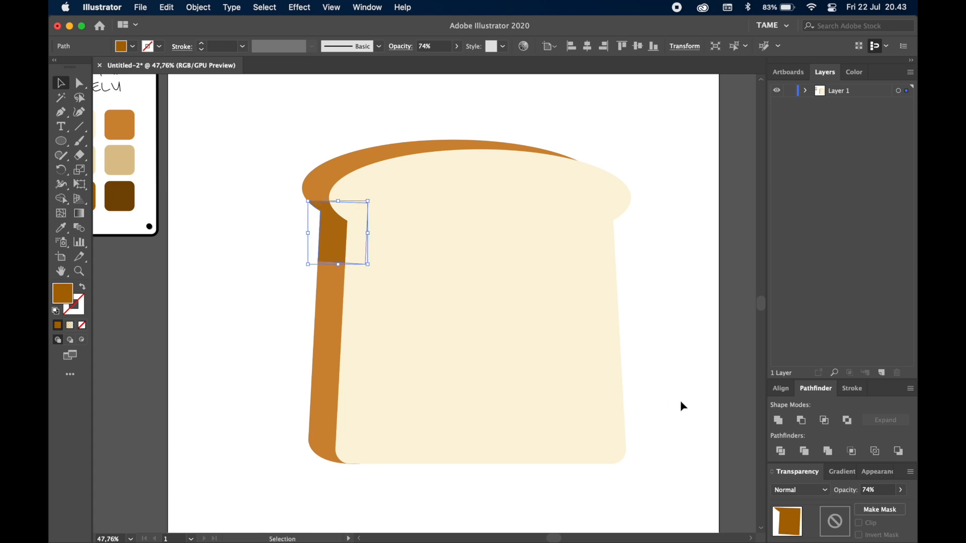
pyautogui.scroll(1, 683, 403)
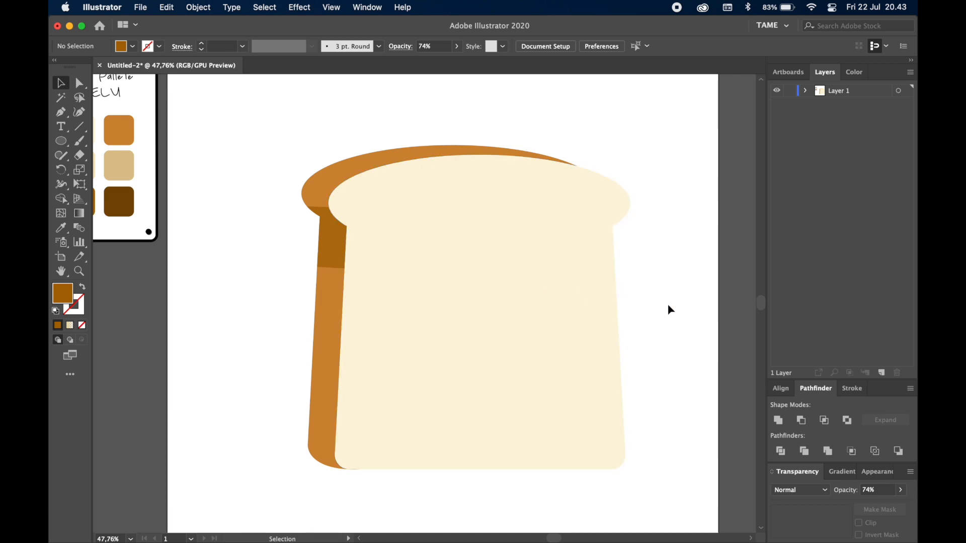
# - Set the opacity of the shading patch below the left shoulder to 60% and clear the selection
pyautogui.click(343, 252)
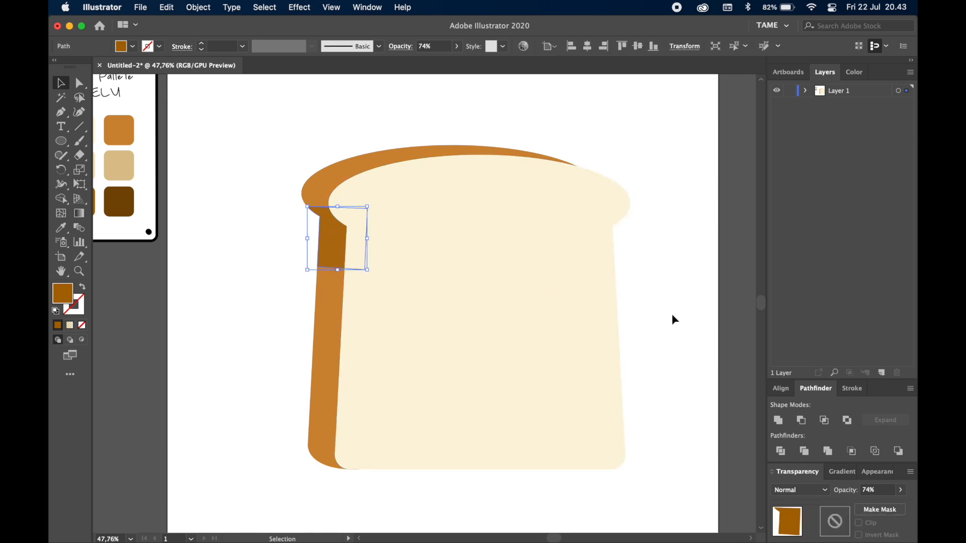
pyautogui.click(849, 488)
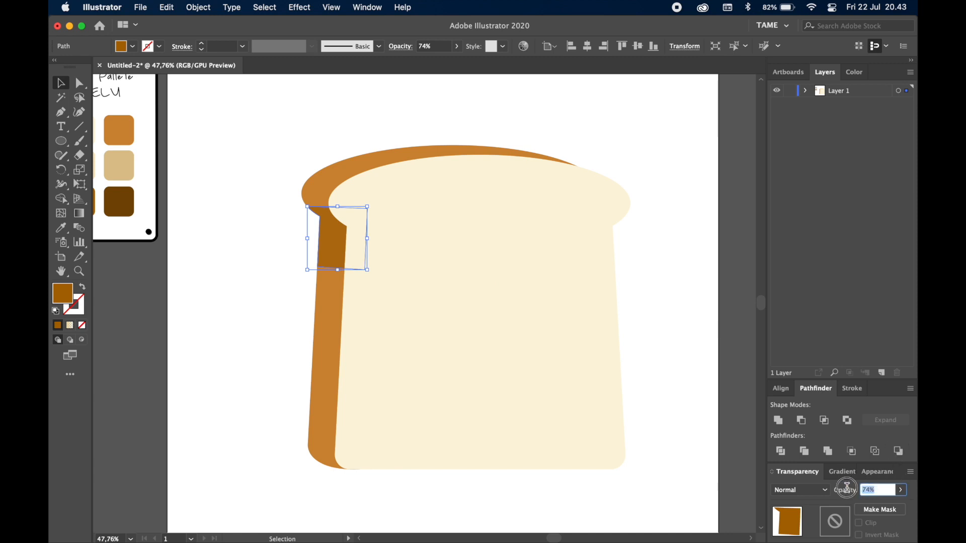
pyautogui.press('Return')
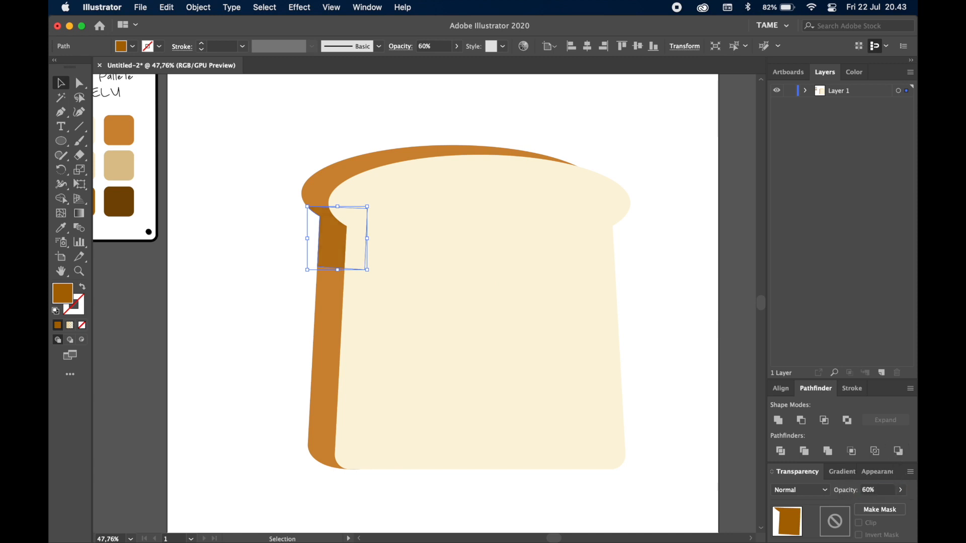
pyautogui.click(677, 324)
# - Draw a closed four-sided shading patch over the crust's lower-left corner with the Pen tool
pyautogui.moveTo(273, 258); pyautogui.dragTo(330, 280)
pyautogui.moveTo(341, 233); pyautogui.dragTo(306, 247)
pyautogui.moveTo(339, 409); pyautogui.dragTo(333, 378)
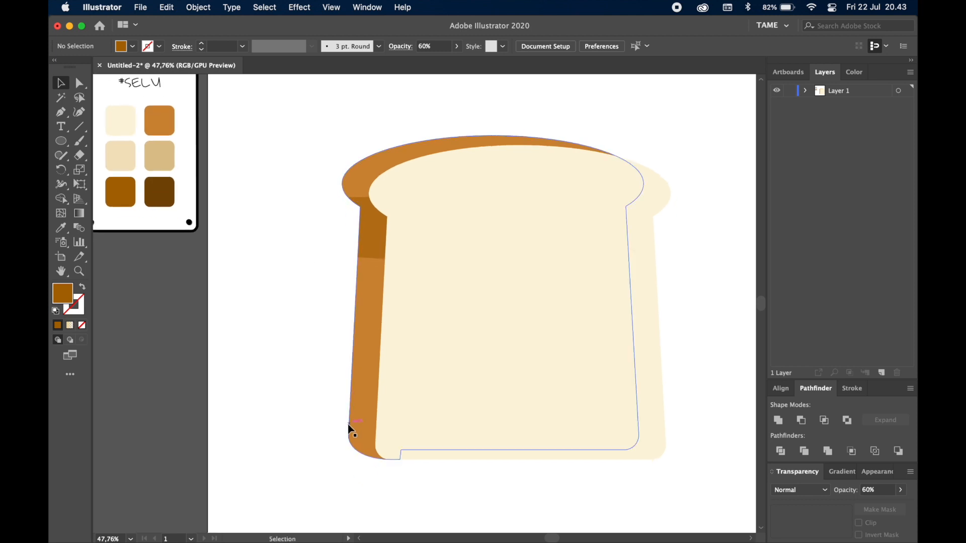
pyautogui.moveTo(268, 331); pyautogui.dragTo(274, 332)
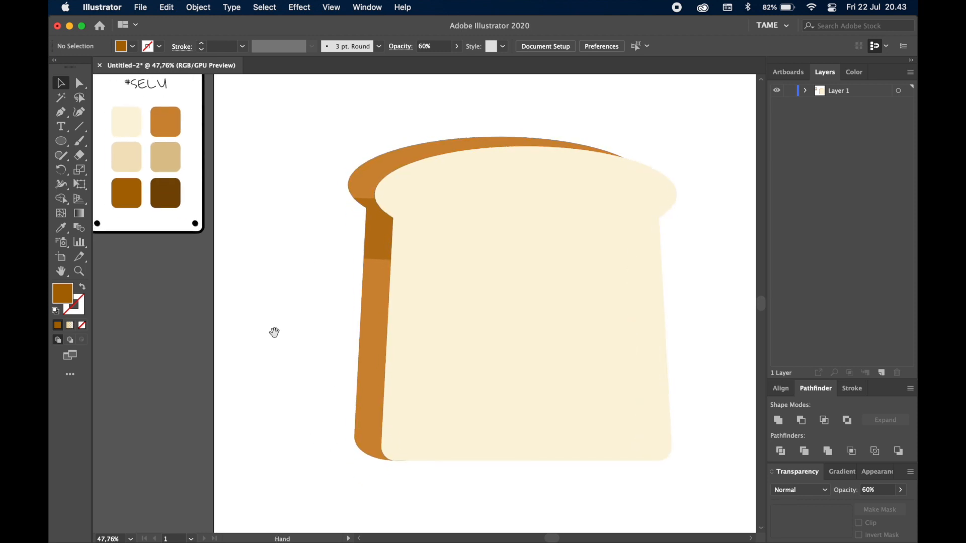
pyautogui.click(60, 116)
pyautogui.click(342, 408)
pyautogui.click(418, 411)
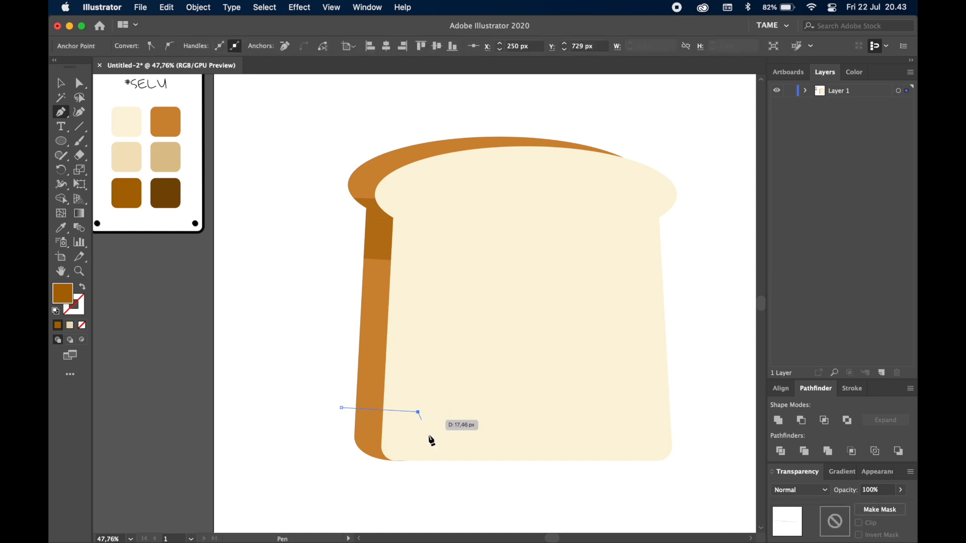
pyautogui.click(410, 476)
pyautogui.click(326, 476)
pyautogui.click(342, 407)
pyautogui.click(61, 83)
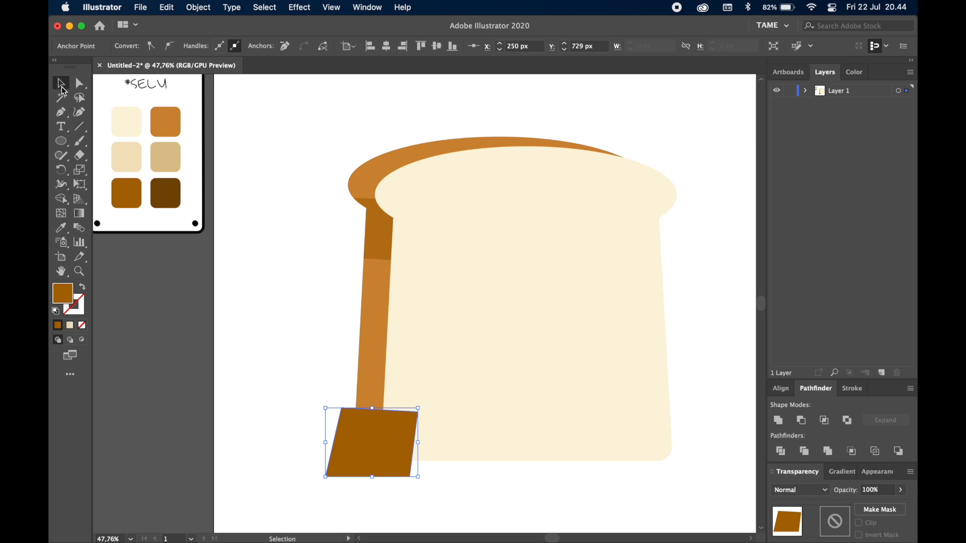
# - Select the crust and the new patch together and trim away the patch area outside the crust with Shape Builder
pyautogui.click(379, 329)
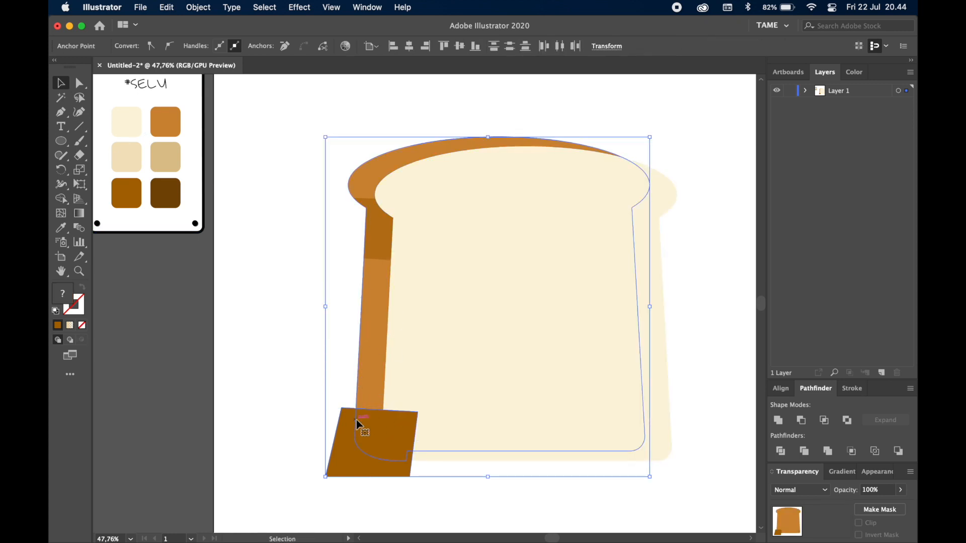
pyautogui.click(323, 391)
pyautogui.moveTo(324, 391); pyautogui.dragTo(369, 435)
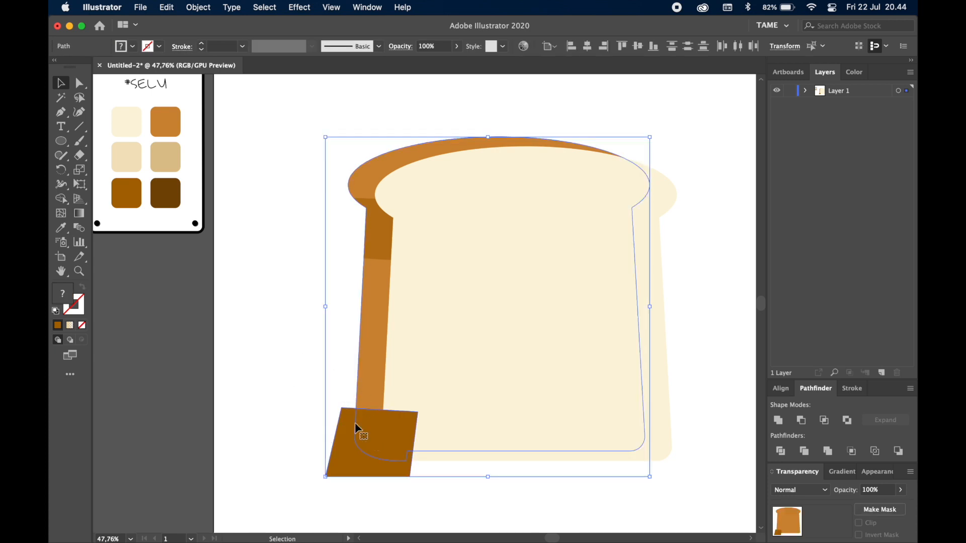
pyautogui.click(60, 200)
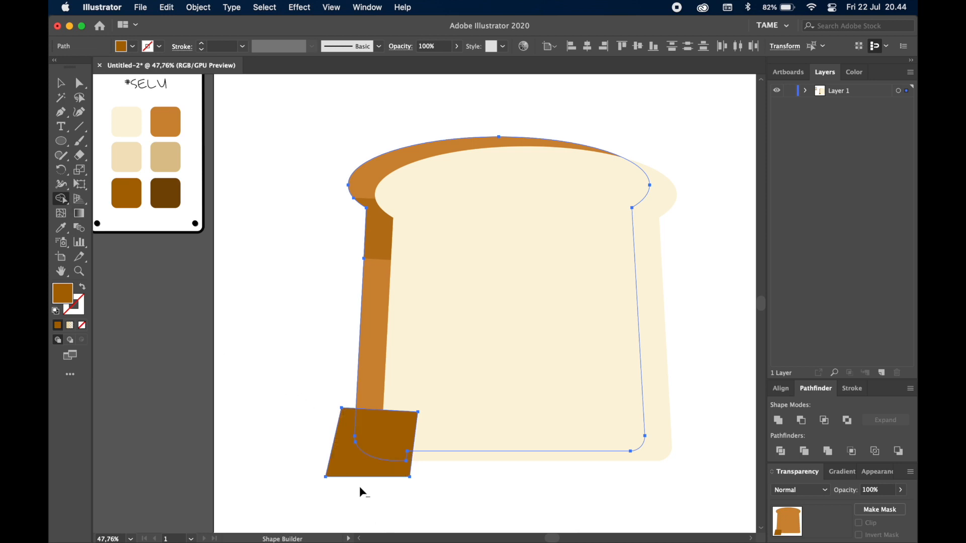
pyautogui.keyDown('alt'); pyautogui.click(340, 459); pyautogui.keyUp('alt')
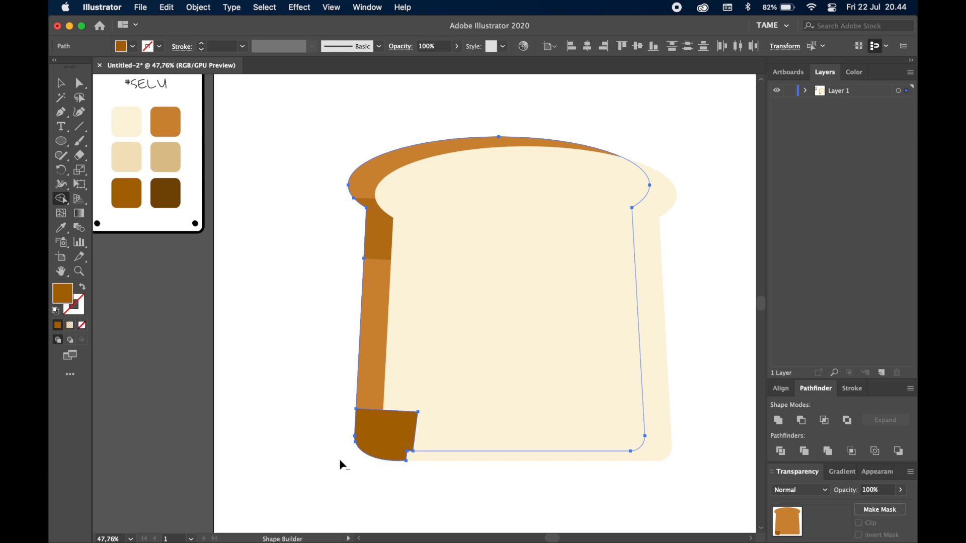
# - Bring the cream face in front of the lower shading patch and clear the selection
pyautogui.click(60, 84)
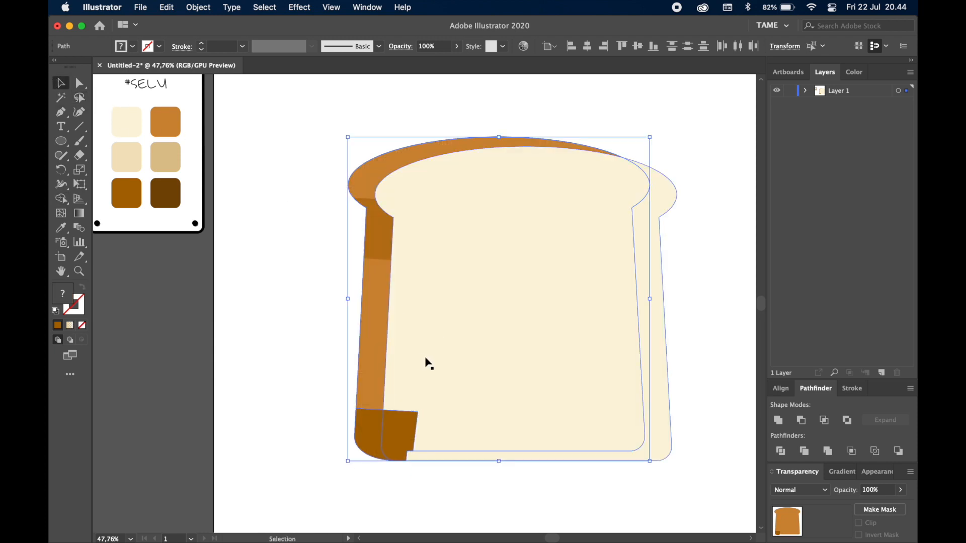
pyautogui.rightClick(474, 344)
pyautogui.moveTo(543, 478)
pyautogui.click(619, 471)
pyautogui.click(319, 399)
# - Match the lower shading patch to the upper patch's fill and 60% opacity with the Eyedropper, and deselect it
pyautogui.click(370, 427)
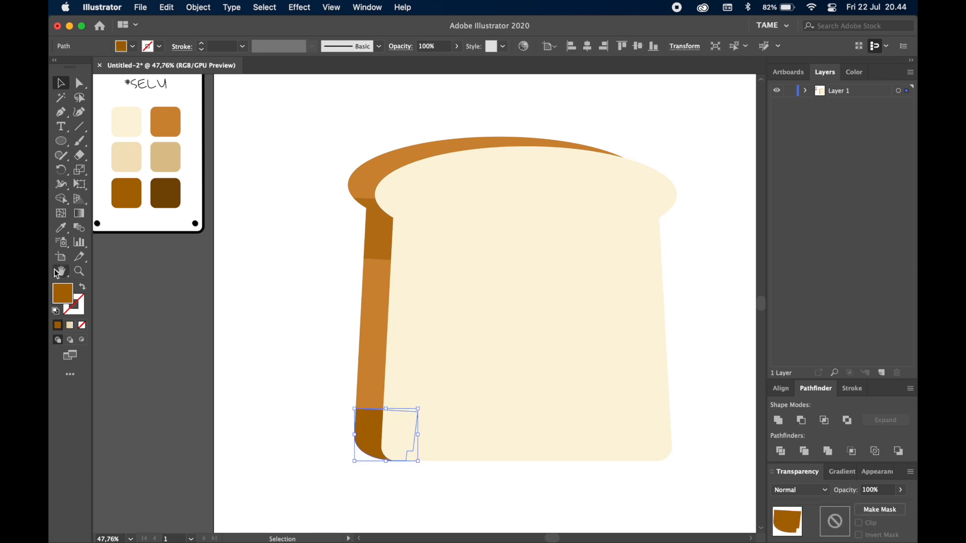
pyautogui.click(61, 227)
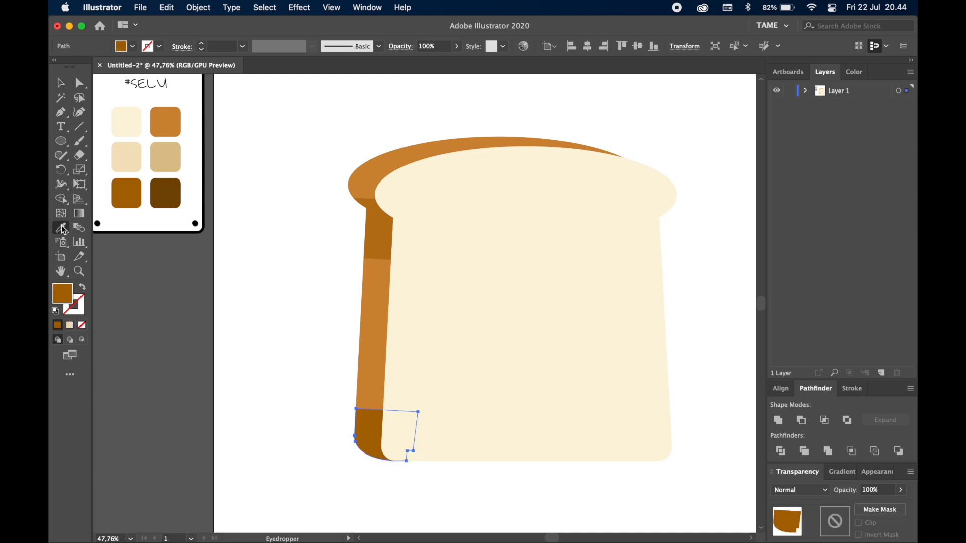
pyautogui.click(377, 228)
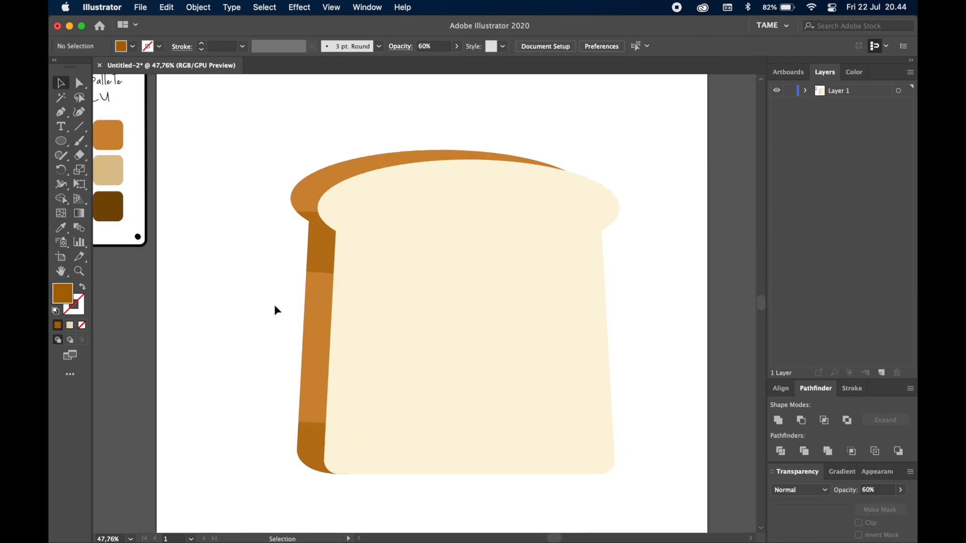
pyautogui.press('space')
pyautogui.moveTo(274, 304); pyautogui.dragTo(252, 287)
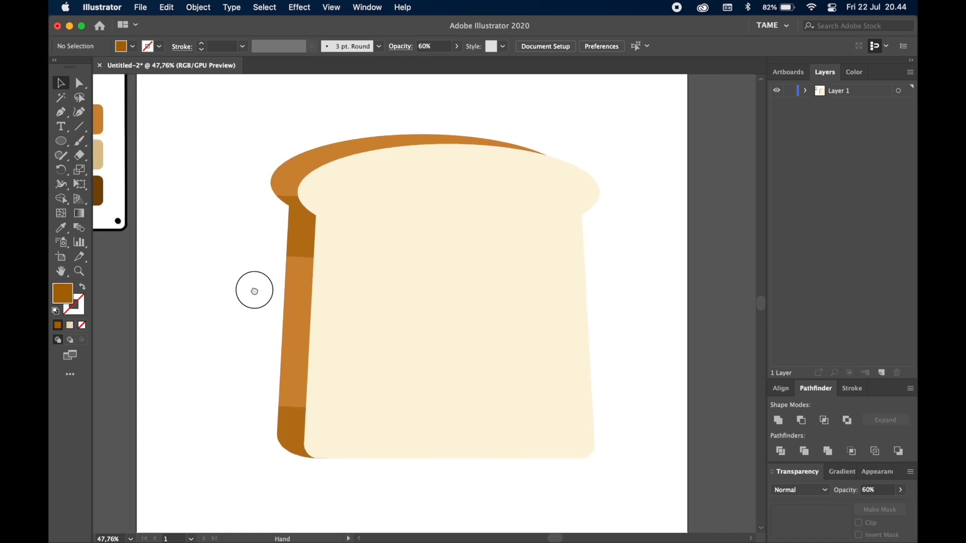
pyautogui.moveTo(647, 287); pyautogui.dragTo(640, 285)
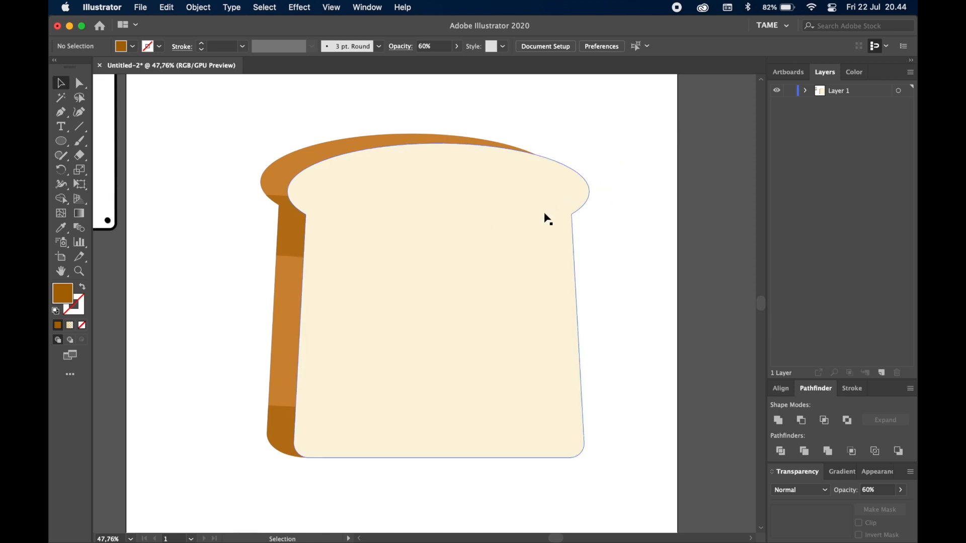
pyautogui.moveTo(617, 228); pyautogui.dragTo(573, 224)
pyautogui.click(493, 227)
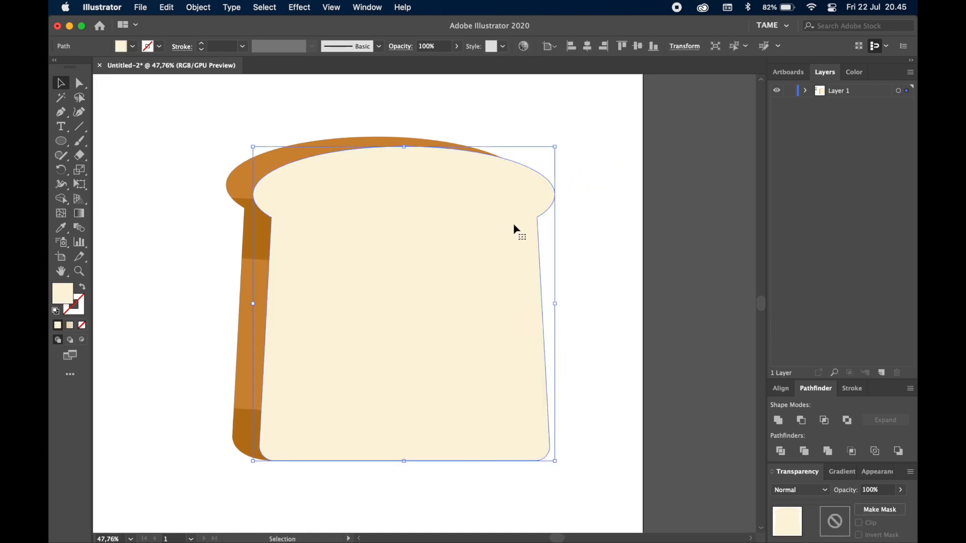
pyautogui.press('a')
pyautogui.click(538, 216)
pyautogui.press('super')
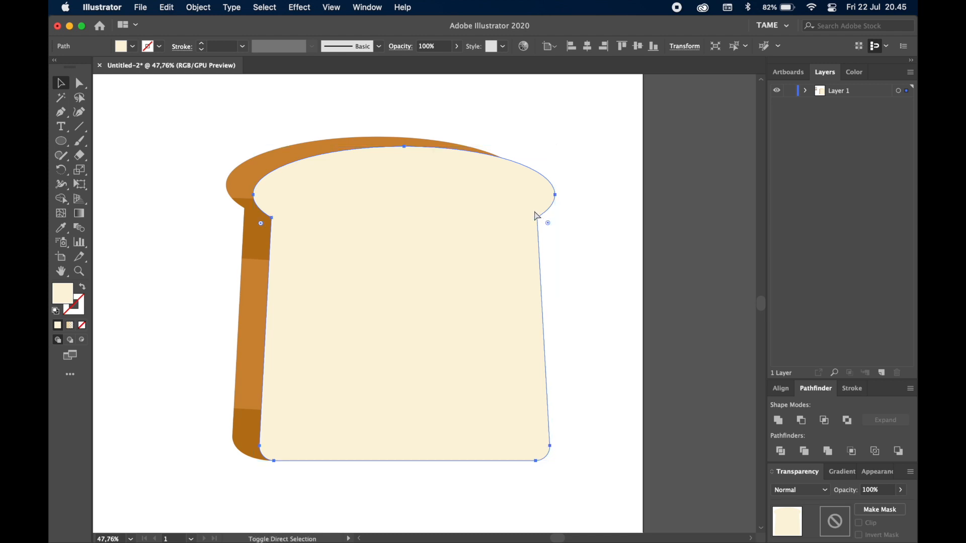
pyautogui.press('v')
pyautogui.click(572, 222)
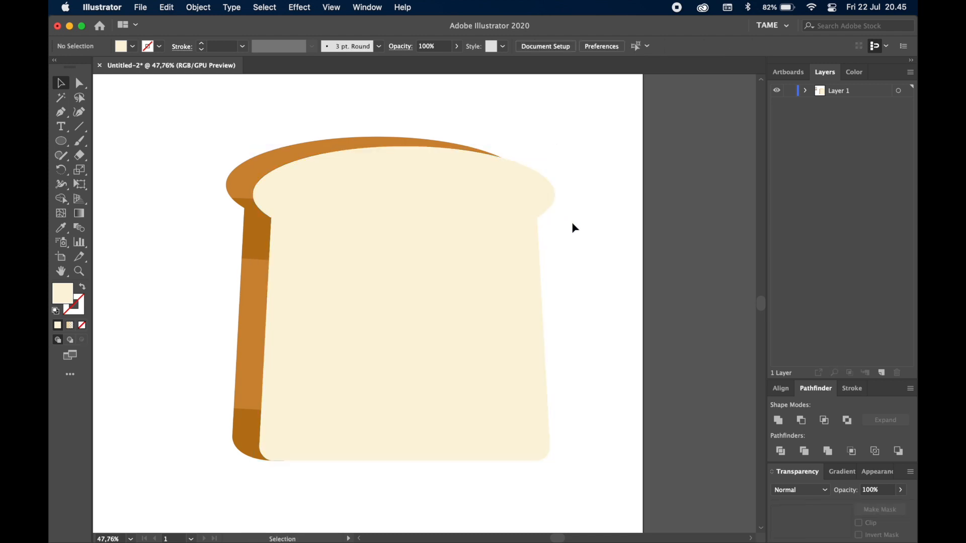
# - Copy the cream face and paste two duplicates in place on top of it
pyautogui.click(529, 236)
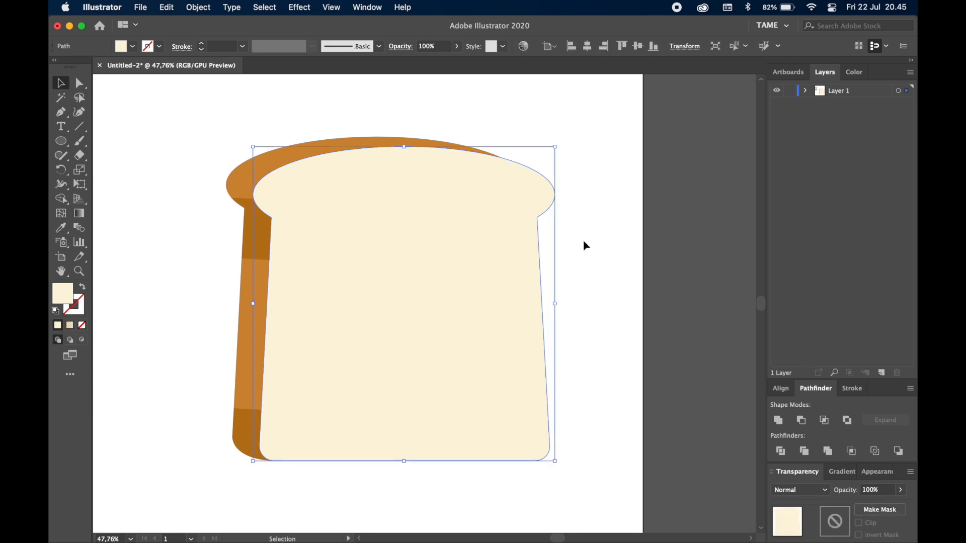
pyautogui.press('super')
pyautogui.press('super')
# - Move the two pasted face copies aside to check the duplicates, and undo those moves
pyautogui.click(582, 241)
pyautogui.moveTo(500, 254); pyautogui.dragTo(603, 254)
pyautogui.moveTo(318, 228); pyautogui.dragTo(321, 275)
pyautogui.press('super+z')
pyautogui.press('super+z')
pyautogui.press('super+z')
pyautogui.press('super+z')
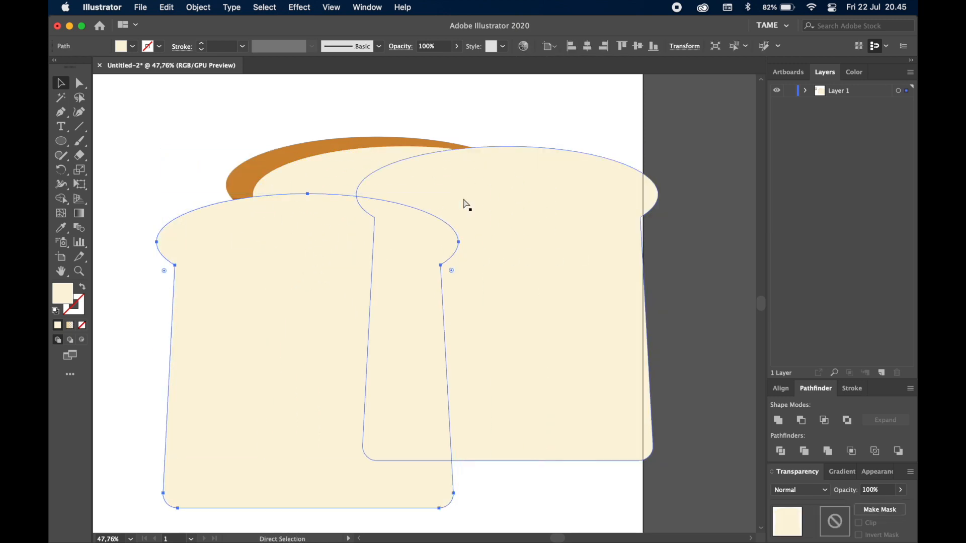
# - Shift the top copy of the cream face slightly to the left, keeping it level, and deselect it
pyautogui.click(605, 179)
pyautogui.click(491, 224)
pyautogui.moveTo(501, 247); pyautogui.dragTo(487, 247)
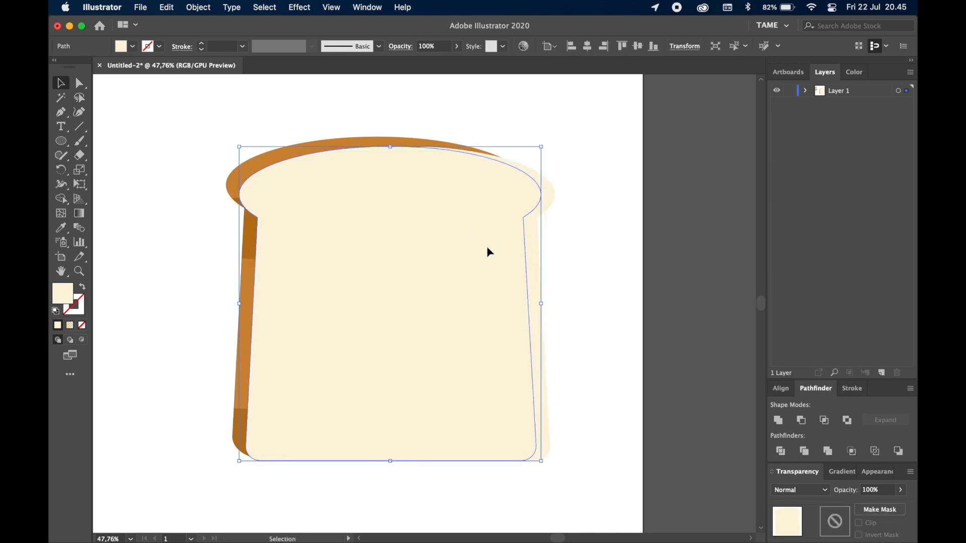
pyautogui.click(601, 239)
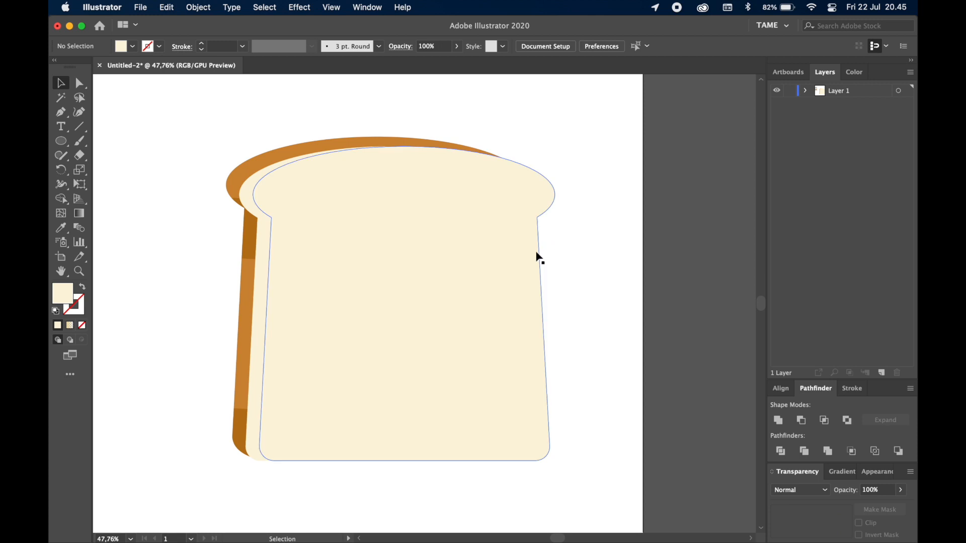
# - Select both face copies and remove the left strip and the overlap with Shape Builder, leaving a narrow right-edge strip
pyautogui.click(537, 257)
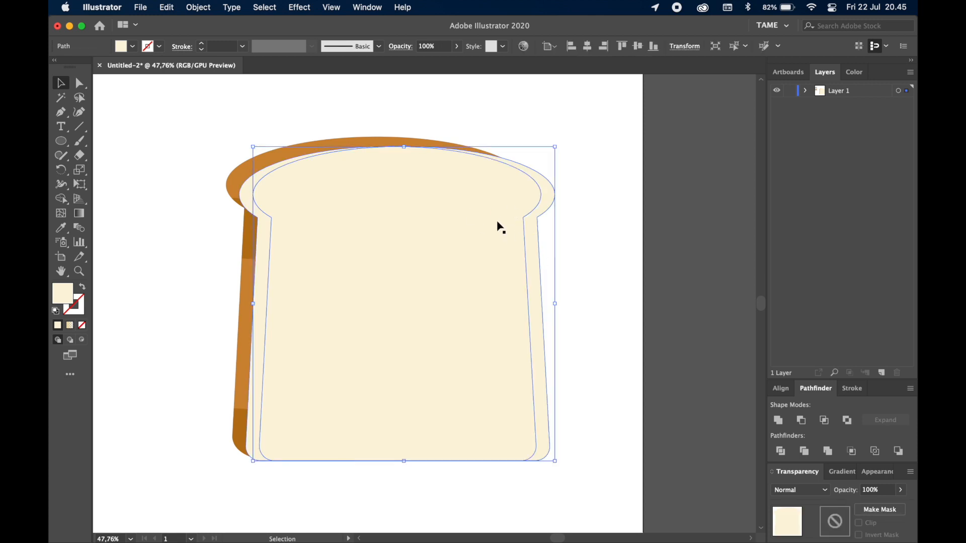
pyautogui.keyDown('shift'); pyautogui.click(243, 194); pyautogui.keyUp('shift')
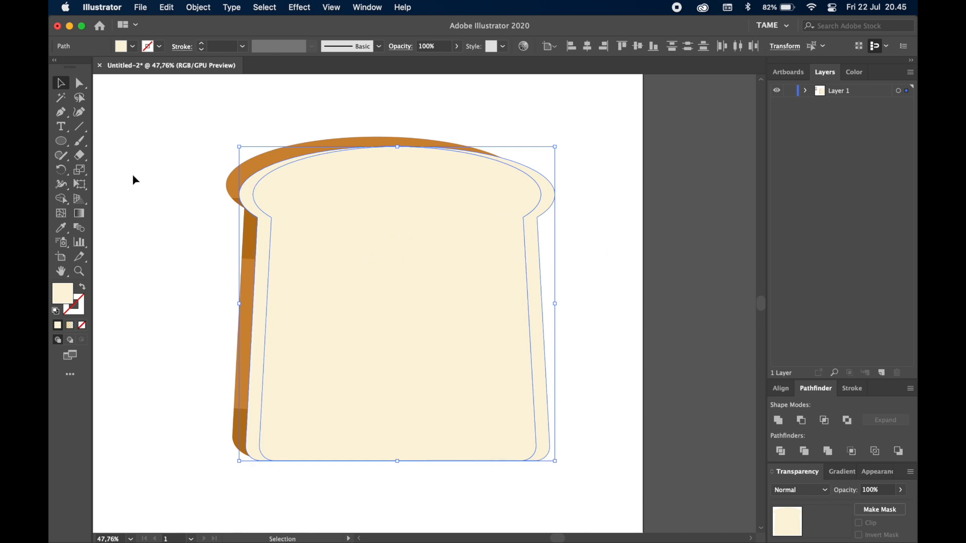
pyautogui.click(60, 204)
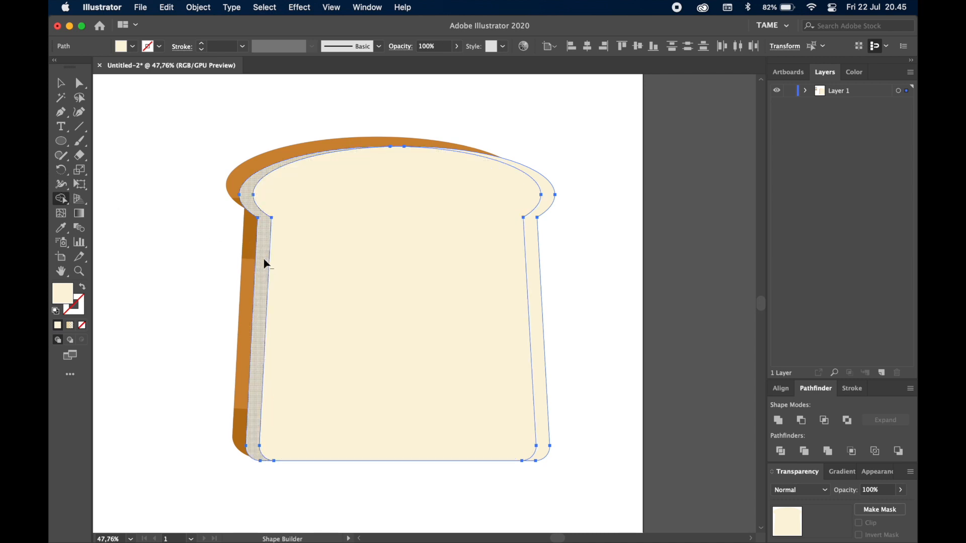
pyautogui.keyDown('alt'); pyautogui.click(264, 257); pyautogui.keyUp('alt')
pyautogui.click(332, 259)
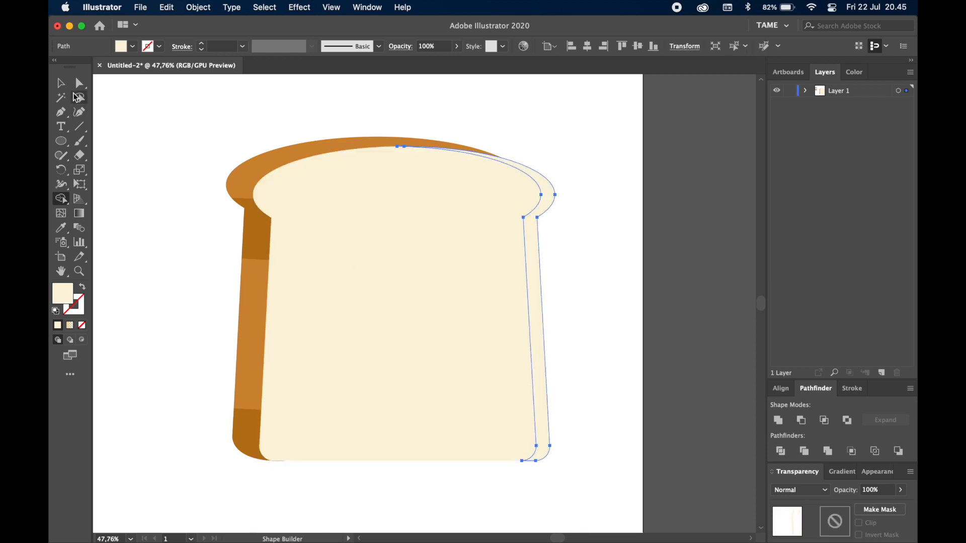
# - Fill the right-edge strip of the face with the off-white colour #fcfbf7 and deselect it
pyautogui.click(61, 83)
pyautogui.click(581, 153)
pyautogui.click(541, 200)
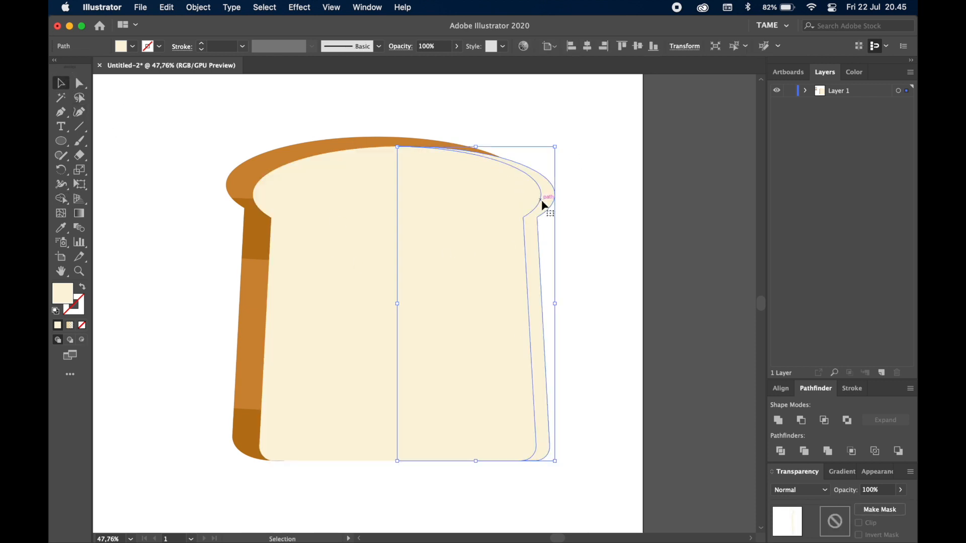
pyautogui.scroll(-3, 337, 249)
pyautogui.moveTo(196, 244); pyautogui.dragTo(214, 228)
pyautogui.doubleClick(60, 302)
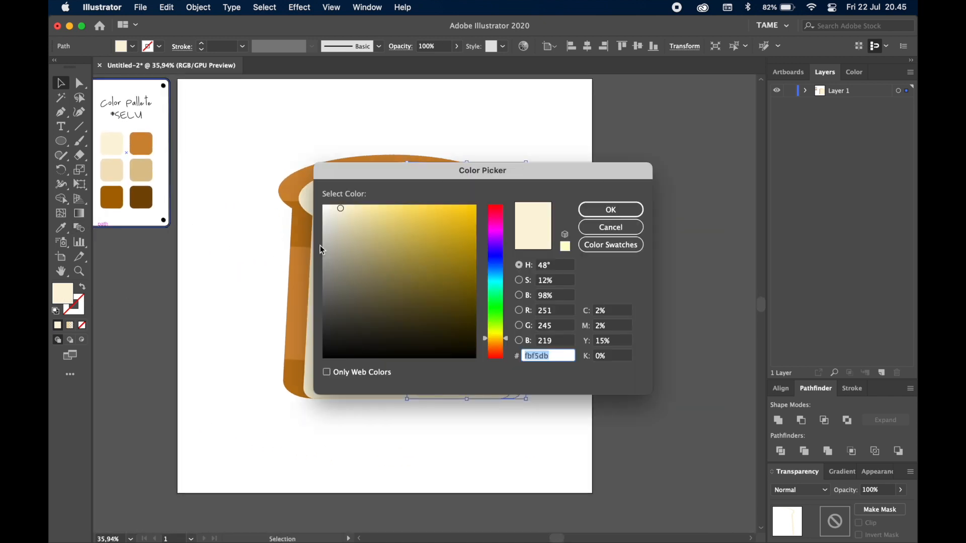
pyautogui.click(327, 206)
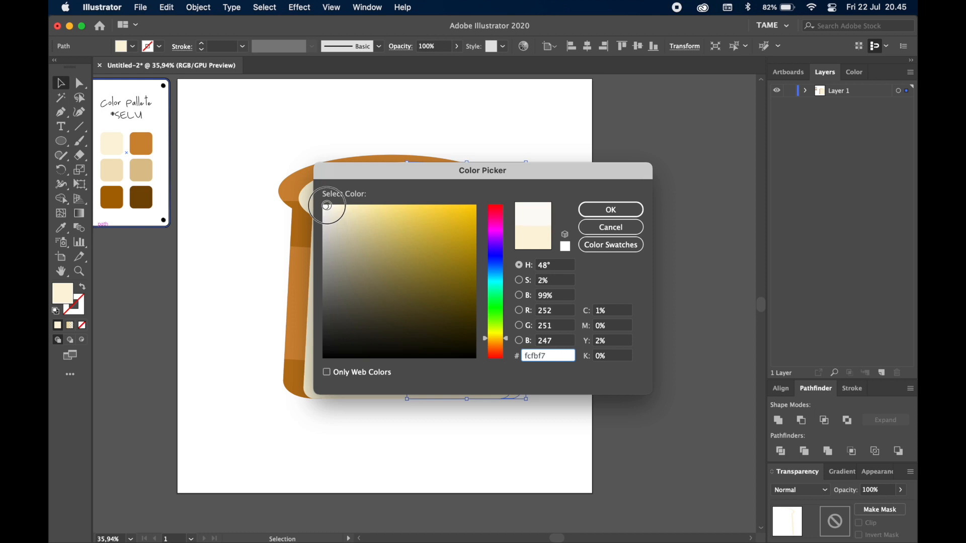
pyautogui.click(611, 209)
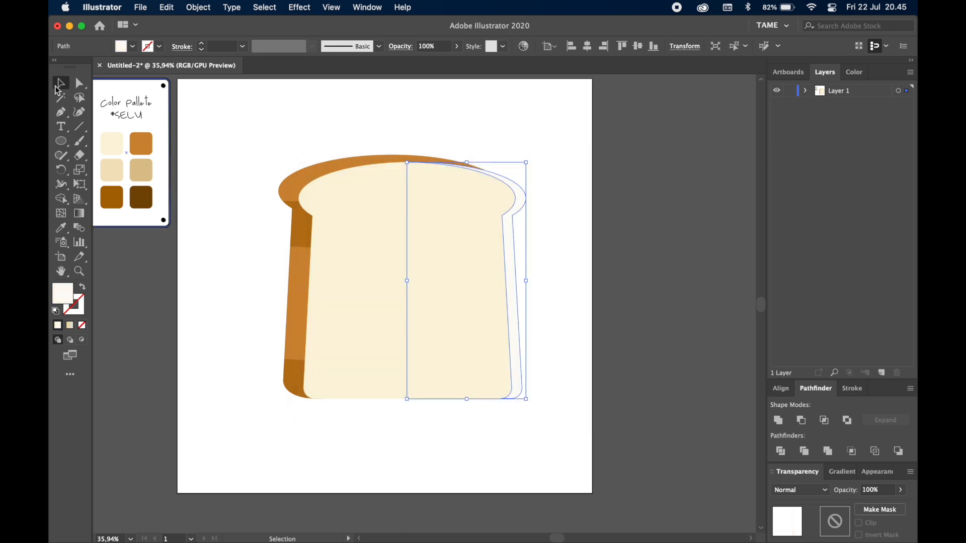
pyautogui.click(551, 150)
pyautogui.scroll(3, 553, 153)
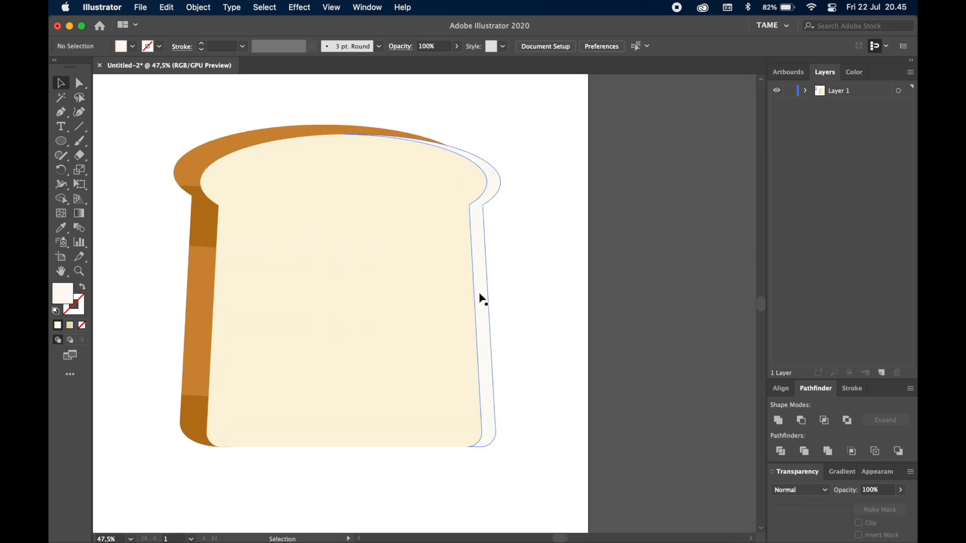
pyautogui.moveTo(520, 269); pyautogui.dragTo(554, 299)
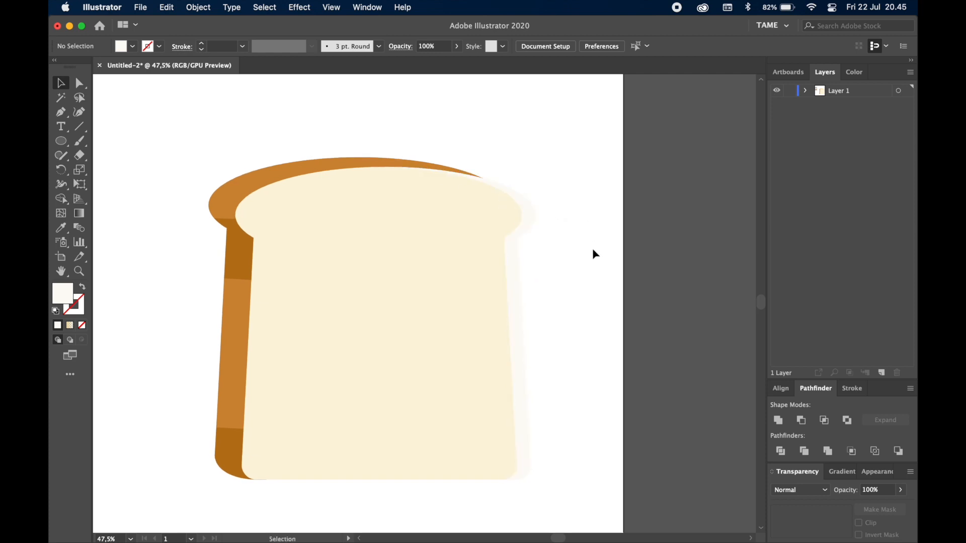
pyautogui.moveTo(579, 225); pyautogui.dragTo(545, 204)
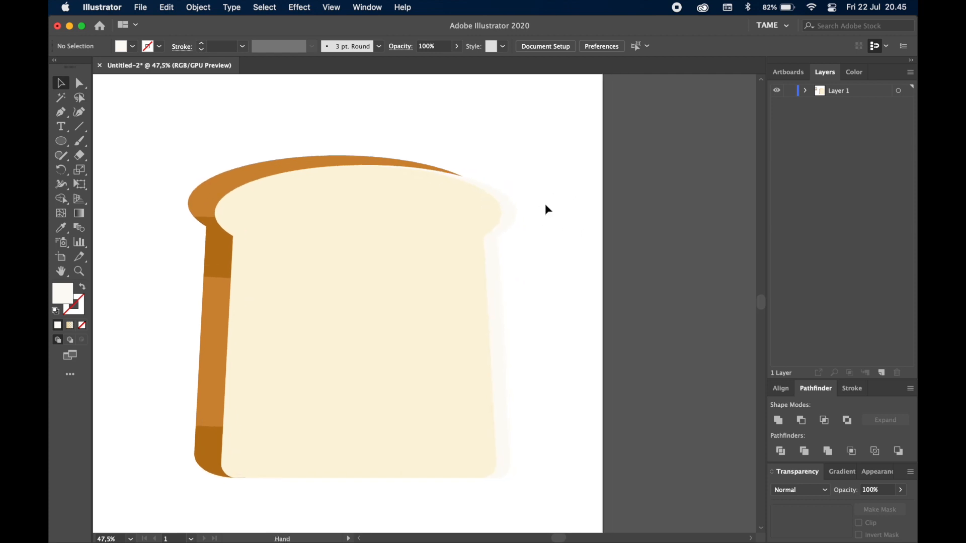
pyautogui.scroll(-3, 545, 207)
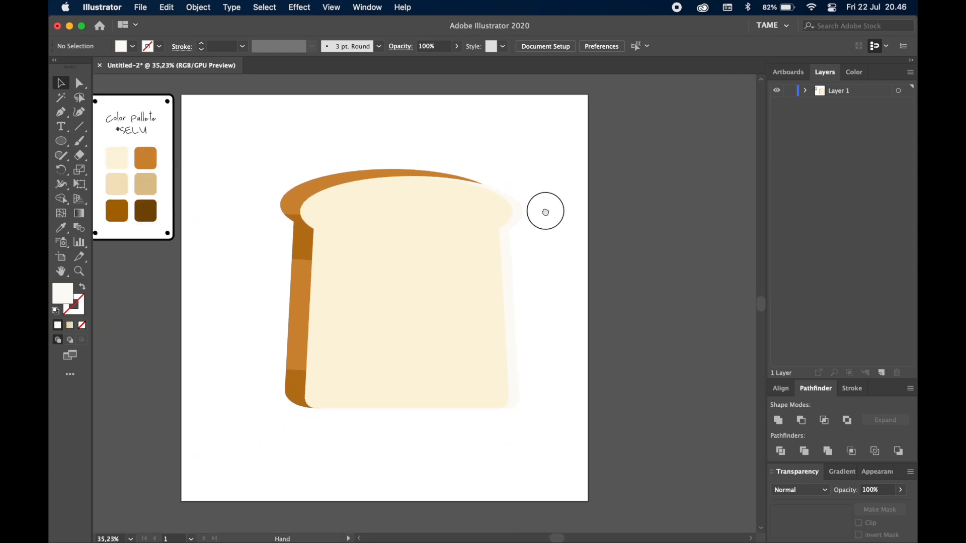
pyautogui.moveTo(545, 210); pyautogui.dragTo(551, 177)
# - Draw a closed Pen shape over the slice's left side, its inner edge curving from above the upper crust to below the face's bottom edge
pyautogui.scroll(3, 551, 176)
pyautogui.moveTo(544, 227); pyautogui.dragTo(558, 226)
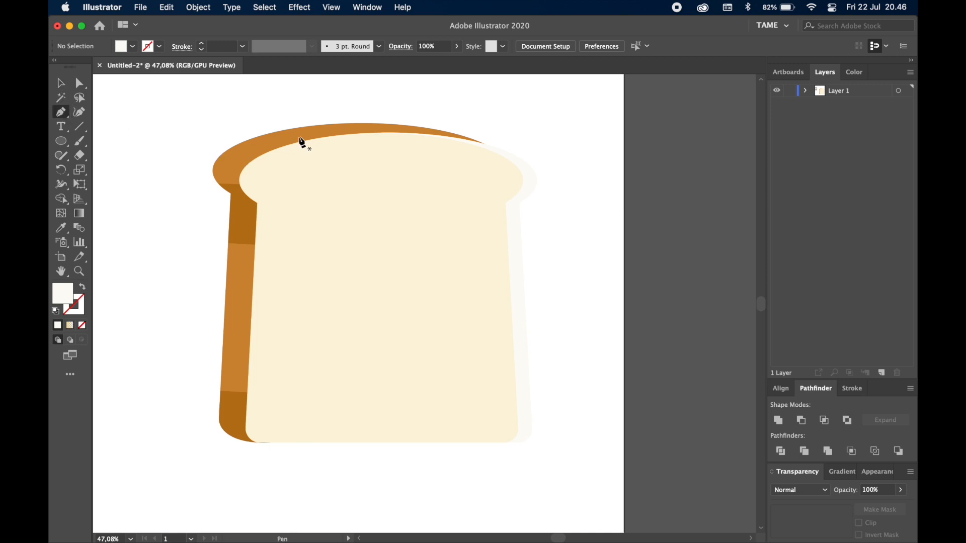
pyautogui.click(281, 115)
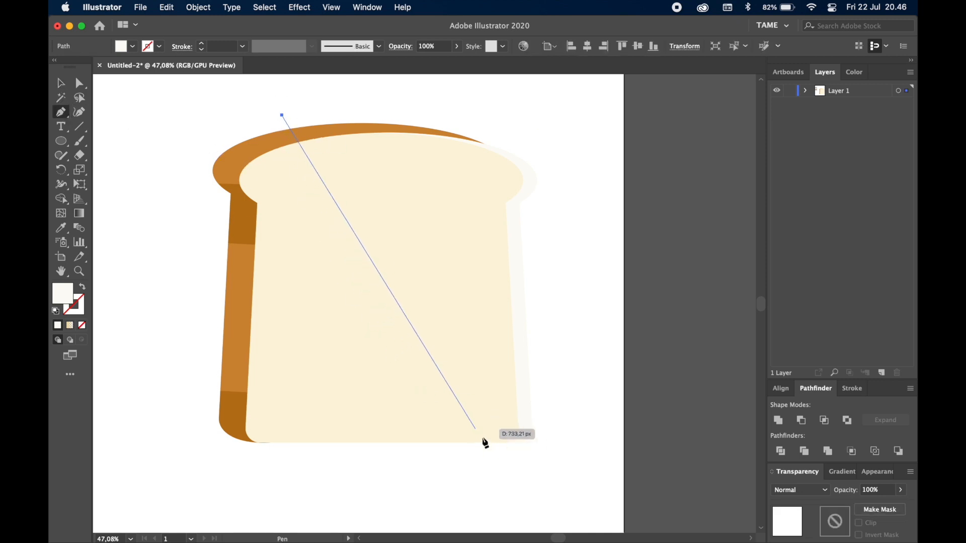
pyautogui.moveTo(458, 455); pyautogui.dragTo(663, 466)
pyautogui.click(459, 456)
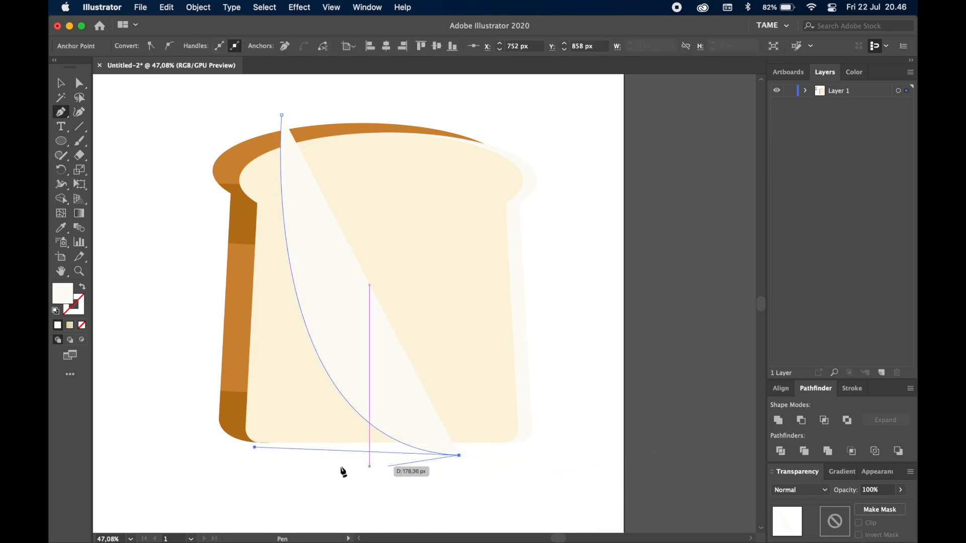
pyautogui.click(212, 461)
pyautogui.click(197, 123)
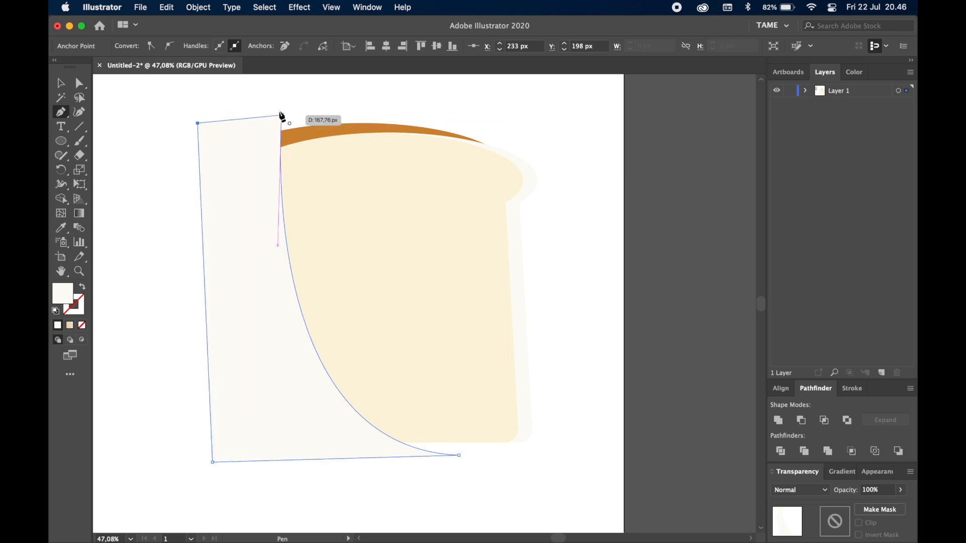
pyautogui.click(281, 115)
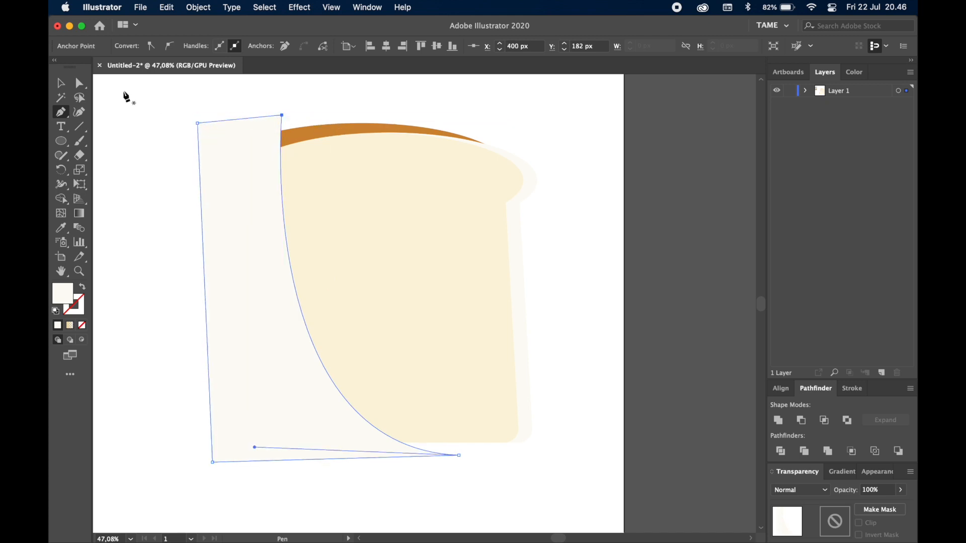
# - Select the curved shape with the cream face and use Shape Builder to remove the part lying outside the face
pyautogui.click(61, 83)
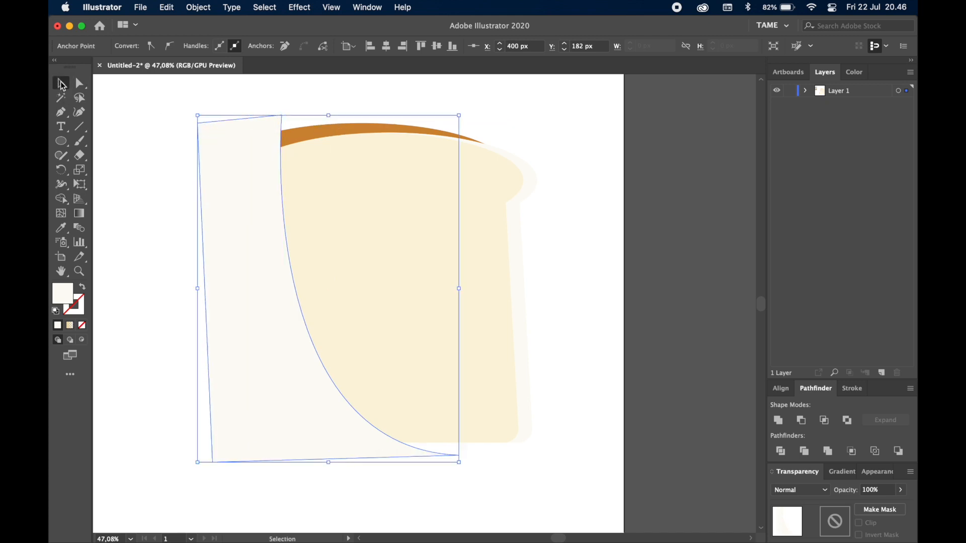
pyautogui.keyDown('shift'); pyautogui.click(401, 214); pyautogui.keyUp('shift')
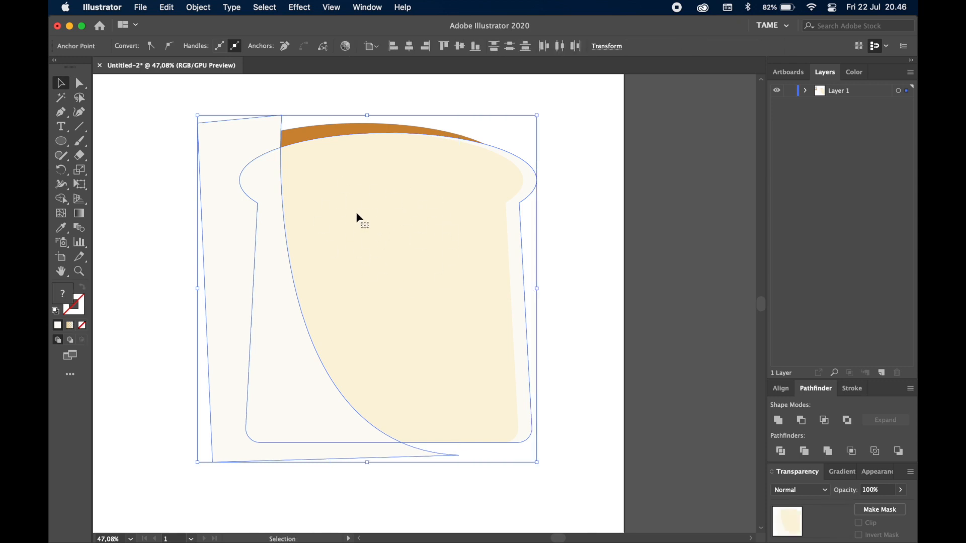
pyautogui.click(61, 199)
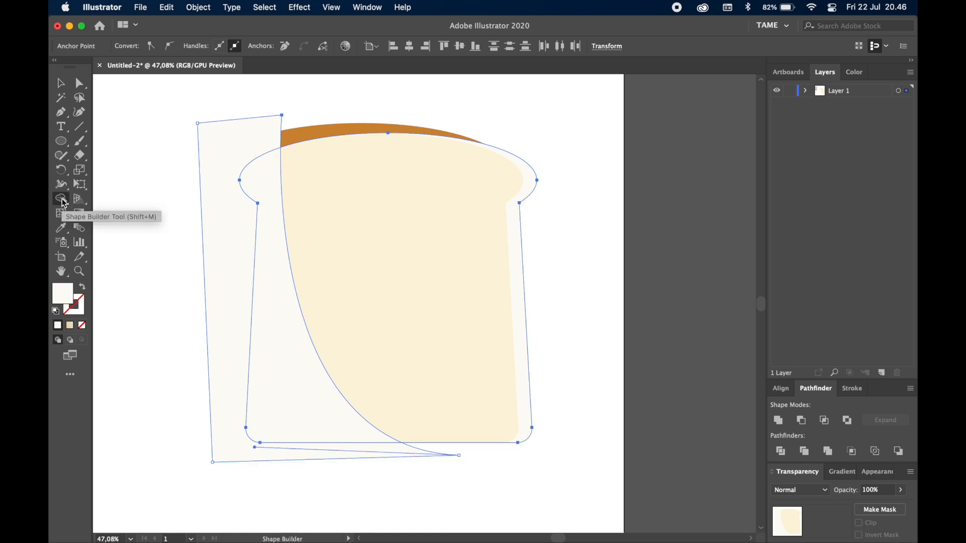
pyautogui.click(236, 229)
pyautogui.click(61, 83)
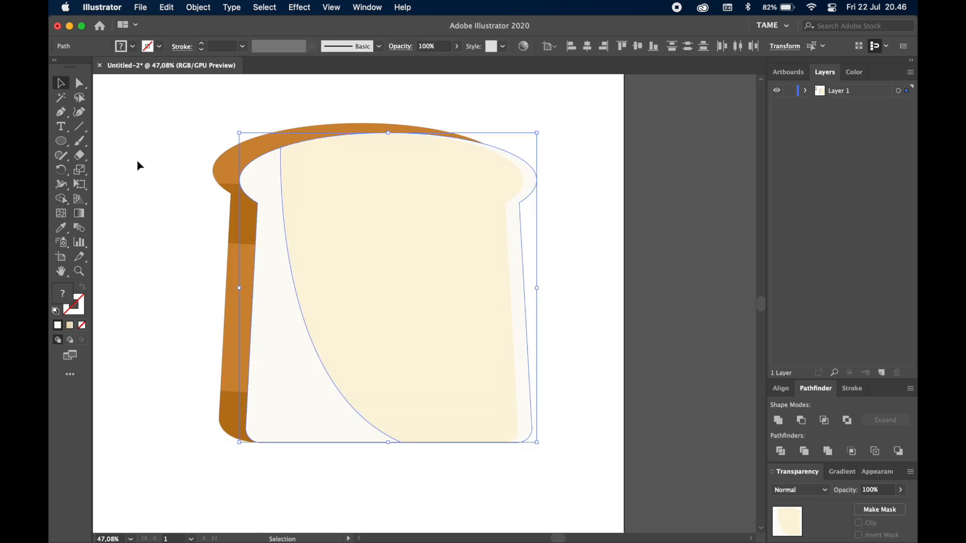
pyautogui.click(195, 229)
# - Fill the curved section on the face's left side with the palette's light tan colour and deselect it
pyautogui.moveTo(196, 231); pyautogui.dragTo(309, 265)
pyautogui.click(340, 281)
pyautogui.scroll(-5, 340, 281)
pyautogui.click(61, 228)
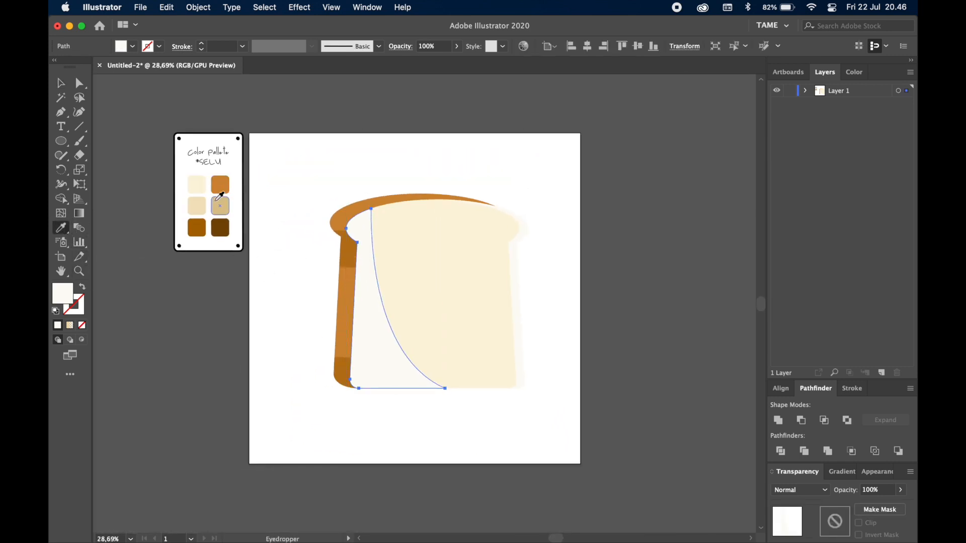
pyautogui.click(219, 204)
pyautogui.click(61, 83)
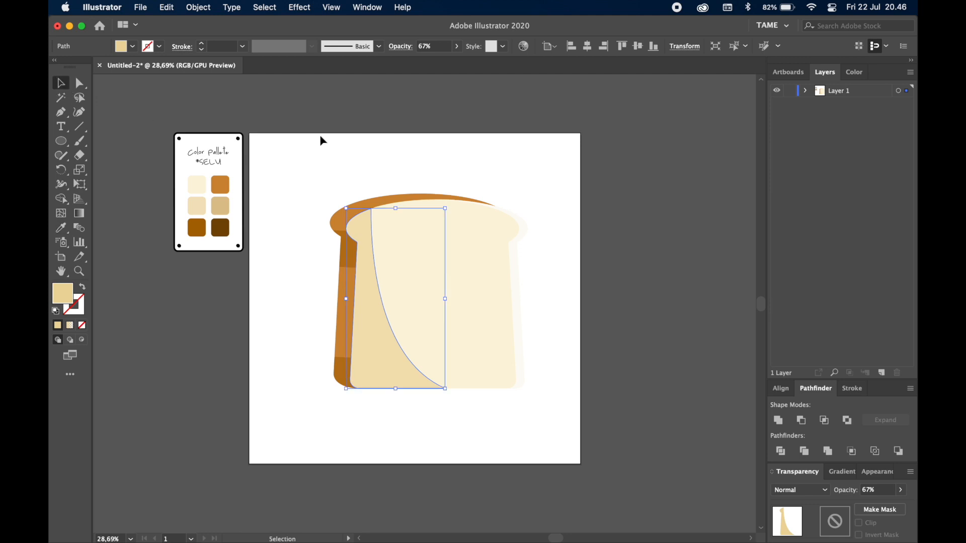
pyautogui.click(256, 126)
# - Set the opacity of the tan shadow on the face's left side to 51%
pyautogui.scroll(5, 345, 240)
pyautogui.hscroll(3, 568, 248)
pyautogui.scroll(-2, 569, 248)
pyautogui.click(300, 392)
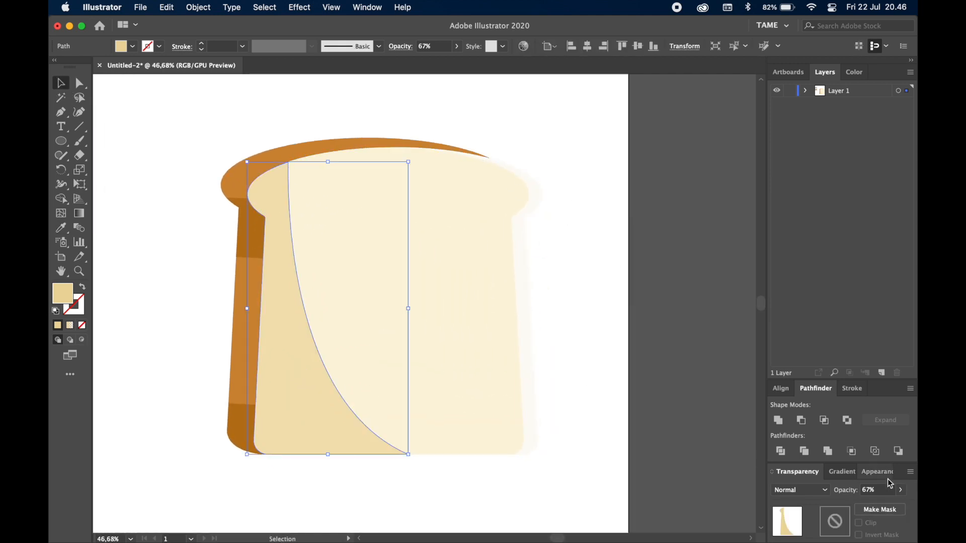
pyautogui.click(901, 489)
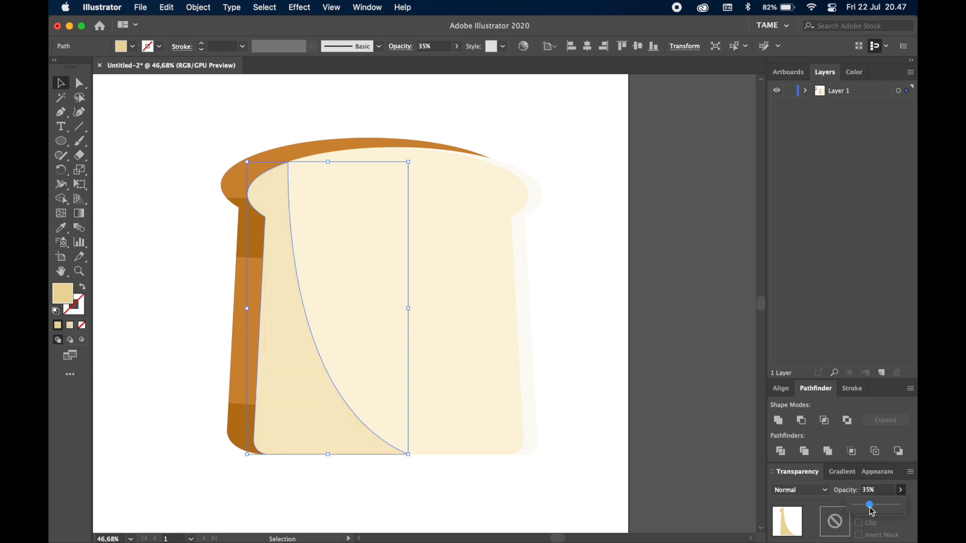
pyautogui.moveTo(872, 511); pyautogui.dragTo(878, 506)
pyautogui.click(658, 414)
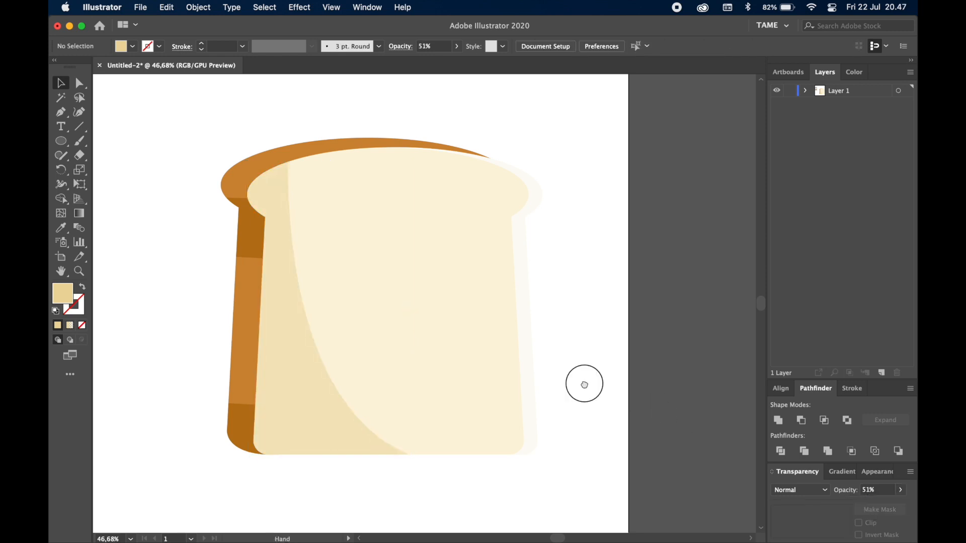
pyautogui.scroll(-3, 598, 385)
pyautogui.hscroll(2, 597, 384)
pyautogui.scroll(-1, 597, 384)
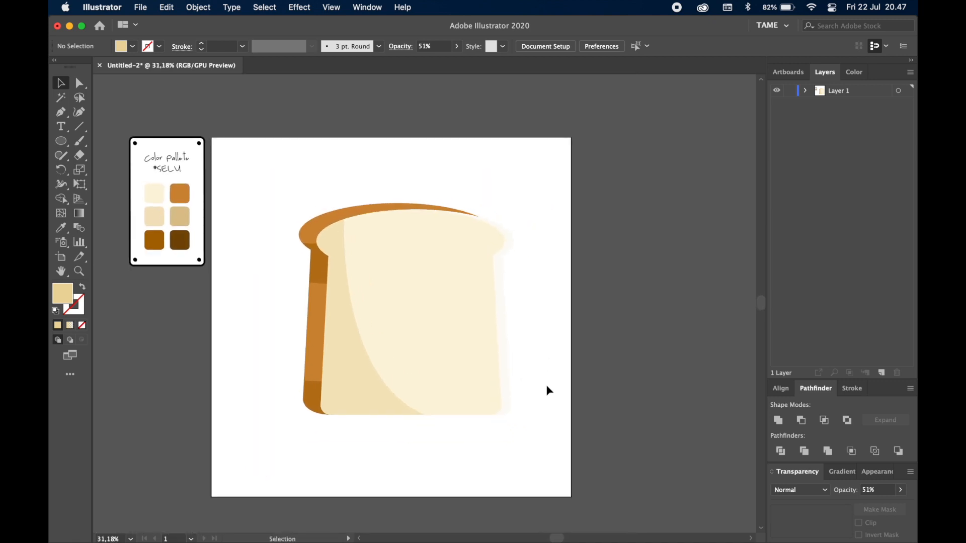
pyautogui.scroll(3, 535, 397)
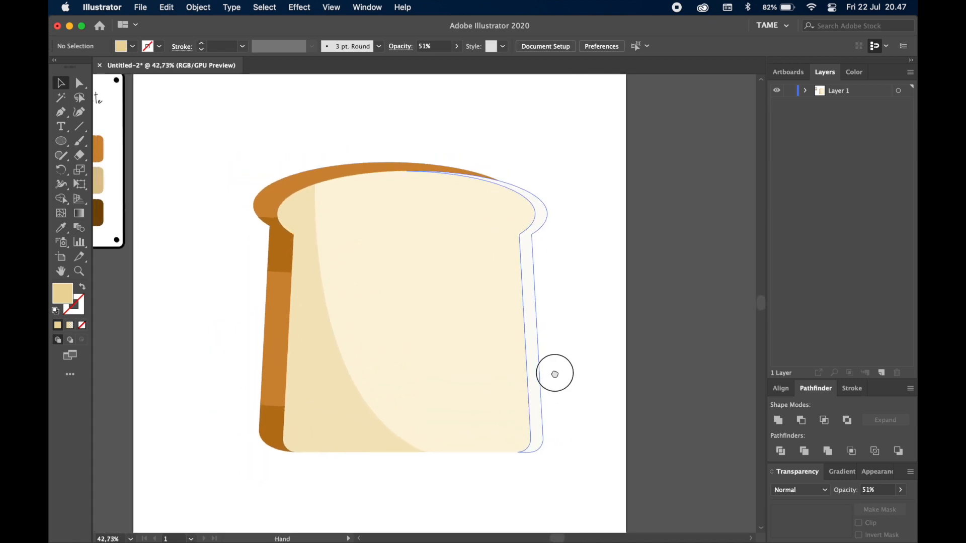
pyautogui.moveTo(572, 356); pyautogui.dragTo(579, 360)
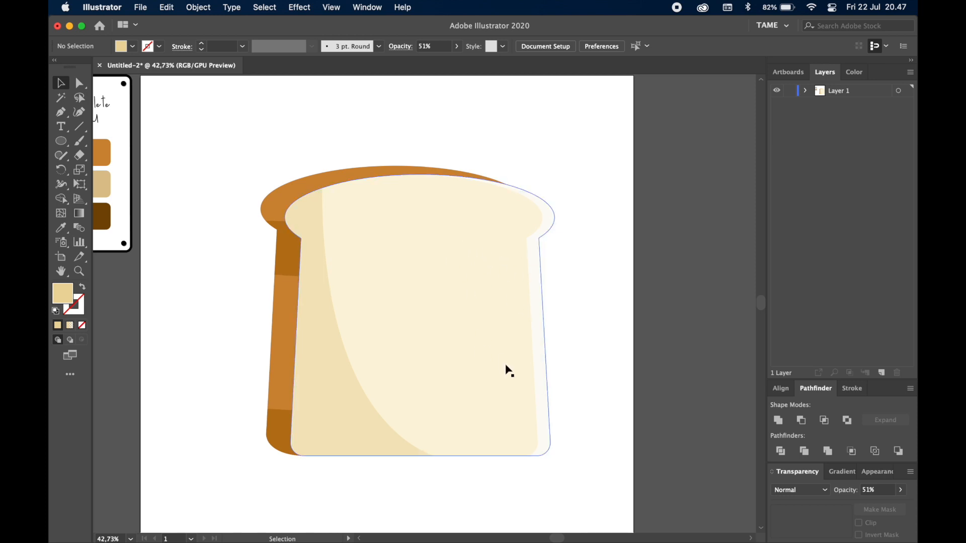
# - Draw a small upright ellipse near the face's lower right corner and fill it with the palette's darker tan
pyautogui.click(58, 139)
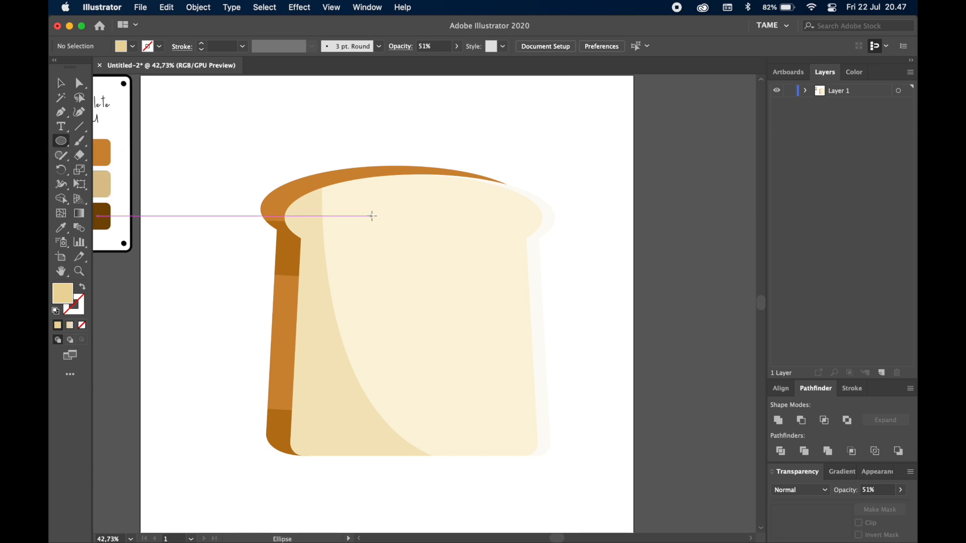
pyautogui.moveTo(488, 403); pyautogui.dragTo(501, 420)
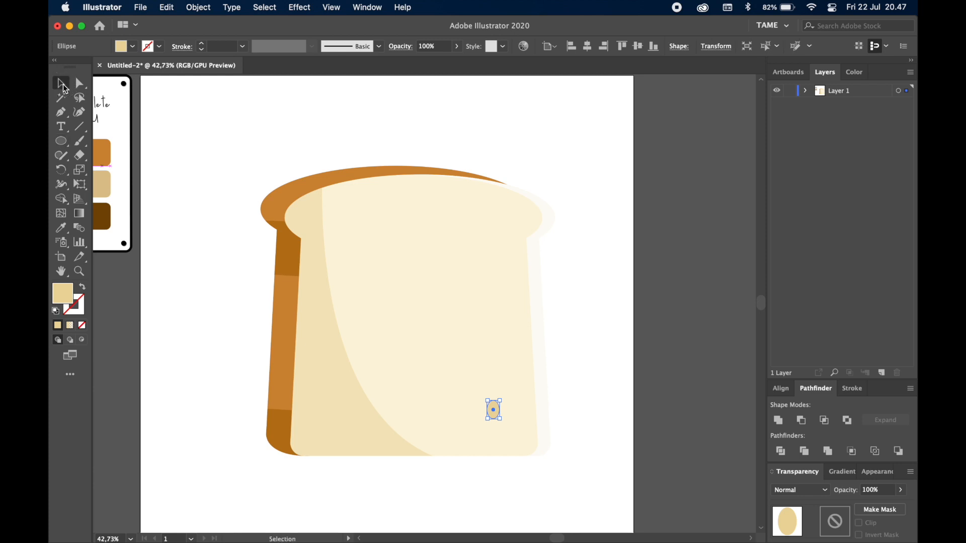
pyautogui.click(61, 82)
pyautogui.hscroll(-2, 200, 166)
pyautogui.click(64, 231)
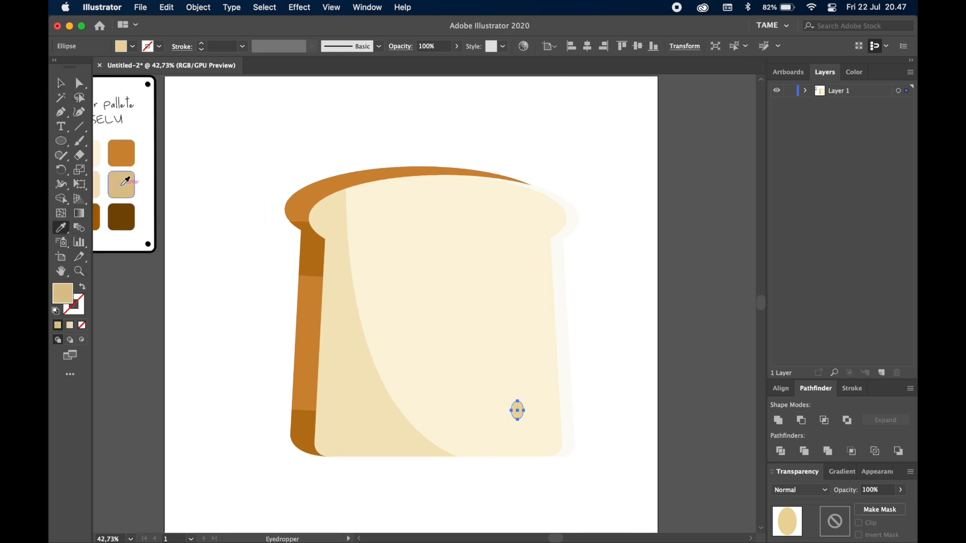
pyautogui.click(123, 184)
pyautogui.click(63, 84)
pyautogui.click(233, 116)
pyautogui.hscroll(2, 288, 120)
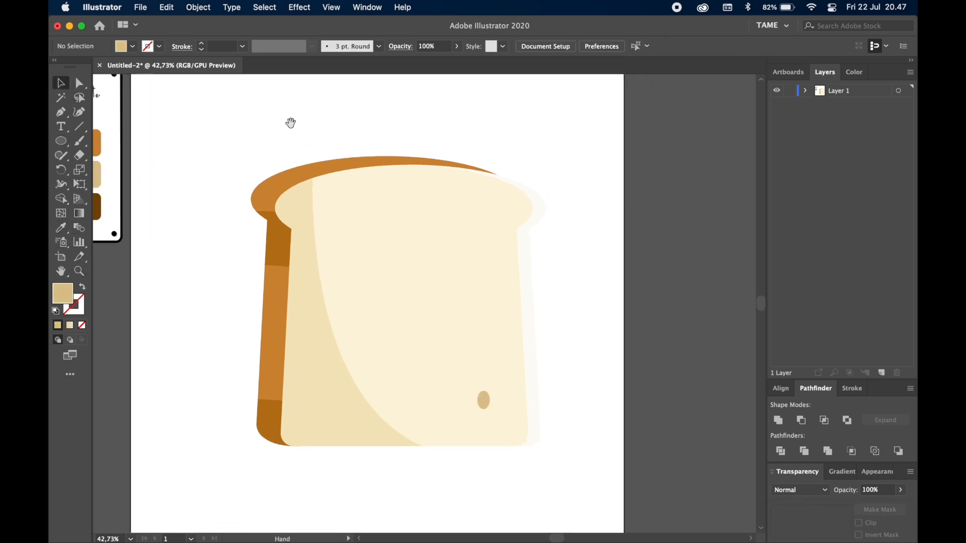
# - Duplicate the ellipse up and to the left, shrink the copy to about half size and rotate it about 10°
pyautogui.click(484, 401)
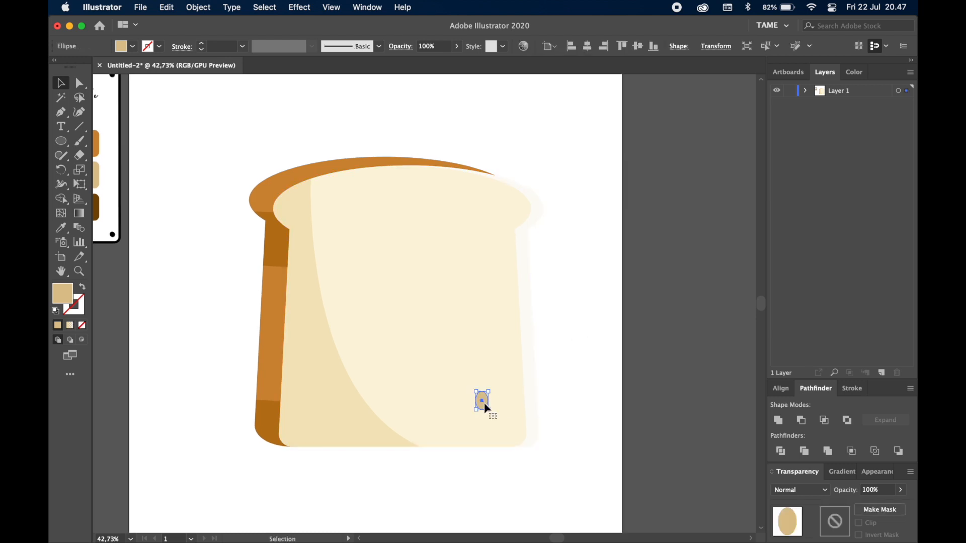
pyautogui.scroll(3, 484, 403)
pyautogui.moveTo(484, 402); pyautogui.dragTo(457, 371)
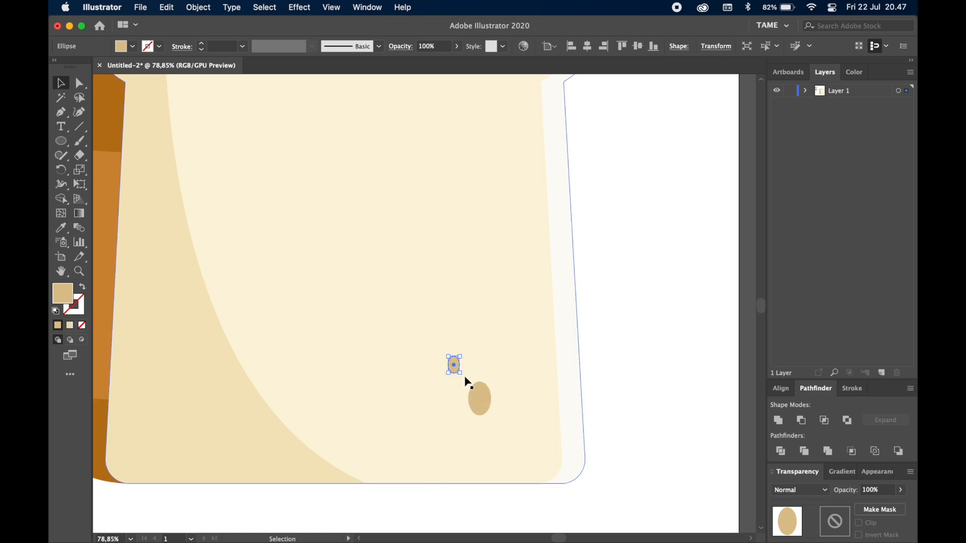
pyautogui.scroll(3, 462, 354)
pyautogui.moveTo(462, 356); pyautogui.dragTo(458, 348)
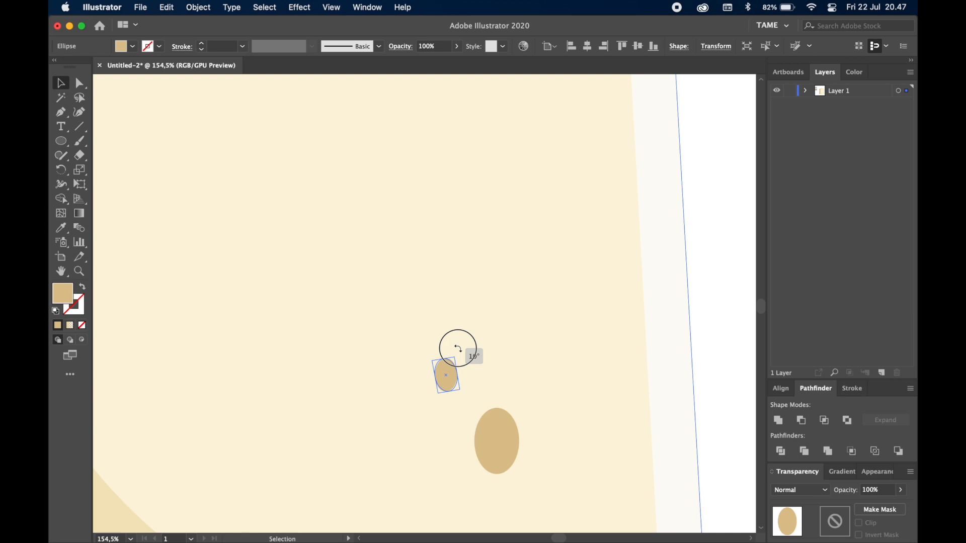
pyautogui.moveTo(458, 348); pyautogui.dragTo(458, 349)
pyautogui.scroll(-5, 458, 348)
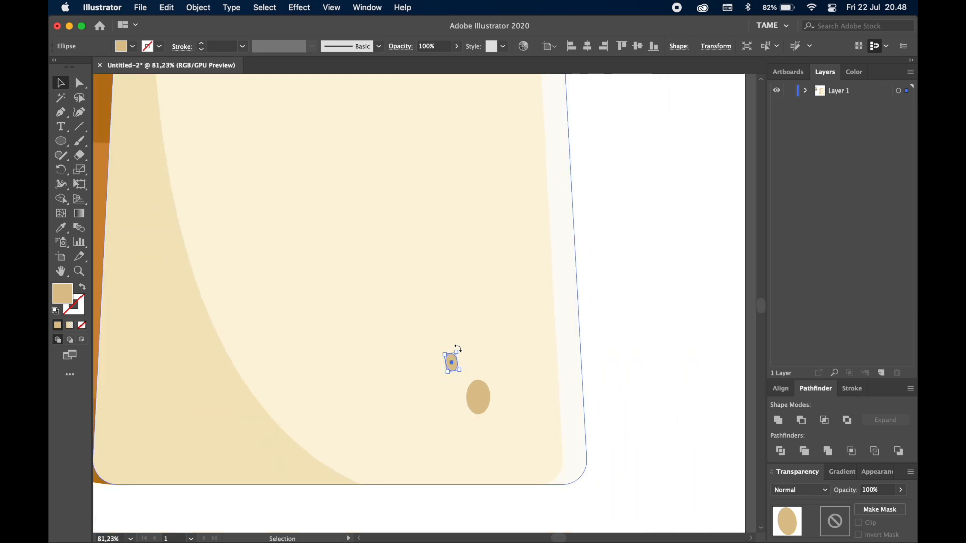
pyautogui.click(600, 336)
# - Duplicate the large spot to the face's upper right and upper left, and arrange three copies of different sizes at its lower left
pyautogui.scroll(2, 545, 392)
pyautogui.moveTo(490, 416); pyautogui.dragTo(301, 167)
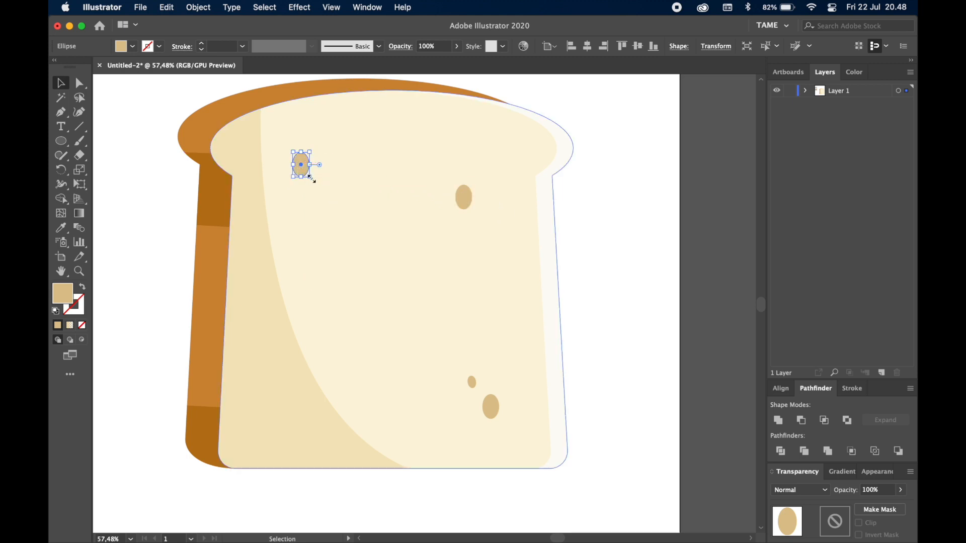
pyautogui.moveTo(461, 201); pyautogui.dragTo(233, 338)
pyautogui.scroll(3, 305, 417)
pyautogui.scroll(-5, 328, 338)
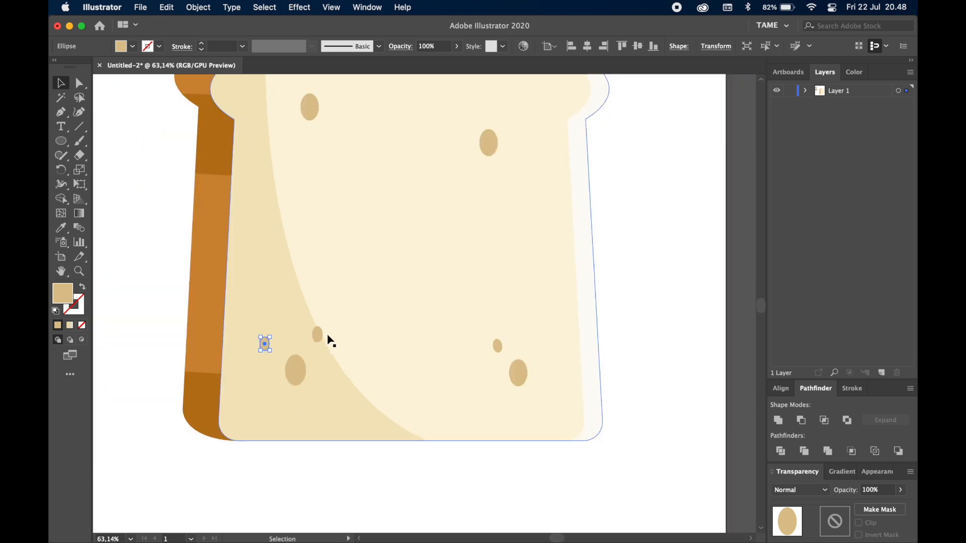
pyautogui.moveTo(418, 295); pyautogui.dragTo(385, 313)
pyautogui.click(566, 297)
# - Place two small spot copies of different sizes at the middle of the face and a tiny one to their right
pyautogui.moveTo(270, 388); pyautogui.dragTo(446, 233)
pyautogui.click(559, 288)
pyautogui.scroll(5, 370, 294)
pyautogui.moveTo(446, 233); pyautogui.dragTo(519, 243)
pyautogui.scroll(-3, 680, 272)
pyautogui.click(680, 271)
# - Duplicate the tiny spot to the upper part of the face, beside the large upper-left spot, and deselect it
pyautogui.scroll(3, 668, 340)
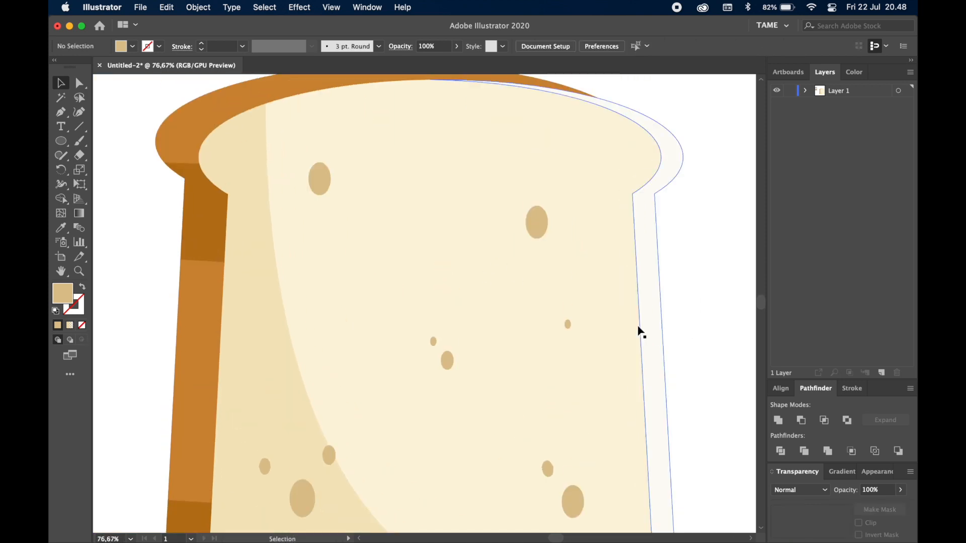
pyautogui.moveTo(570, 325); pyautogui.dragTo(378, 161)
pyautogui.click(708, 247)
pyautogui.moveTo(730, 291); pyautogui.dragTo(622, 260)
pyautogui.scroll(-5, 680, 243)
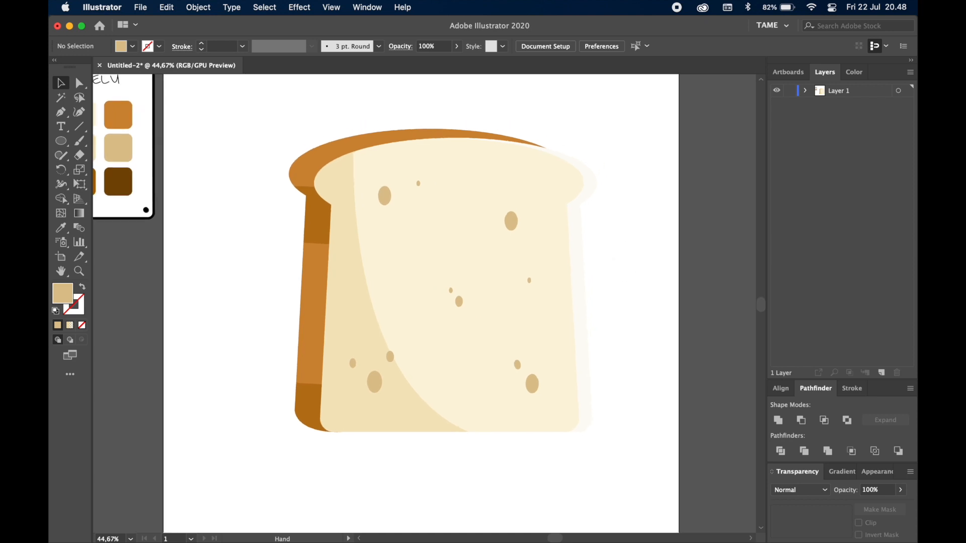
# - Add three more spot copies: one on the left shadow, a tiny one near the bottom edge and one at the upper right
pyautogui.moveTo(458, 300); pyautogui.dragTo(354, 267)
pyautogui.click(590, 310)
pyautogui.moveTo(454, 289); pyautogui.dragTo(418, 421)
pyautogui.click(706, 415)
pyautogui.scroll(1, 606, 380)
pyautogui.hscroll(1, 606, 379)
pyautogui.moveTo(340, 282); pyautogui.dragTo(486, 196)
pyautogui.click(625, 223)
# - Nudge the large spot at the face's upper right slightly up and to the right
pyautogui.moveTo(625, 223); pyautogui.dragTo(558, 222)
pyautogui.moveTo(344, 441); pyautogui.dragTo(366, 424)
pyautogui.moveTo(572, 370)
pyautogui.mouseDown()
pyautogui.moveTo(592, 358)
pyautogui.moveTo(582, 362)
pyautogui.mouseUp()
pyautogui.moveTo(473, 249); pyautogui.dragTo(494, 238)
pyautogui.moveTo(587, 275); pyautogui.dragTo(510, 267)
pyautogui.click(523, 259)
pyautogui.click(556, 262)
pyautogui.moveTo(586, 240); pyautogui.dragTo(610, 253)
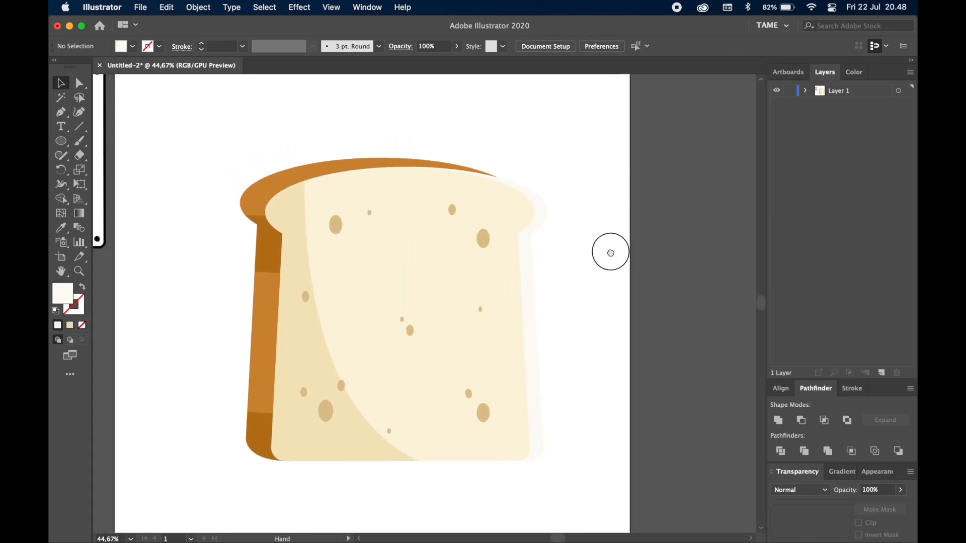
pyautogui.scroll(-2, 612, 254)
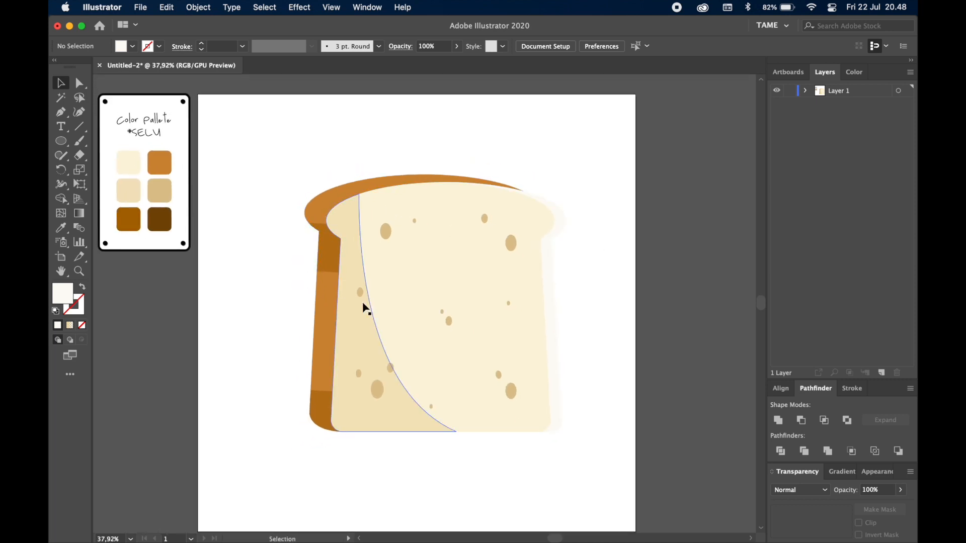
pyautogui.moveTo(588, 319); pyautogui.dragTo(551, 297)
pyautogui.scroll(-2, 552, 297)
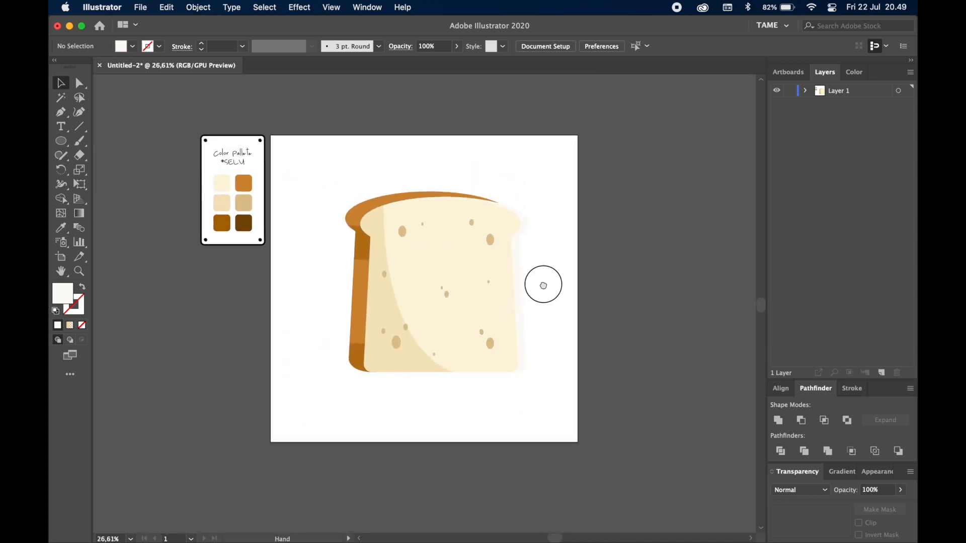
pyautogui.moveTo(560, 416); pyautogui.dragTo(315, 172)
pyautogui.click(662, 254)
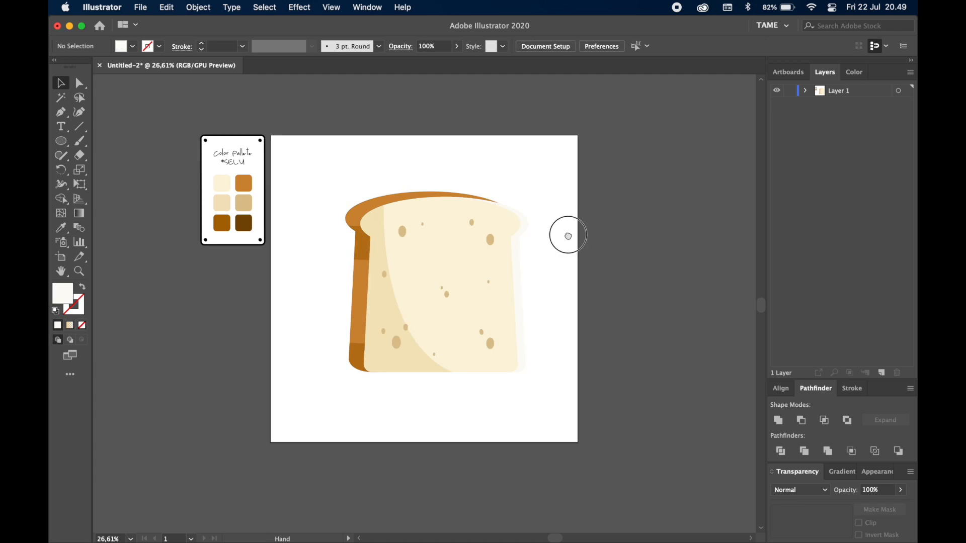
pyautogui.scroll(2, 535, 255)
pyautogui.moveTo(571, 280); pyautogui.dragTo(634, 280)
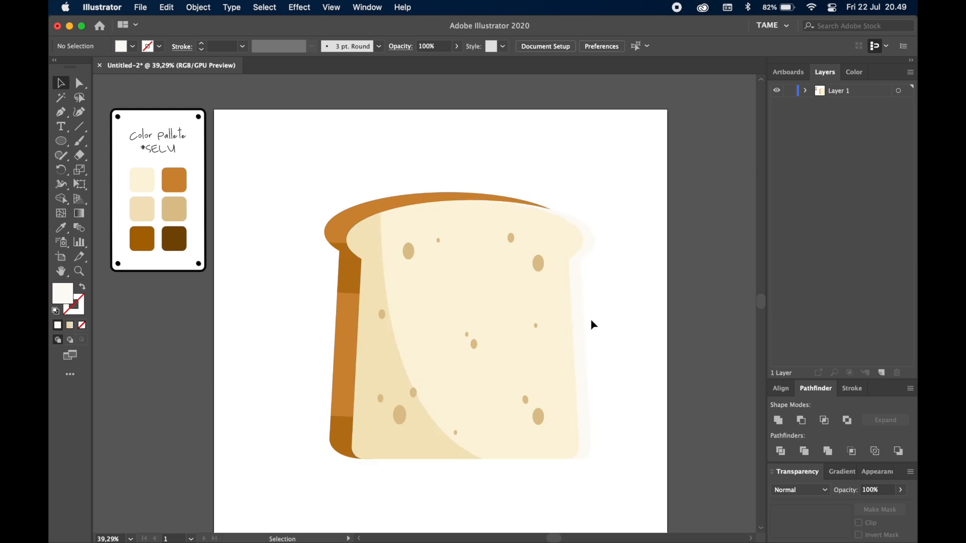
pyautogui.moveTo(635, 284); pyautogui.dragTo(619, 273)
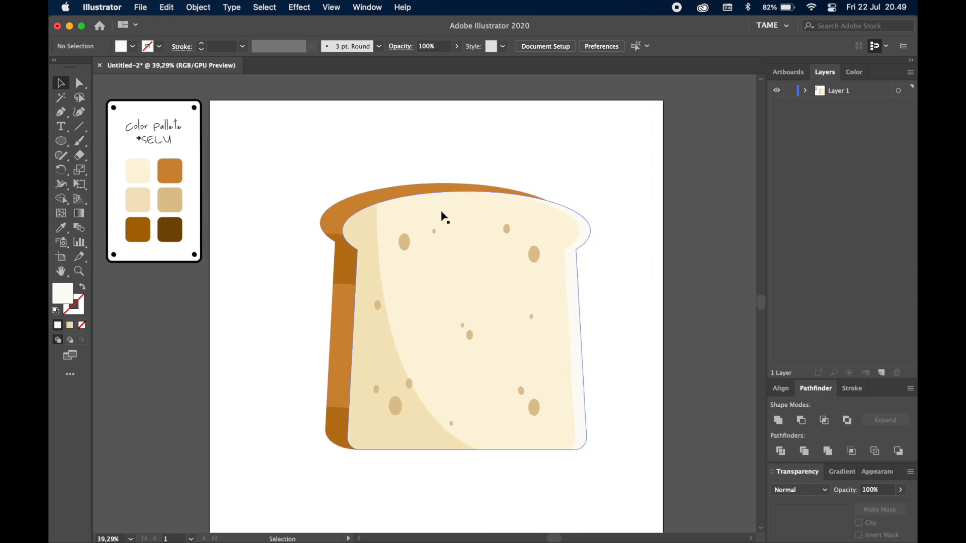
# - Duplicate the full cream face shape in place and bring the copy in front of the spots, shadow and highlight
pyautogui.click(451, 221)
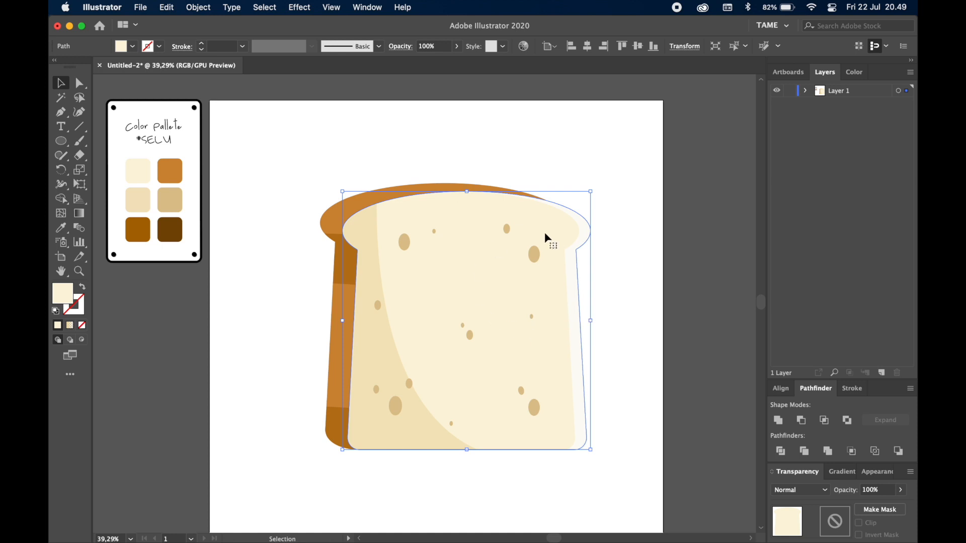
pyautogui.click(573, 287)
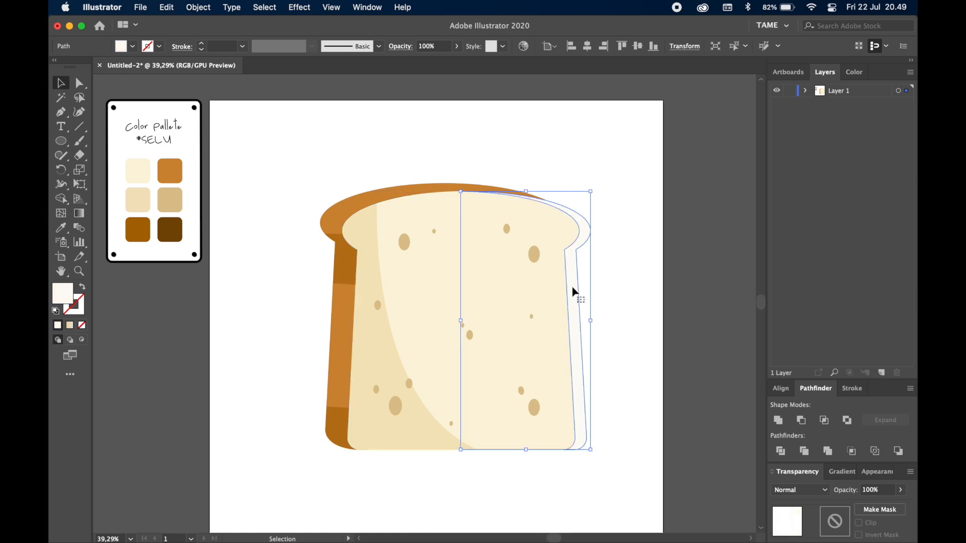
pyautogui.click(374, 277)
pyautogui.click(629, 261)
pyautogui.click(471, 252)
pyautogui.click(629, 260)
pyautogui.click(471, 264)
pyautogui.press('a')
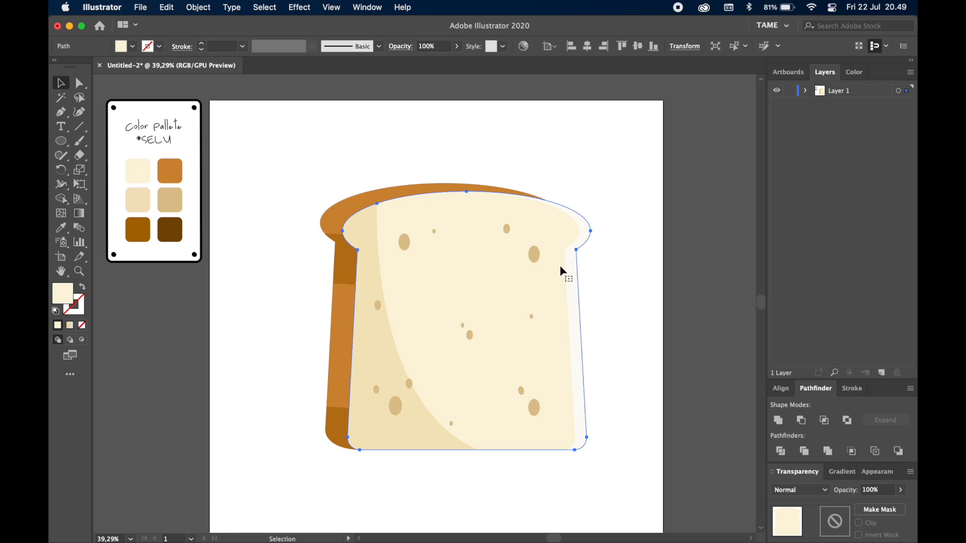
pyautogui.press('super+shift+bracketright')
pyautogui.press('v')
pyautogui.click(635, 265)
pyautogui.click(513, 262)
pyautogui.moveTo(474, 270); pyautogui.dragTo(539, 265)
pyautogui.press('super+z')
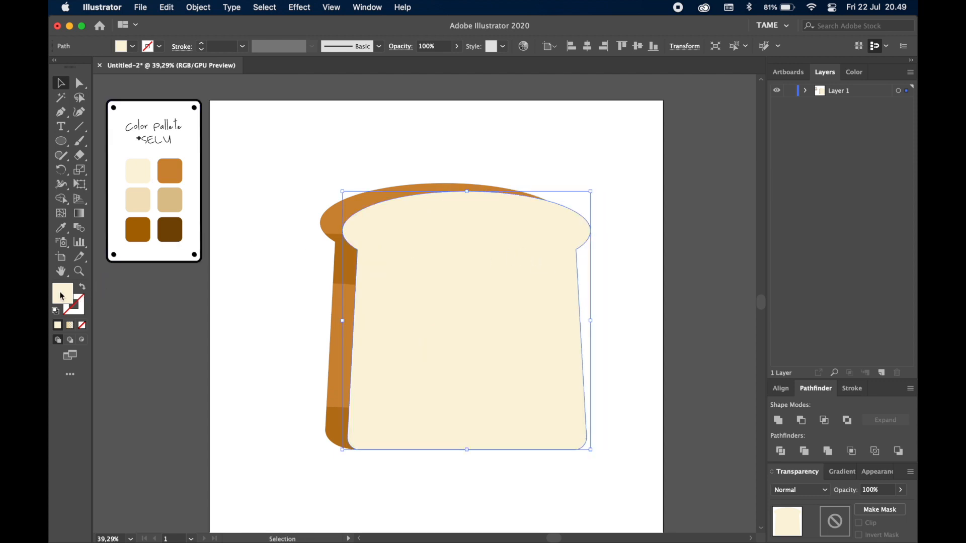
# - Remove the front face copy's fill and give it a stroke in the palette's darkest brown, 7a4a05
pyautogui.click(83, 324)
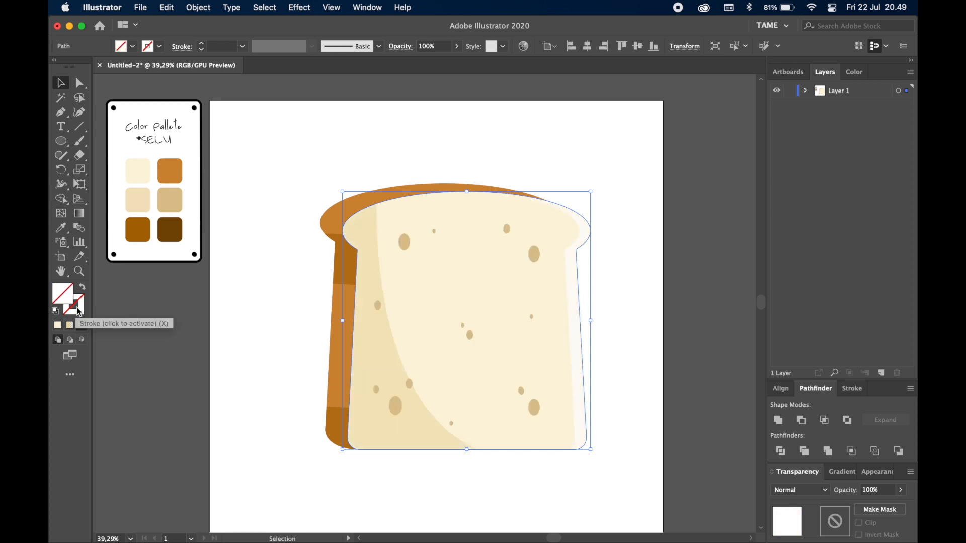
pyautogui.click(79, 312)
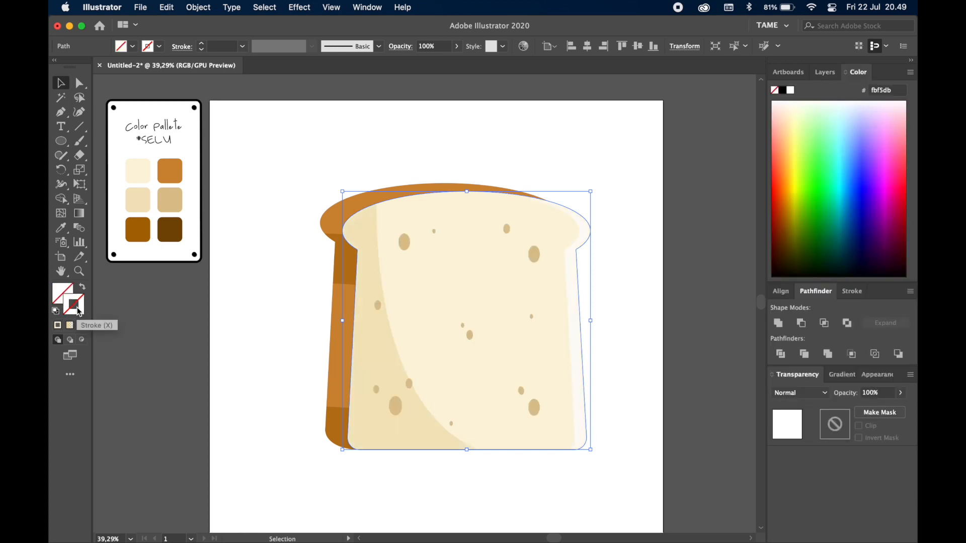
pyautogui.click(66, 232)
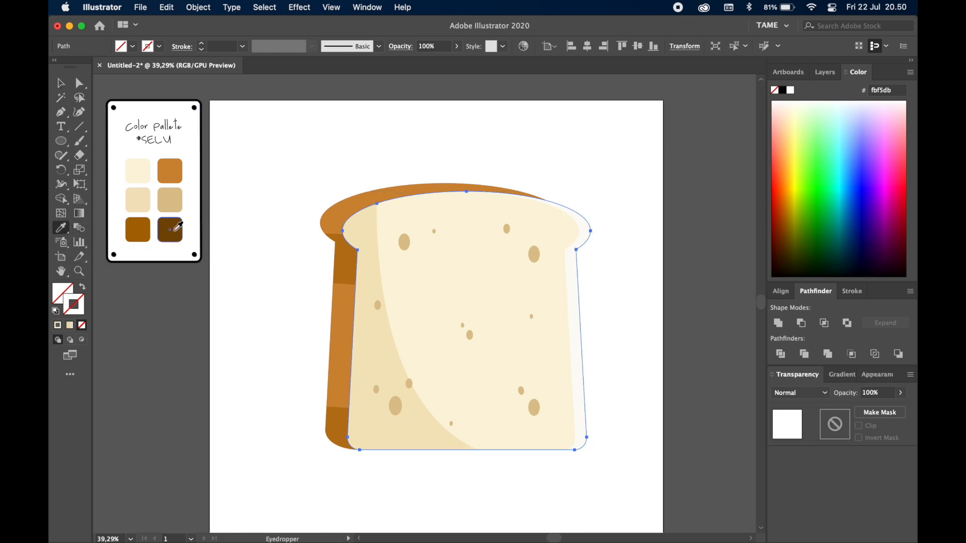
pyautogui.click(172, 230)
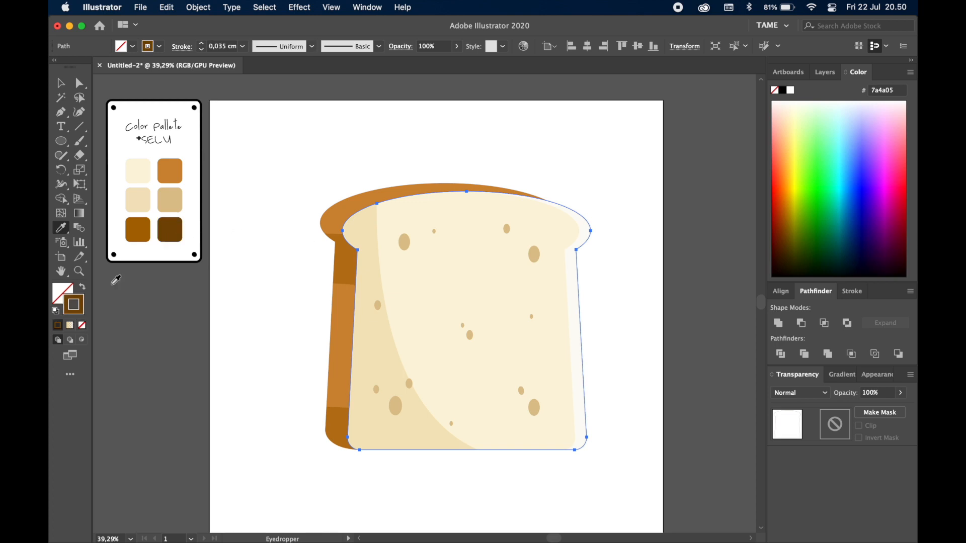
# - Set the face outline's stroke weight to 0,3 cm and deselect it
pyautogui.scroll(6, 317, 252)
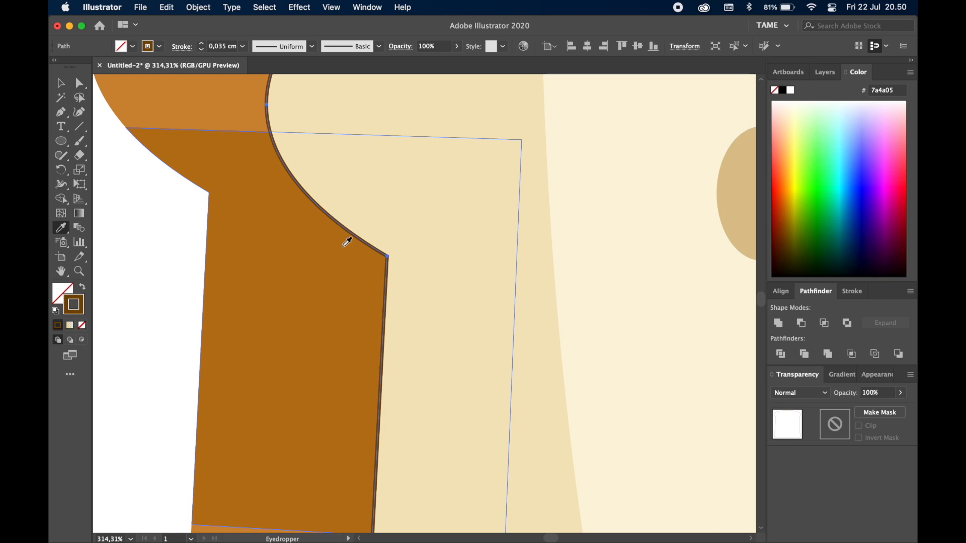
pyautogui.scroll(-6, 346, 231)
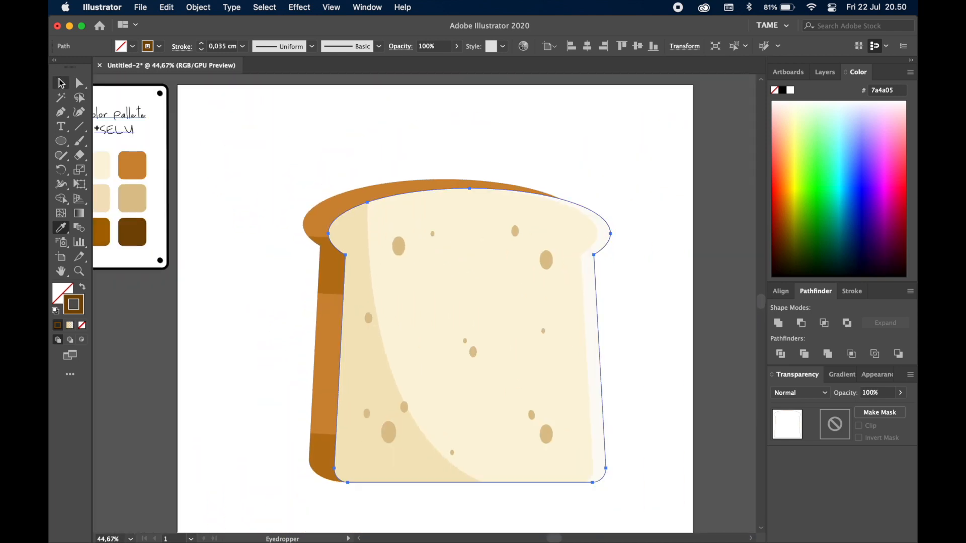
pyautogui.click(203, 45)
pyautogui.click(203, 45)
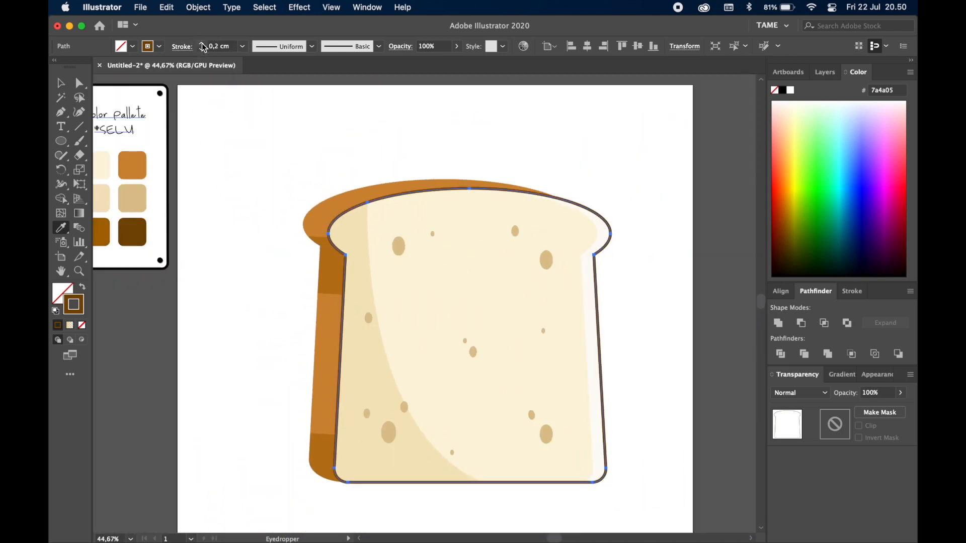
pyautogui.click(204, 44)
pyautogui.click(61, 83)
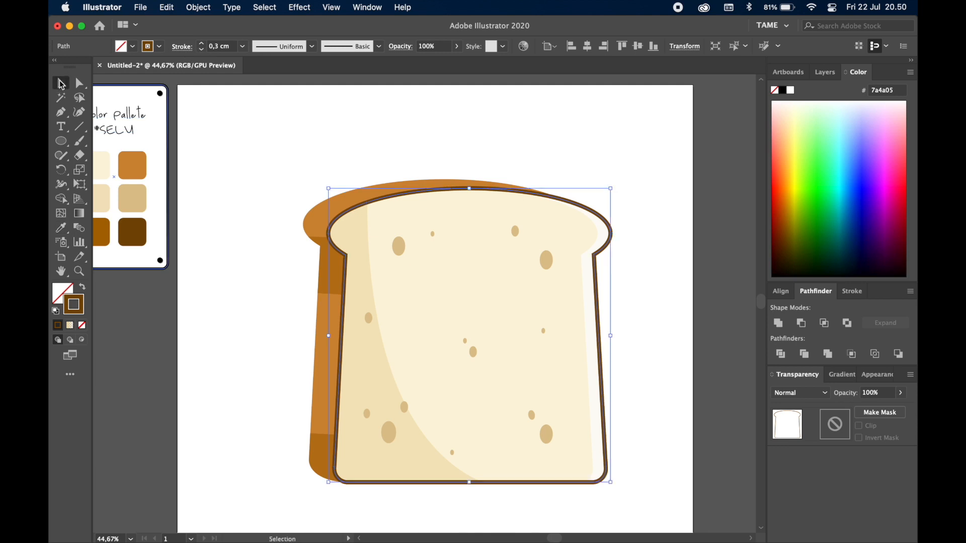
pyautogui.click(275, 145)
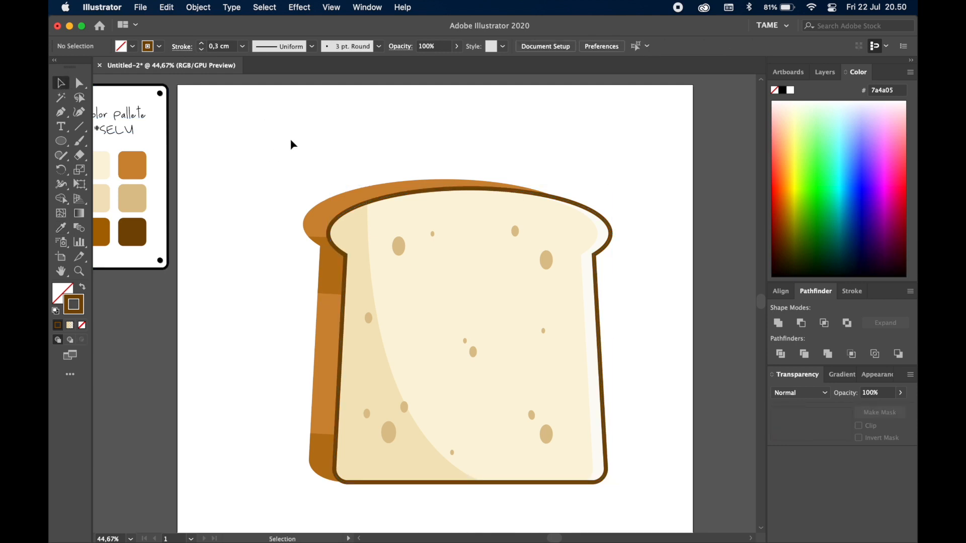
# - Try to outline the crust by placing an offset copy of the face outline over it, up and to the left
pyautogui.moveTo(304, 141); pyautogui.dragTo(288, 141)
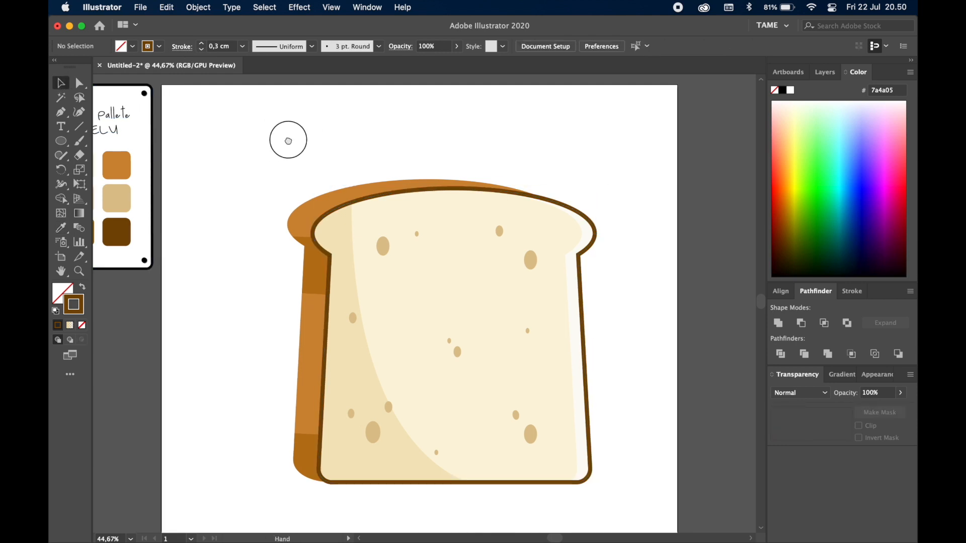
pyautogui.moveTo(346, 142); pyautogui.dragTo(342, 142)
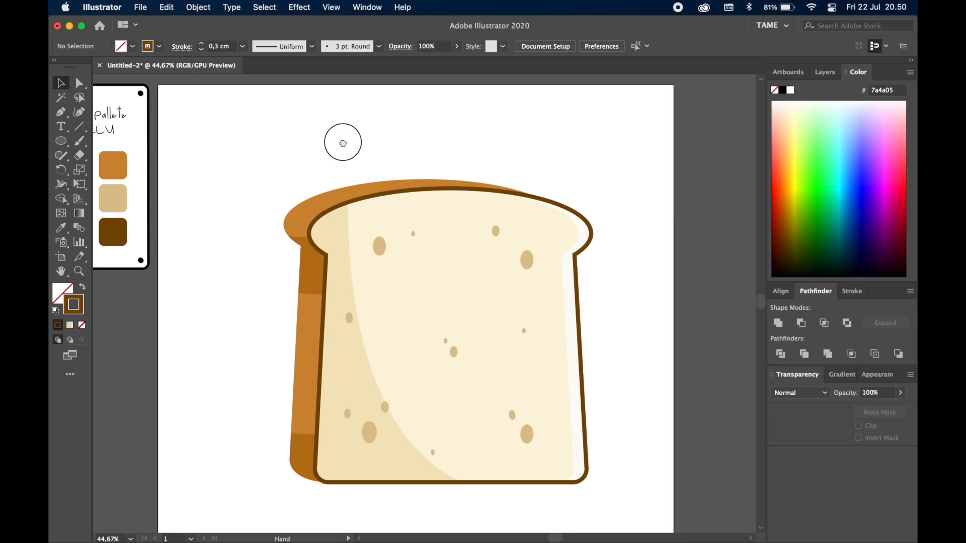
pyautogui.click(320, 202)
pyautogui.click(624, 188)
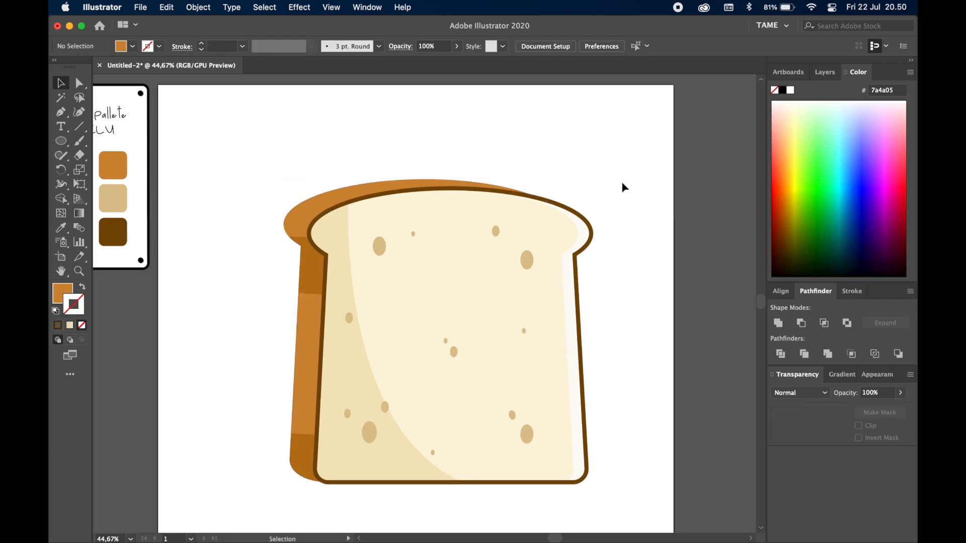
pyautogui.click(592, 232)
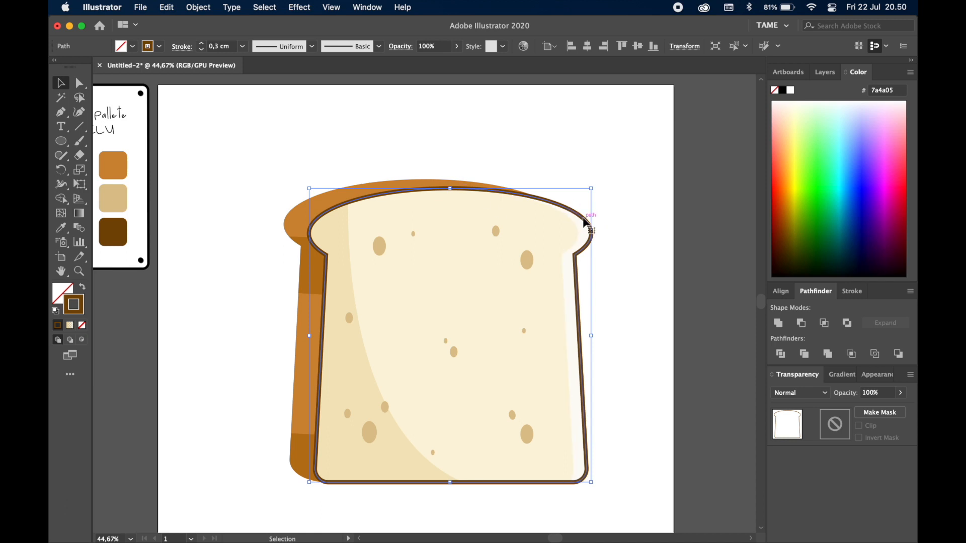
pyautogui.moveTo(586, 221); pyautogui.dragTo(560, 211)
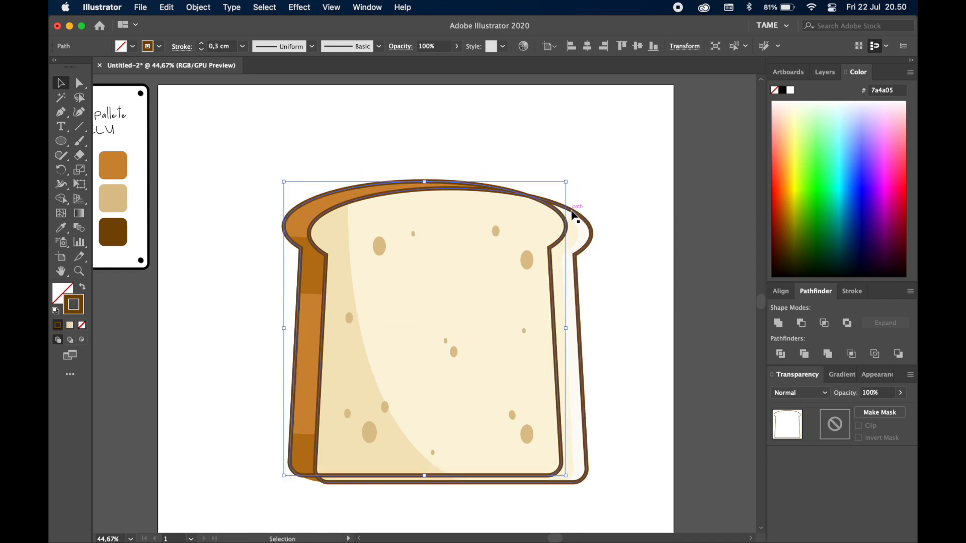
pyautogui.keyDown('shift'); pyautogui.click(295, 218); pyautogui.keyUp('shift')
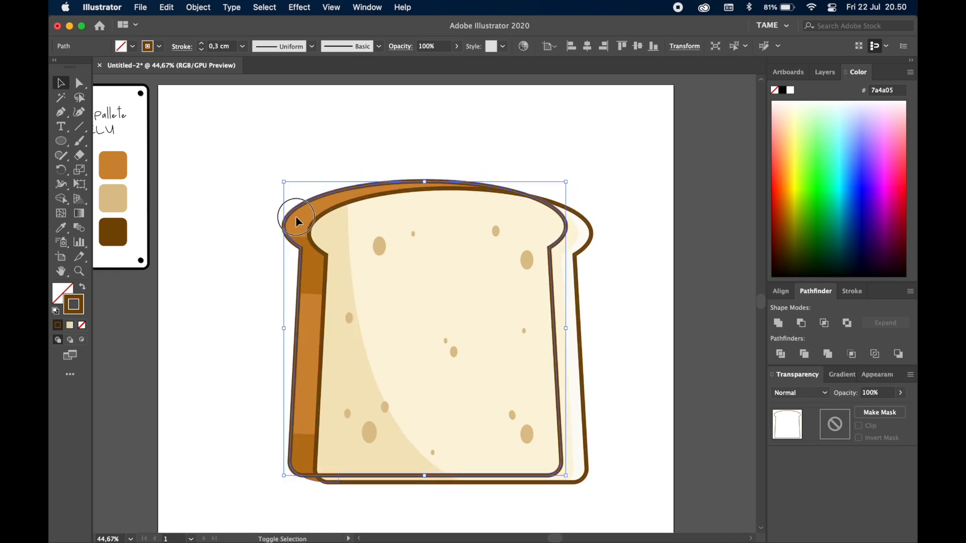
pyautogui.press('shift+super+bracketleft')
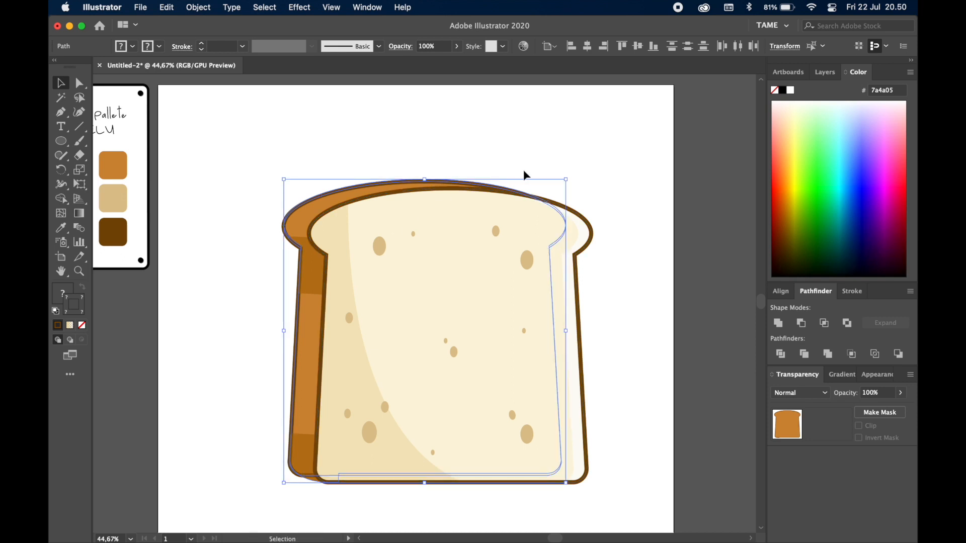
pyautogui.click(567, 171)
pyautogui.scroll(-1, 567, 172)
pyautogui.press('a')
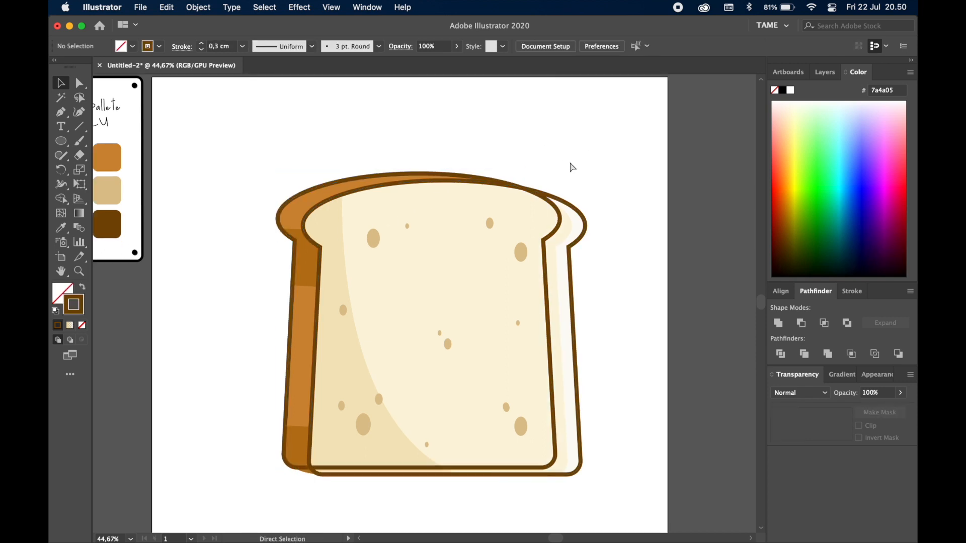
# - Undo the offset outline copy placed over the crust
pyautogui.press('super+z')
pyautogui.click(608, 172)
pyautogui.moveTo(608, 173); pyautogui.dragTo(617, 149)
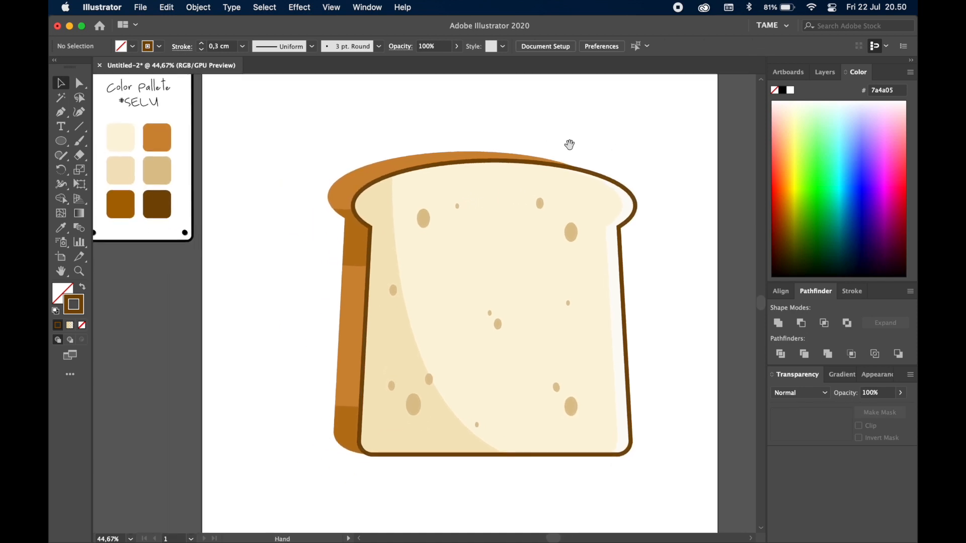
# - Duplicate the orange-brown crust shape in place and bring the copy to the front
pyautogui.click(368, 180)
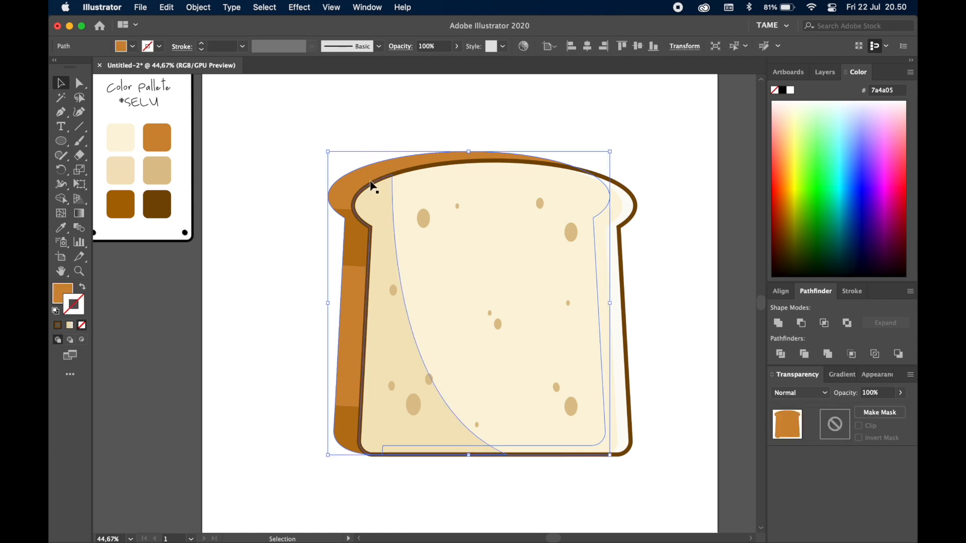
pyautogui.press('a')
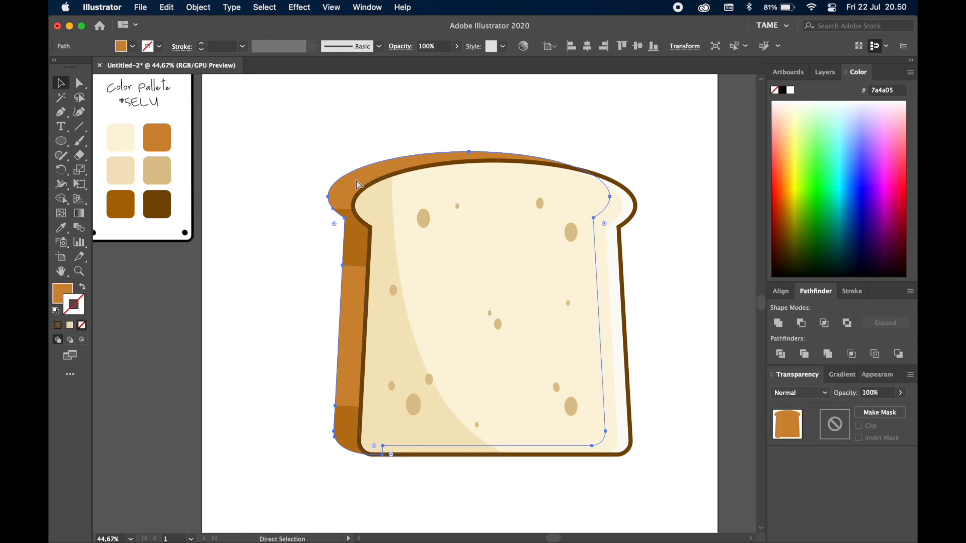
pyautogui.press('shift+super+bracketright')
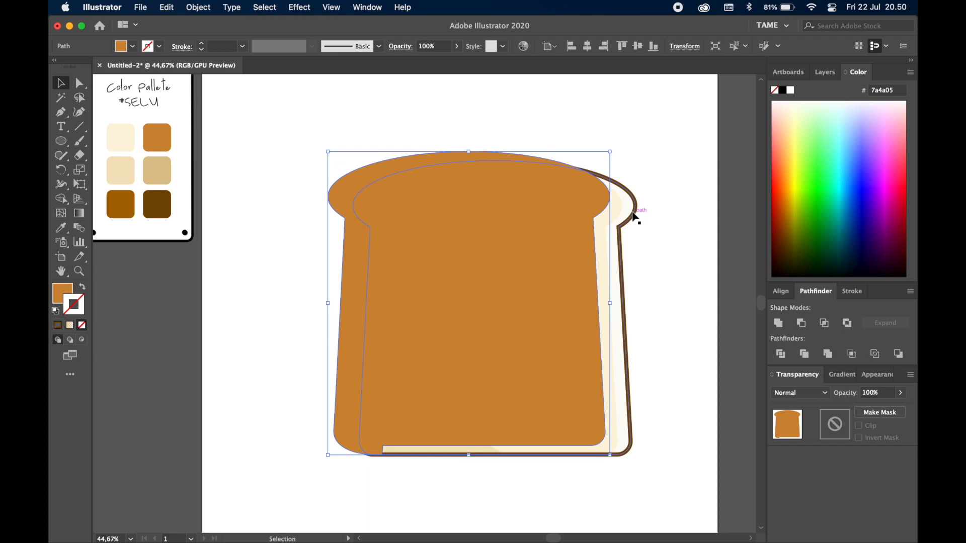
# - Apply the face outline's unfilled 0,3 cm dark brown stroke style to the front crust copy with the Eyedropper and deselect it
pyautogui.click(62, 228)
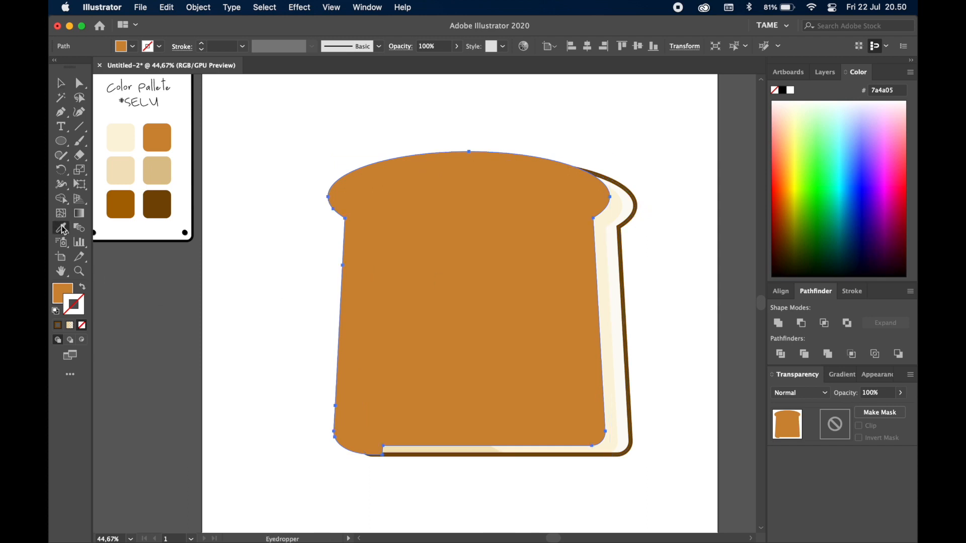
pyautogui.click(633, 212)
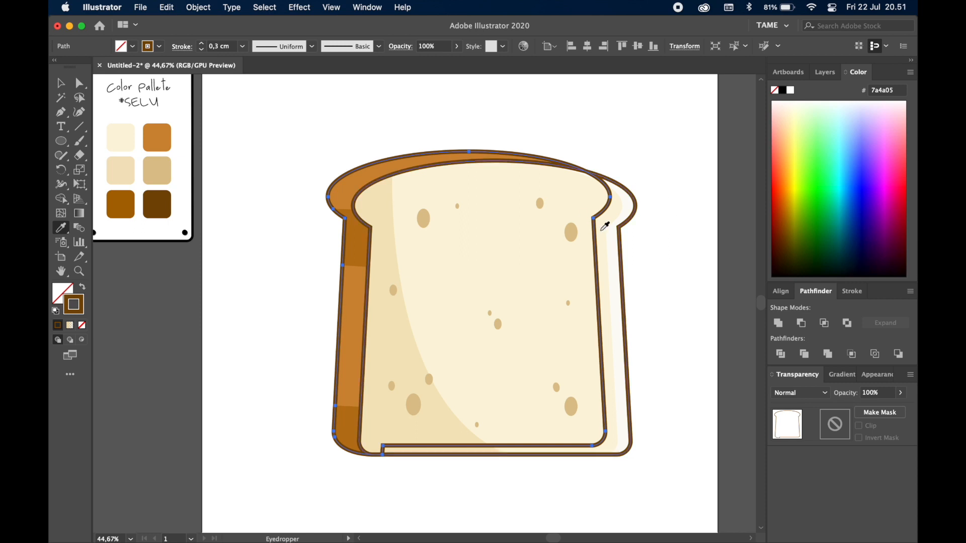
pyautogui.click(60, 83)
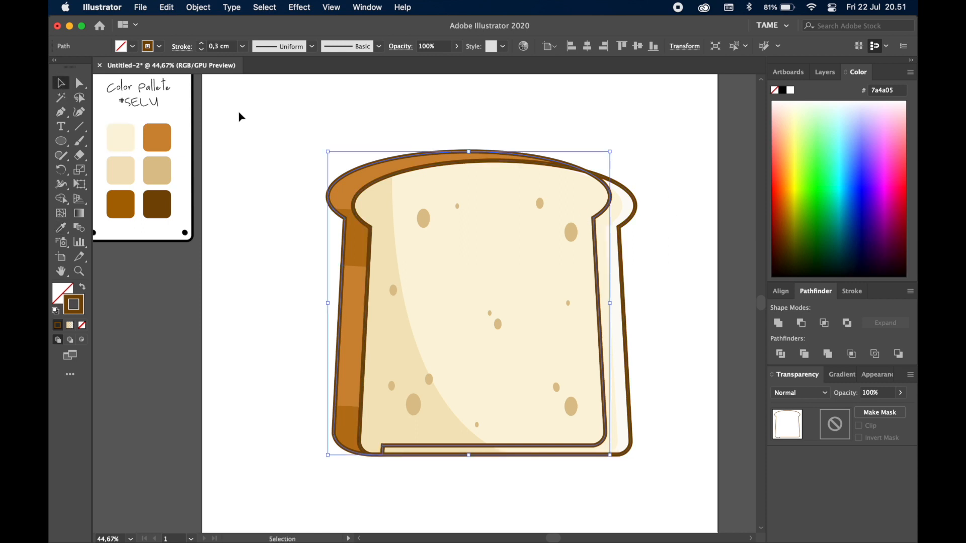
pyautogui.click(672, 224)
# - Try to bring the face outline and the cream face shape to the front of the artwork, and undo it
pyautogui.click(633, 220)
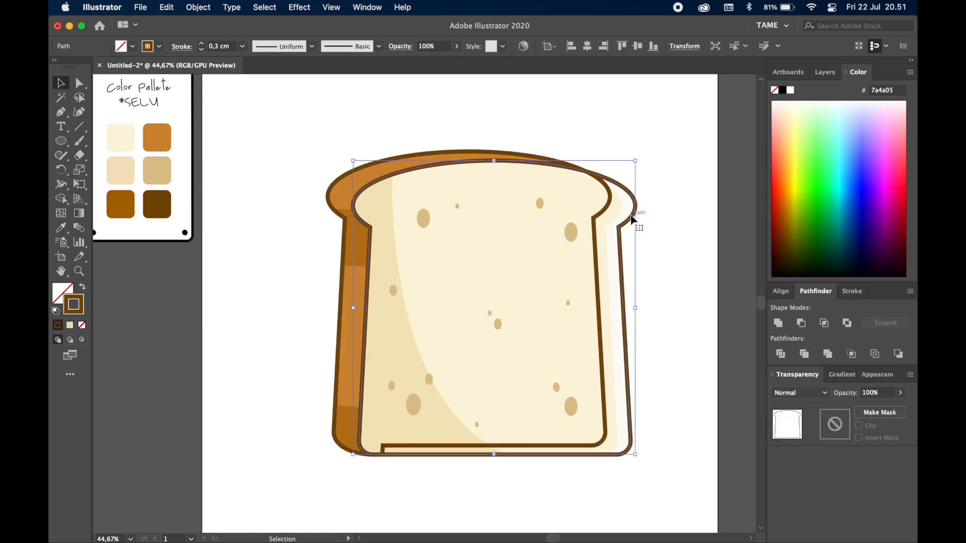
pyautogui.keyDown('shift'); pyautogui.click(505, 237); pyautogui.keyUp('shift')
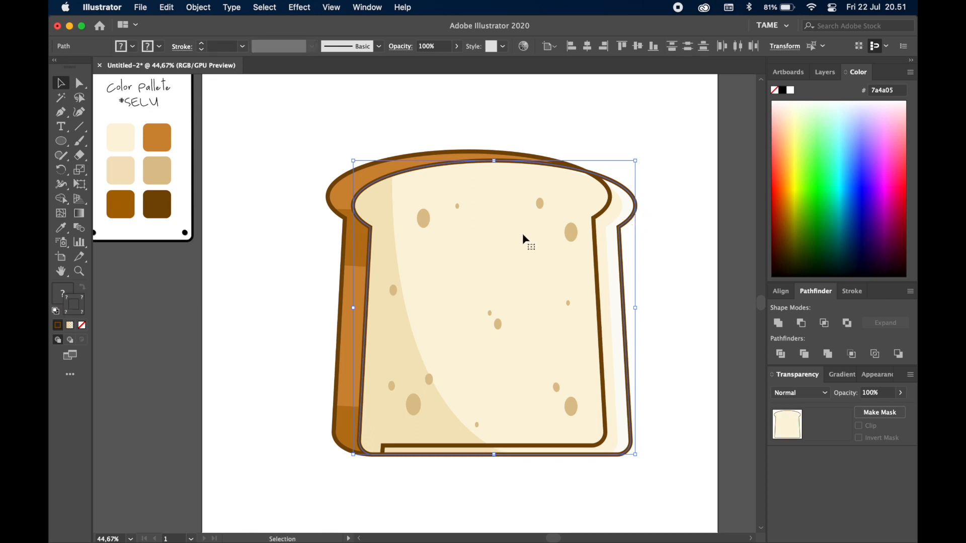
pyautogui.rightClick(472, 254)
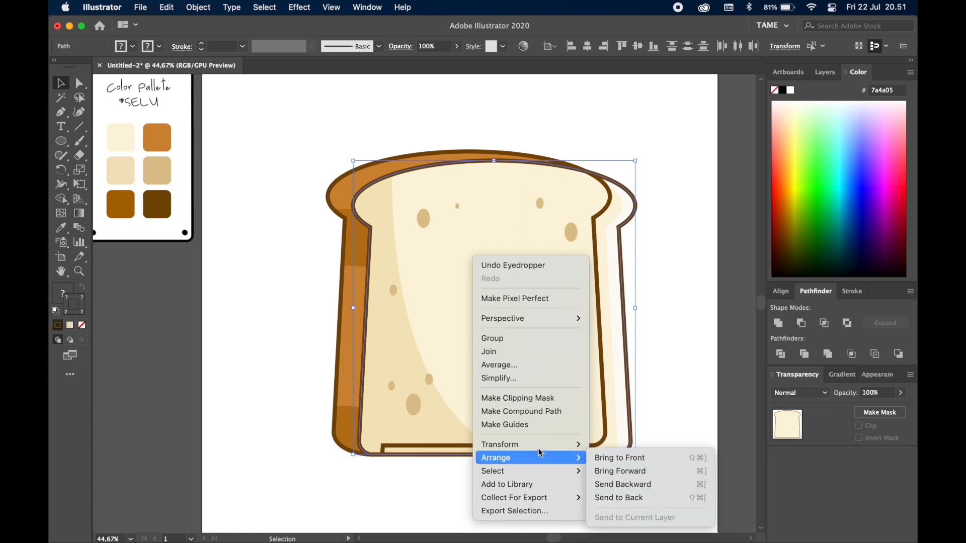
pyautogui.click(596, 458)
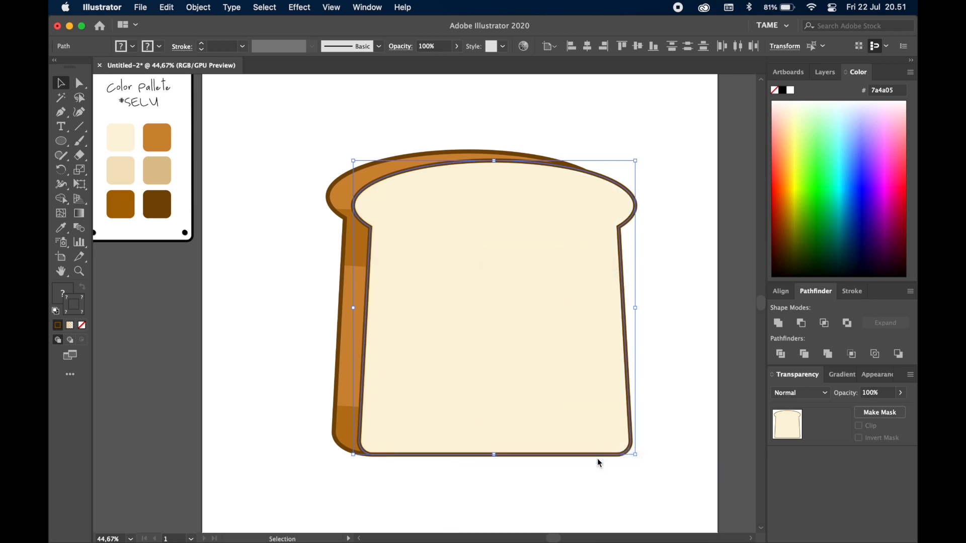
pyautogui.press('a')
pyautogui.press('super+z')
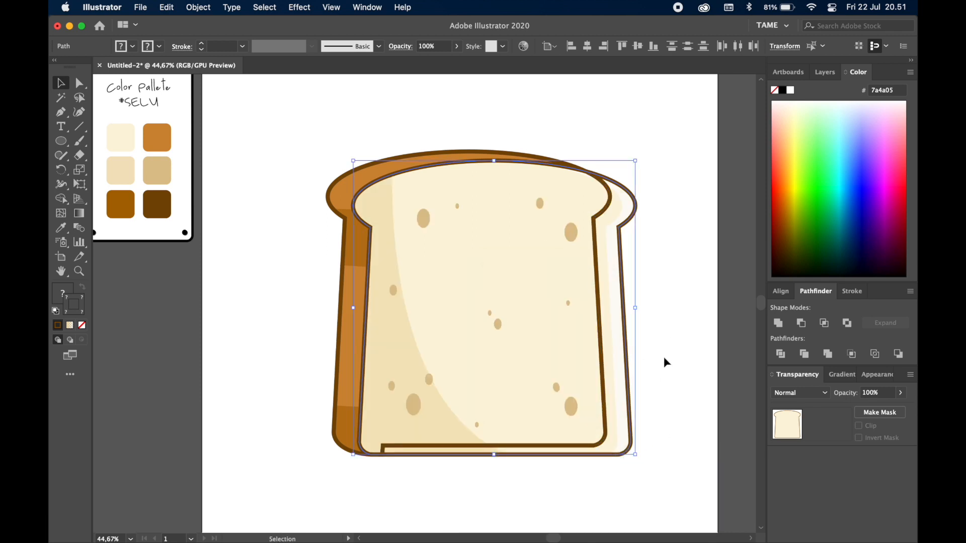
pyautogui.click(662, 357)
pyautogui.moveTo(575, 286); pyautogui.dragTo(559, 284)
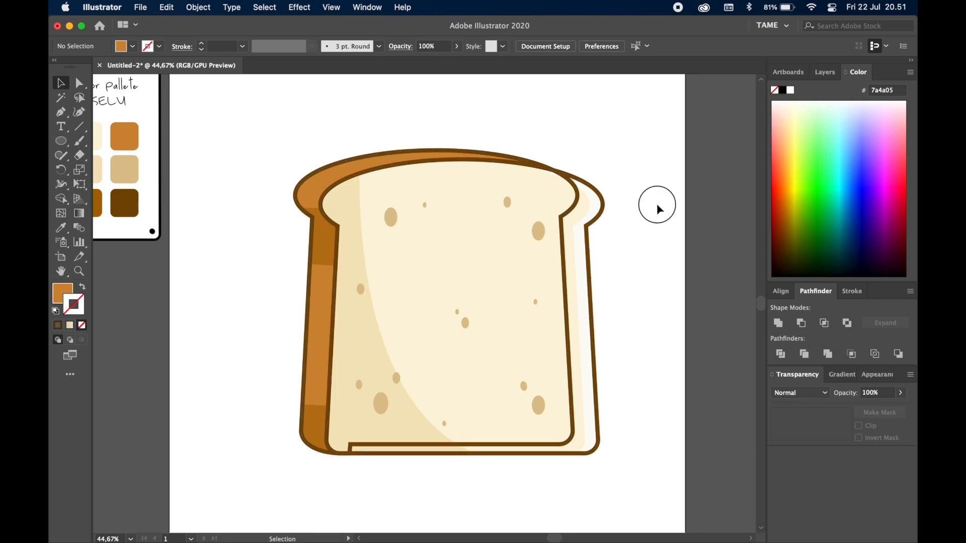
# - Send the crust's dark brown outline and its two darker shading patches to the back
pyautogui.click(318, 189)
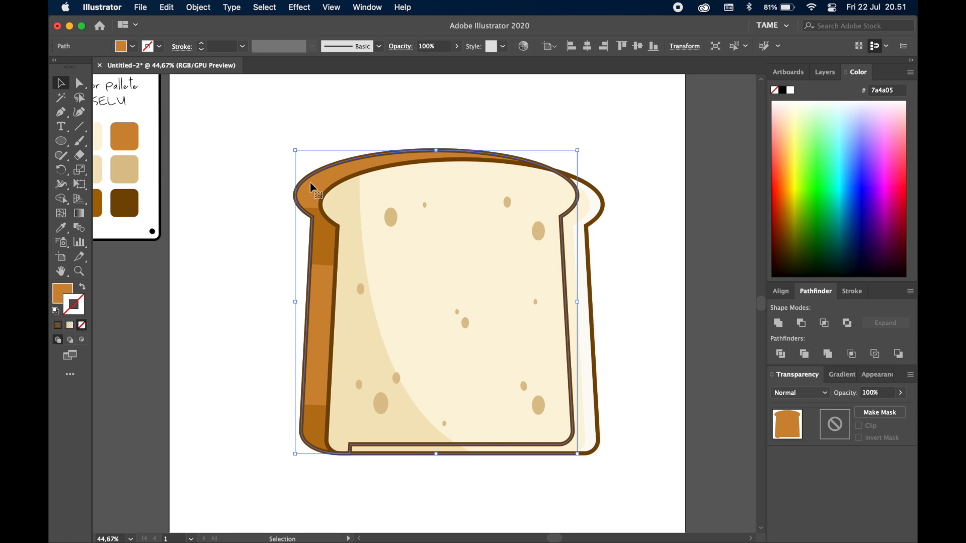
pyautogui.keyDown('shift'); pyautogui.click(327, 251); pyautogui.keyUp('shift')
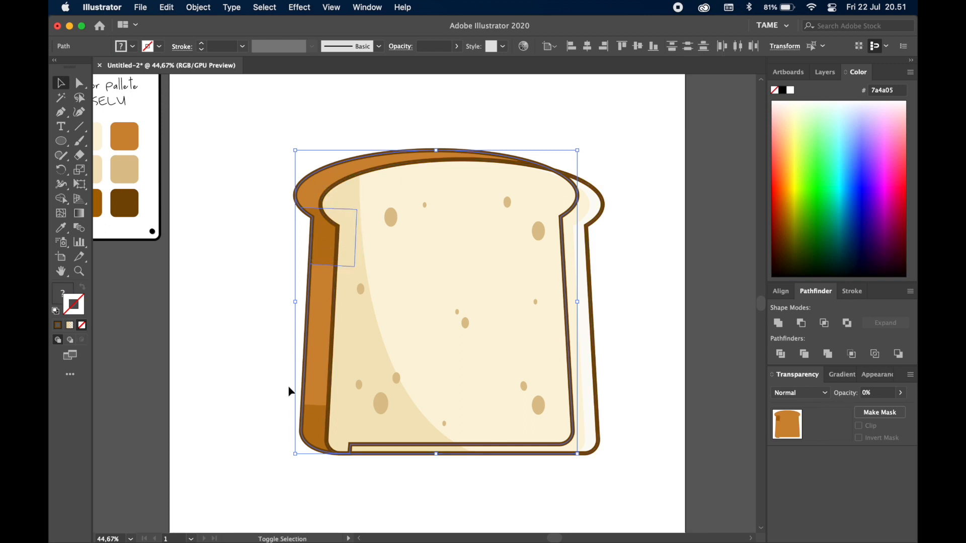
pyautogui.keyDown('shift'); pyautogui.click(316, 418); pyautogui.keyUp('shift')
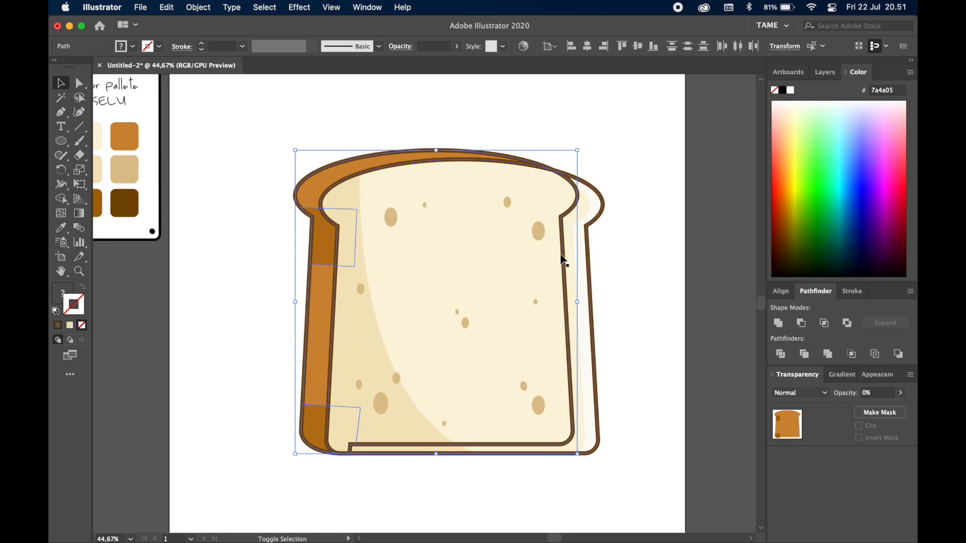
pyautogui.keyDown('shift'); pyautogui.click(564, 252); pyautogui.keyUp('shift')
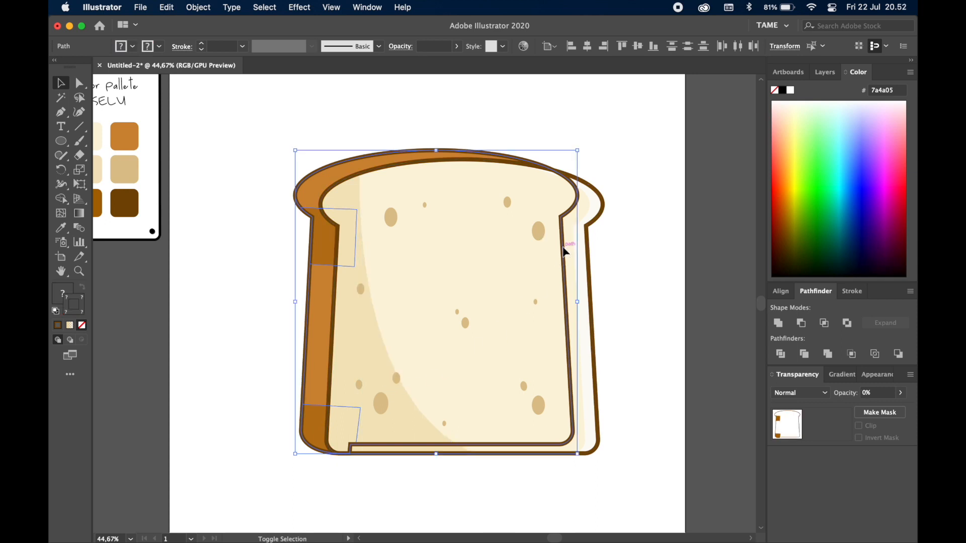
pyautogui.rightClick(564, 251)
pyautogui.moveTo(650, 456)
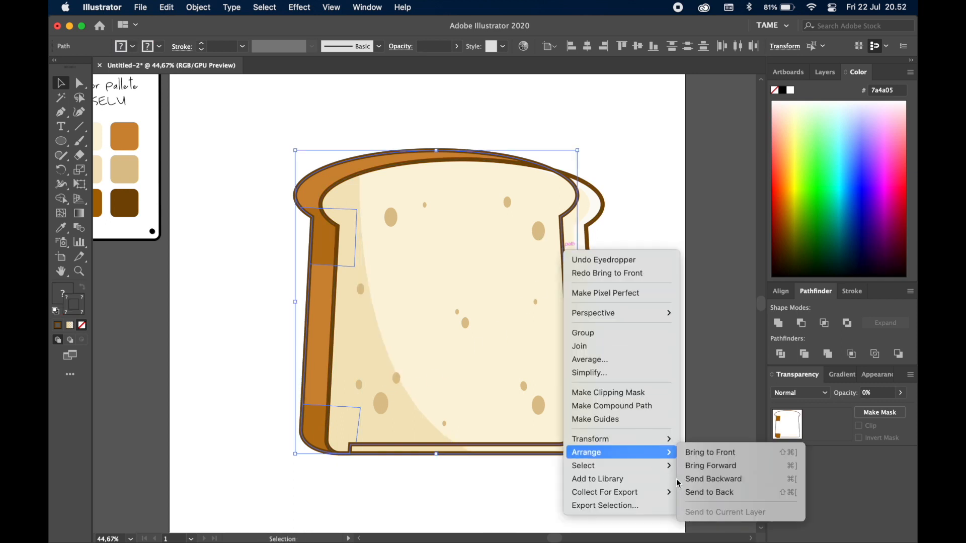
pyautogui.click(691, 491)
pyautogui.click(631, 374)
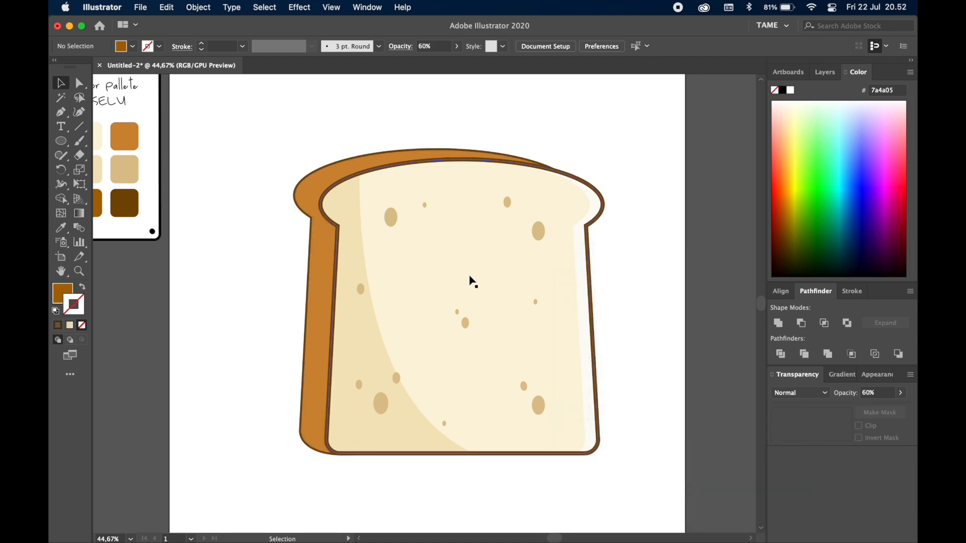
# - Send the orange-brown crust shape to the back, behind its shading patches and outline, and deselect it
pyautogui.click(318, 186)
pyautogui.rightClick(320, 186)
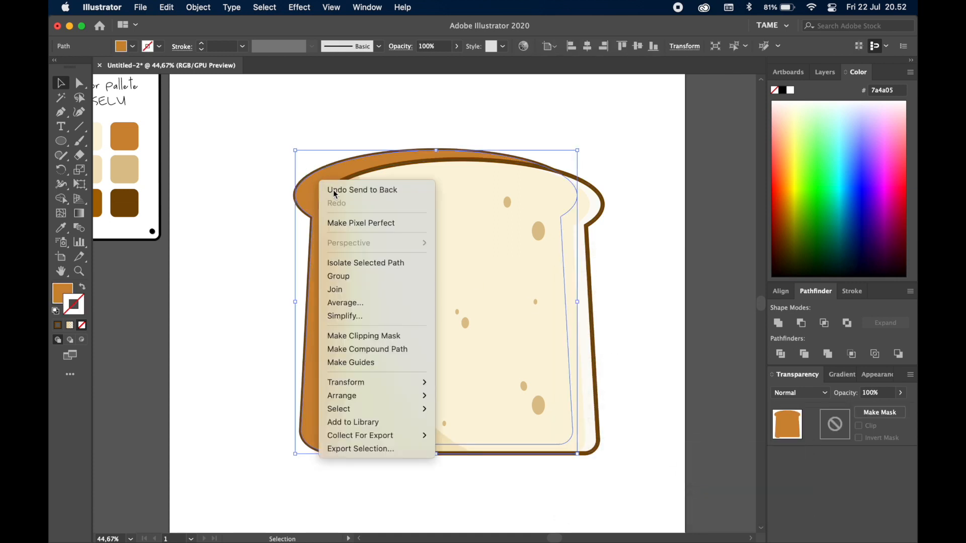
pyautogui.moveTo(363, 395)
pyautogui.click(472, 435)
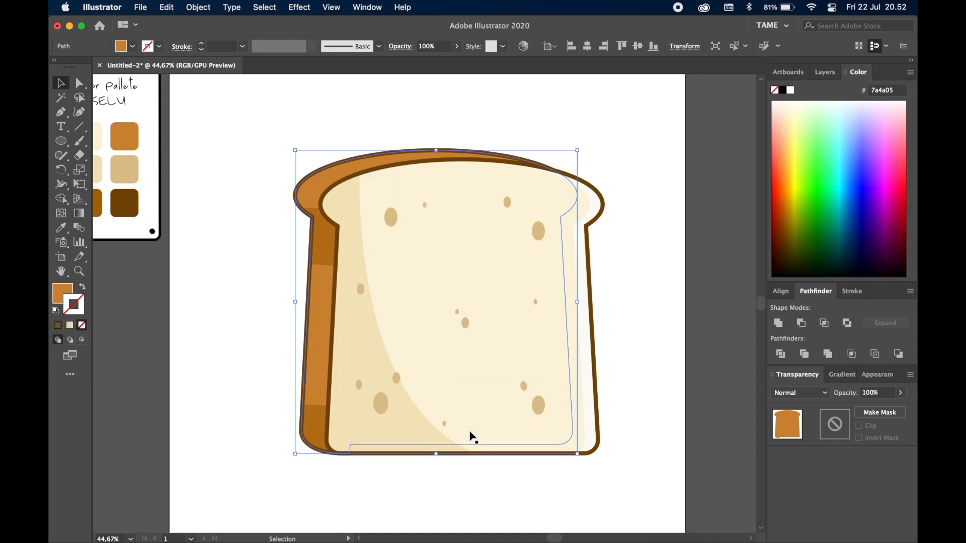
pyautogui.click(629, 287)
pyautogui.moveTo(630, 287); pyautogui.dragTo(611, 276)
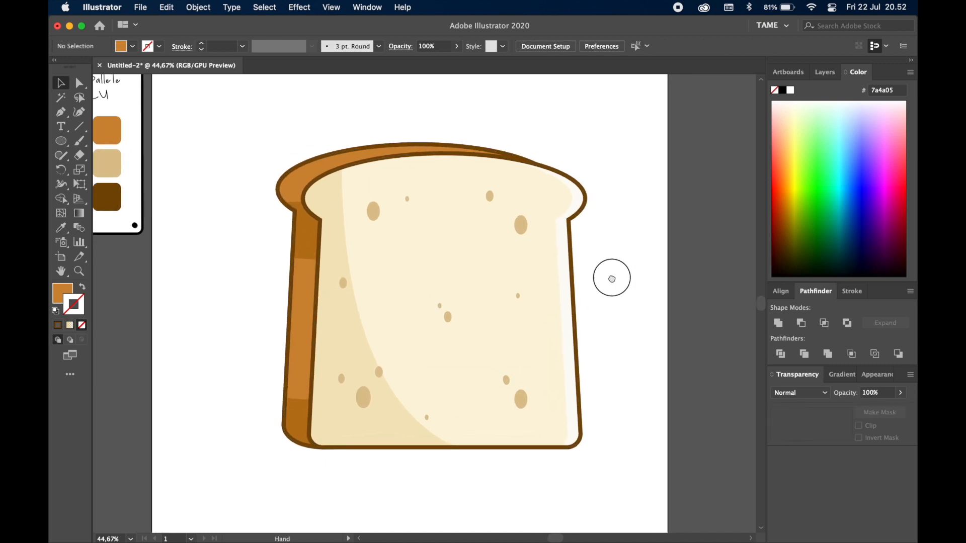
# - Select all parts of the bread slice, combine them into one group, and leave the group in its original place
pyautogui.moveTo(607, 221); pyautogui.dragTo(567, 220)
pyautogui.scroll(-3, 596, 221)
pyautogui.moveTo(571, 384); pyautogui.dragTo(307, 126)
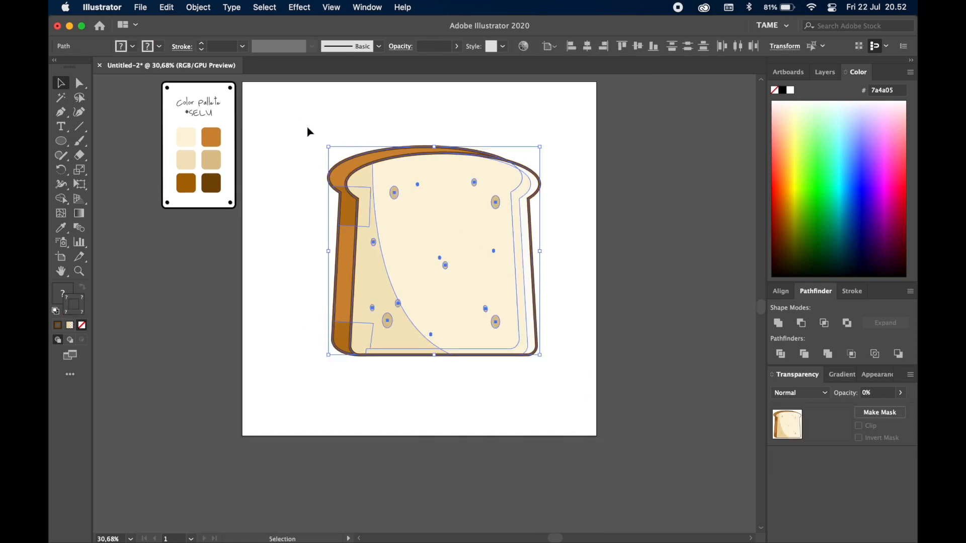
pyautogui.press('a')
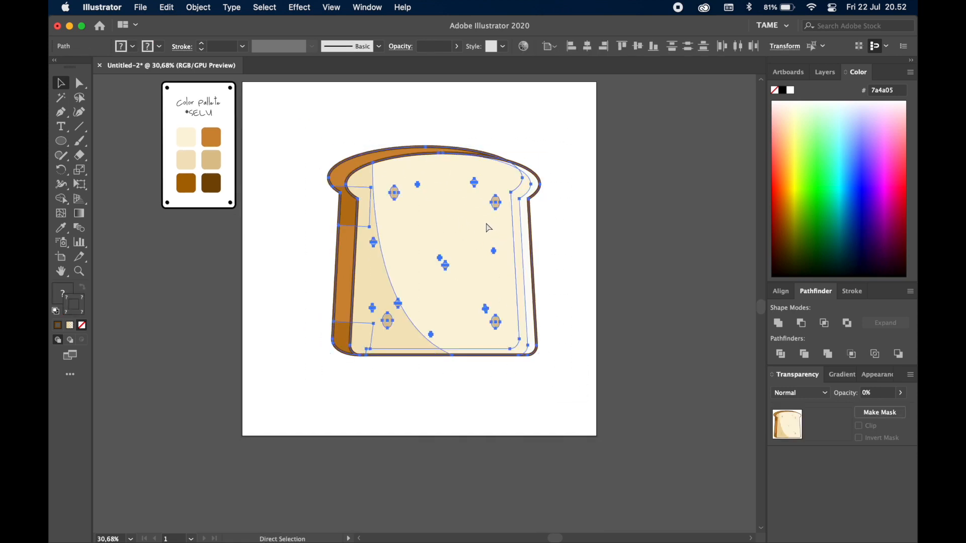
pyautogui.press('v')
pyautogui.click(556, 231)
pyautogui.moveTo(508, 230); pyautogui.dragTo(568, 224)
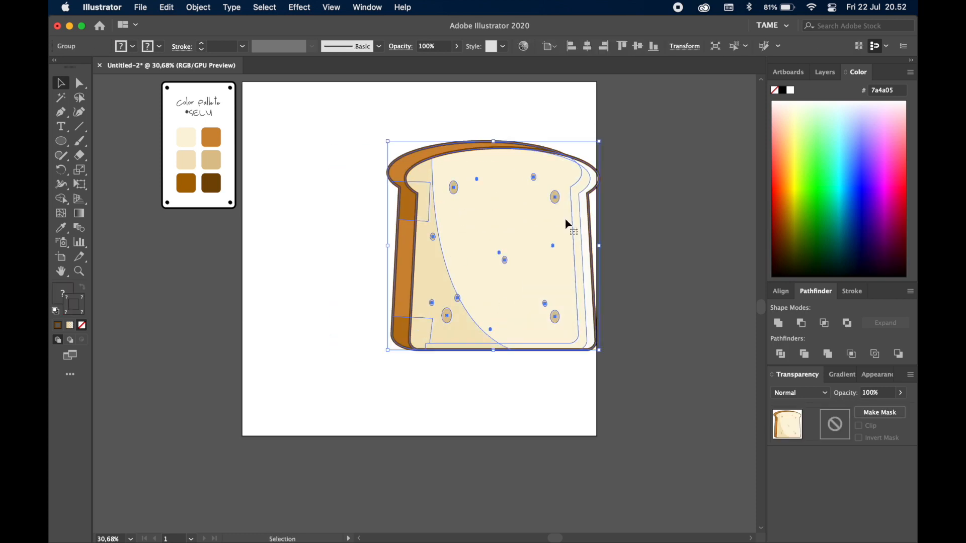
pyautogui.press('super+z')
pyautogui.click(631, 228)
# - Scale the bread group down to about two thirds of its size and position it in the artboard's upper-left area
pyautogui.press('space')
pyautogui.moveTo(504, 235); pyautogui.dragTo(407, 270)
pyautogui.moveTo(475, 370); pyautogui.dragTo(408, 304)
pyautogui.hscroll(-2, 496, 262)
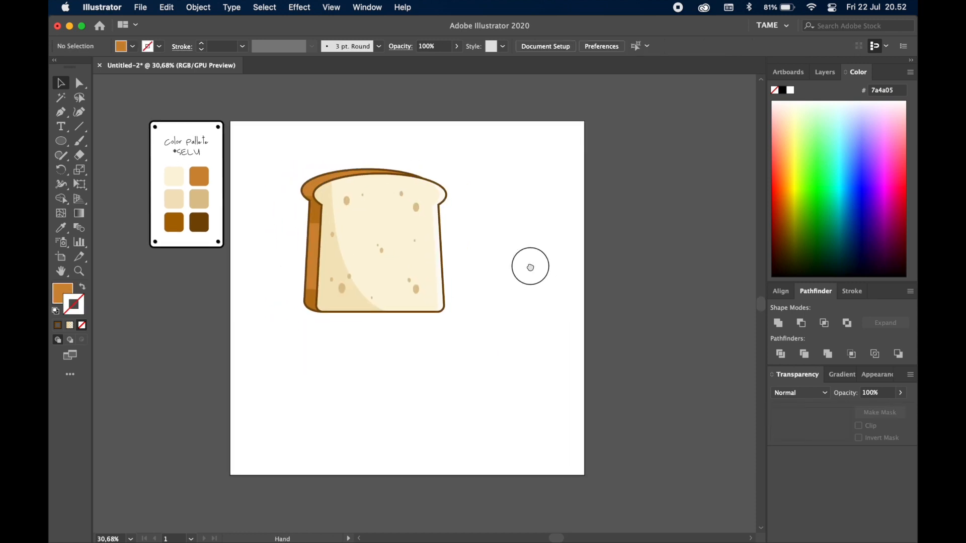
pyautogui.click(396, 256)
pyautogui.moveTo(400, 260); pyautogui.dragTo(385, 249)
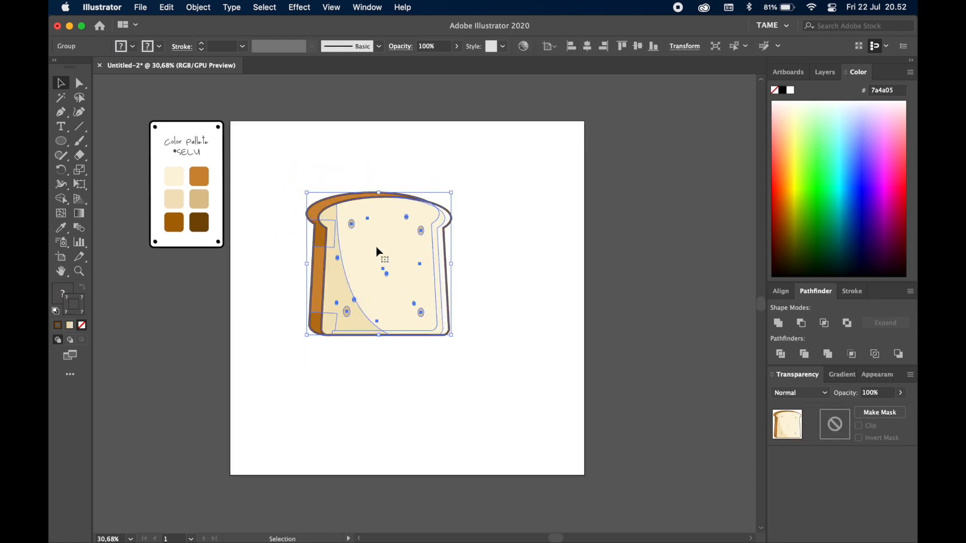
# - Duplicate the bread slice, place the copy to the lower right overlapping the original, and rotate it slightly clockwise
pyautogui.press('a')
pyautogui.press('super+v')
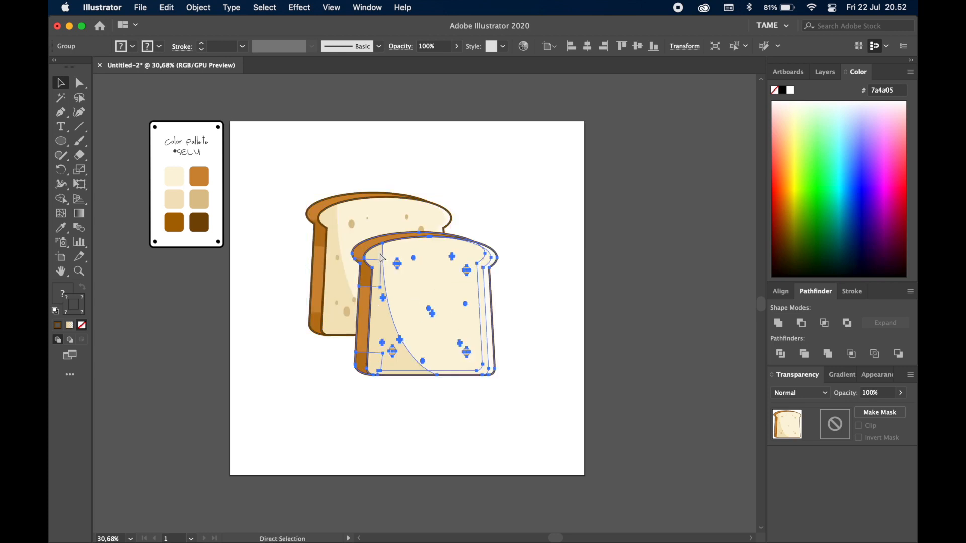
pyautogui.moveTo(416, 279); pyautogui.dragTo(449, 273)
pyautogui.moveTo(535, 223); pyautogui.dragTo(556, 231)
pyautogui.click(527, 194)
# - Rotate the original bread slice slightly counter-clockwise and deselect it
pyautogui.click(397, 205)
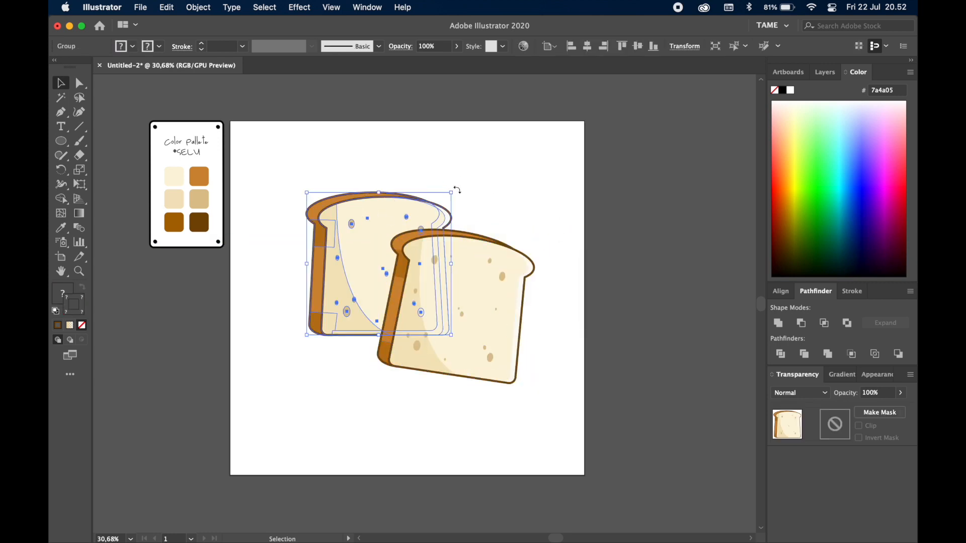
pyautogui.moveTo(456, 189); pyautogui.dragTo(439, 176)
pyautogui.click(468, 200)
# - Add a third slice copy at the lower left in front of the others and rotate it counter-clockwise
pyautogui.moveTo(472, 278); pyautogui.dragTo(434, 318)
pyautogui.moveTo(509, 275); pyautogui.dragTo(457, 252)
pyautogui.click(571, 255)
pyautogui.moveTo(405, 331); pyautogui.dragTo(375, 334)
pyautogui.click(581, 228)
# - Adjust the rotation and position of the back slice and shift the right slice to spread the three slices apart
pyautogui.moveTo(508, 280); pyautogui.dragTo(523, 285)
pyautogui.click(505, 216)
pyautogui.click(394, 198)
pyautogui.moveTo(469, 186); pyautogui.dragTo(482, 188)
pyautogui.moveTo(371, 206); pyautogui.dragTo(359, 205)
pyautogui.click(502, 184)
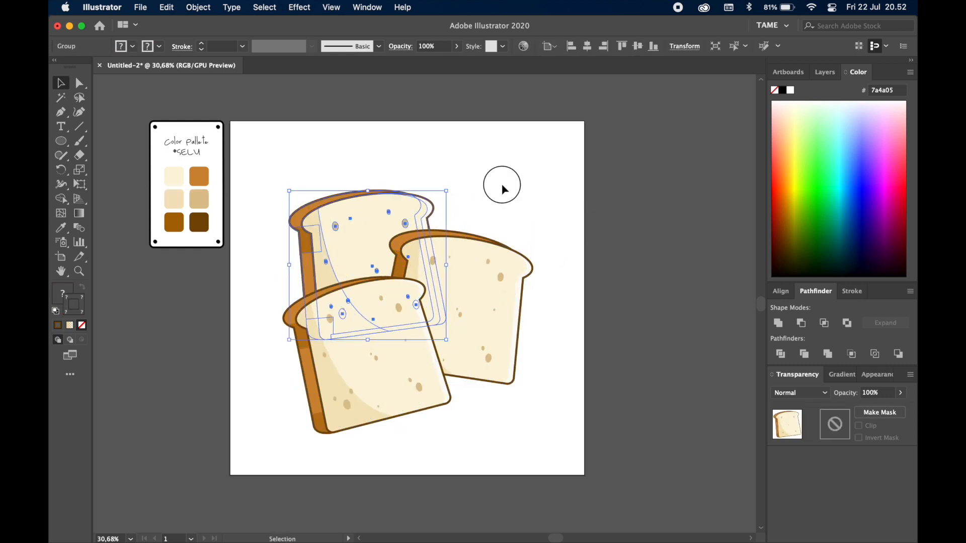
pyautogui.moveTo(505, 202); pyautogui.dragTo(496, 174)
pyautogui.moveTo(480, 248); pyautogui.dragTo(493, 245)
pyautogui.click(553, 193)
pyautogui.moveTo(554, 192); pyautogui.dragTo(574, 193)
# - Move all three bread slices together up and to the right on the artboard
pyautogui.moveTo(586, 400); pyautogui.dragTo(364, 188)
pyautogui.moveTo(451, 272); pyautogui.dragTo(484, 251)
pyautogui.click(565, 172)
pyautogui.scroll(2, 528, 252)
pyautogui.click(424, 330)
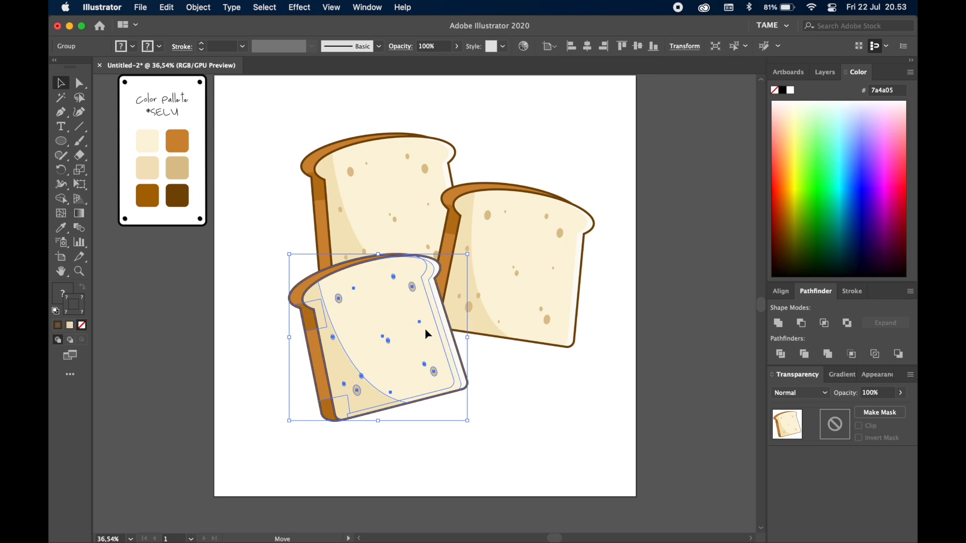
pyautogui.click(524, 366)
pyautogui.moveTo(526, 361); pyautogui.dragTo(518, 369)
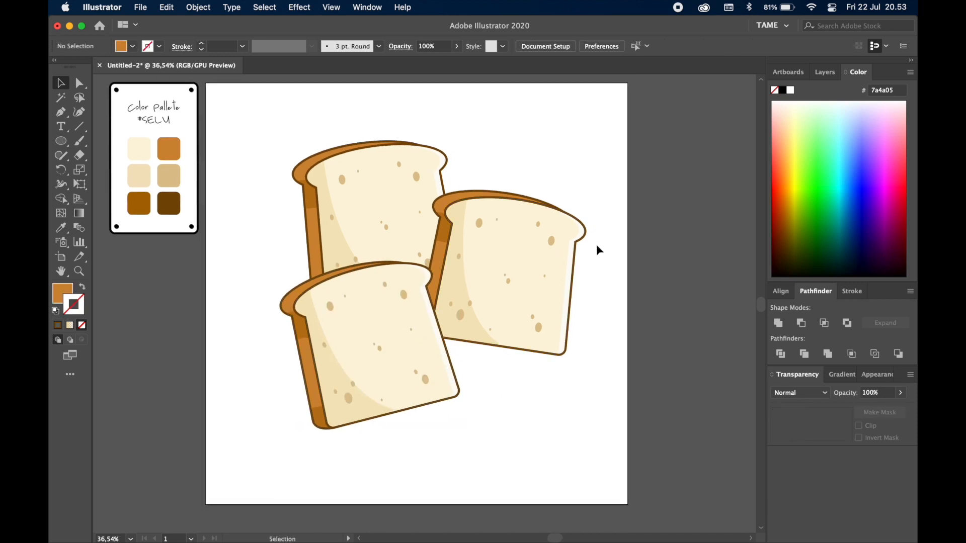
pyautogui.scroll(1, 599, 250)
pyautogui.moveTo(665, 237); pyautogui.dragTo(669, 237)
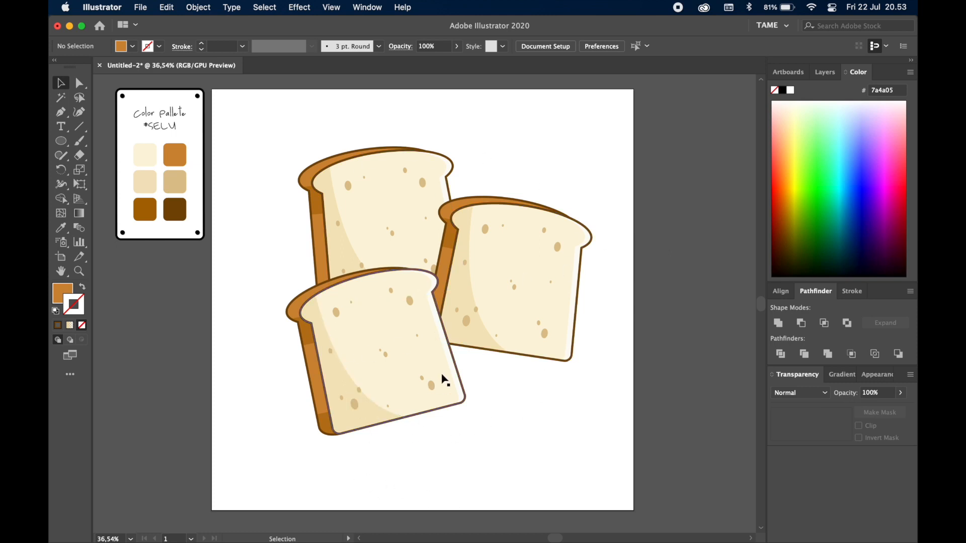
# - Draw a background rectangle covering the whole artboard and send it to the back behind the bread slices
pyautogui.click(61, 142)
pyautogui.click(75, 141)
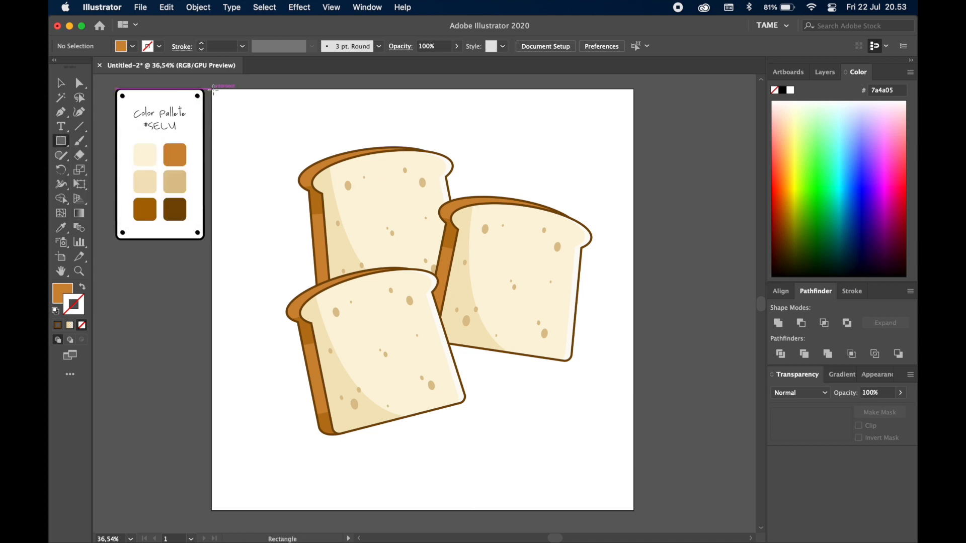
pyautogui.moveTo(211, 90); pyautogui.dragTo(637, 511)
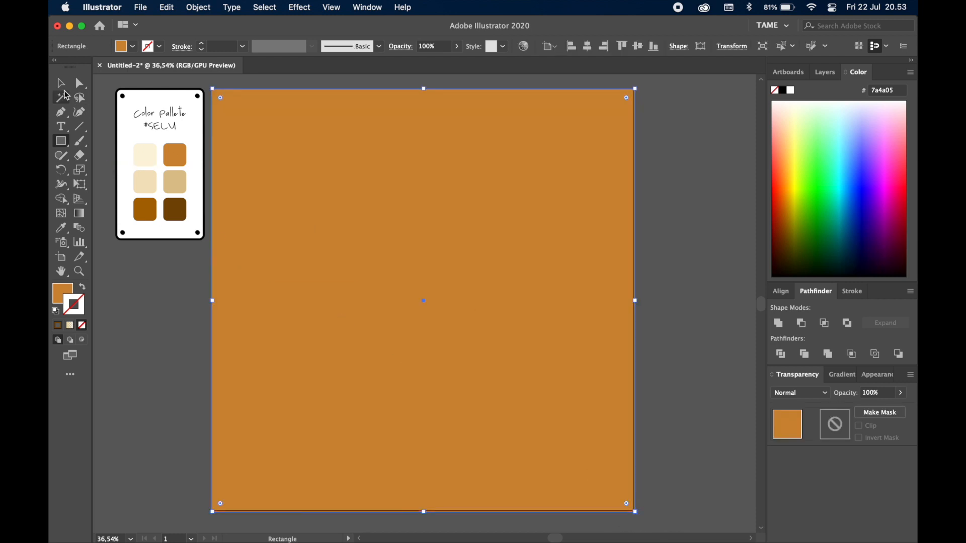
pyautogui.click(60, 83)
pyautogui.rightClick(403, 176)
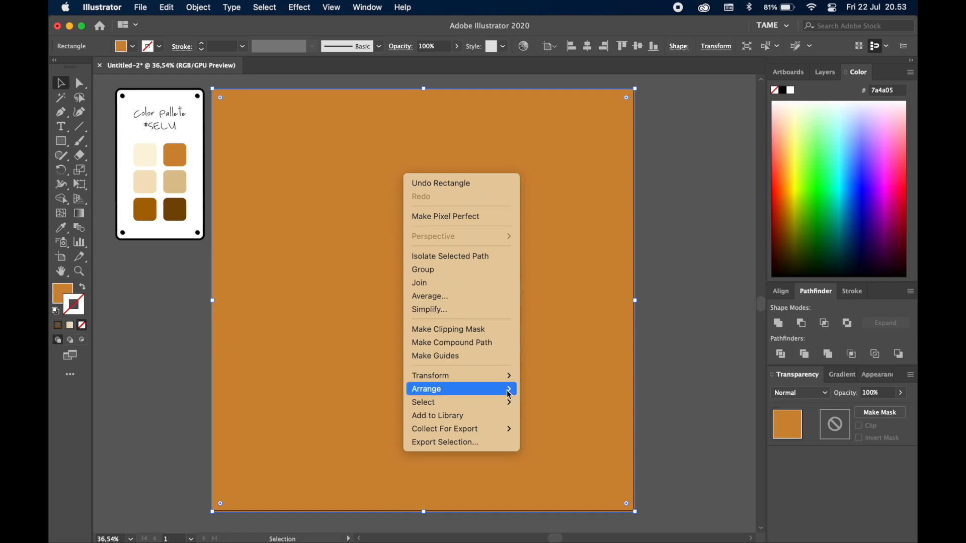
pyautogui.moveTo(509, 394)
pyautogui.click(557, 429)
pyautogui.click(668, 329)
# - Fill the background rectangle with the palette's tan swatch using the Eyedropper
pyautogui.click(583, 187)
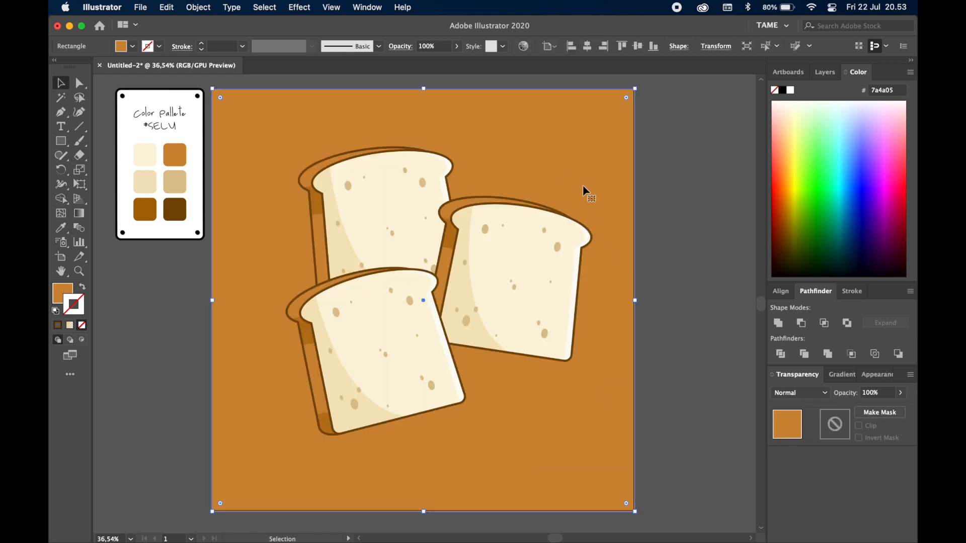
pyautogui.click(61, 227)
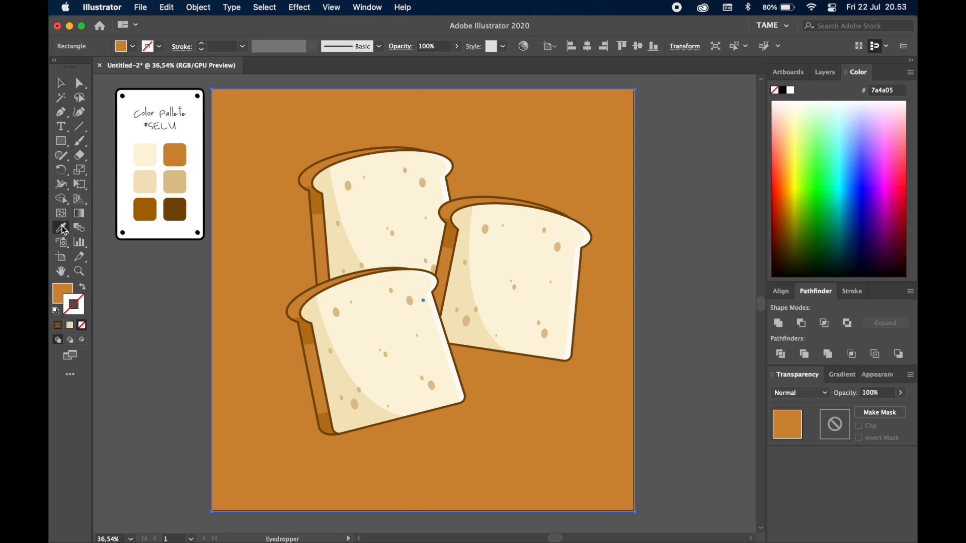
pyautogui.click(171, 172)
pyautogui.click(61, 82)
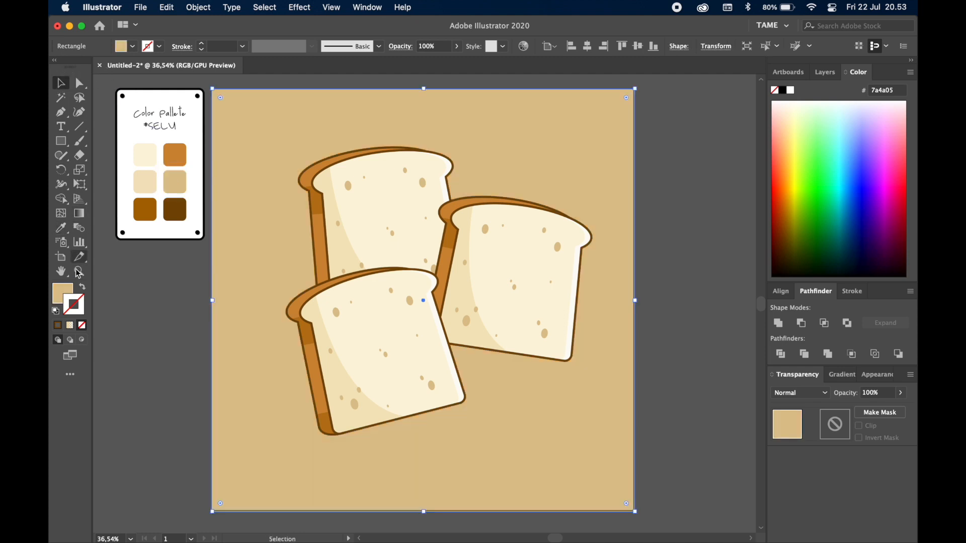
# - Change the background rectangle's fill to the lighter tan e5c998 and deselect it
pyautogui.doubleClick(67, 290)
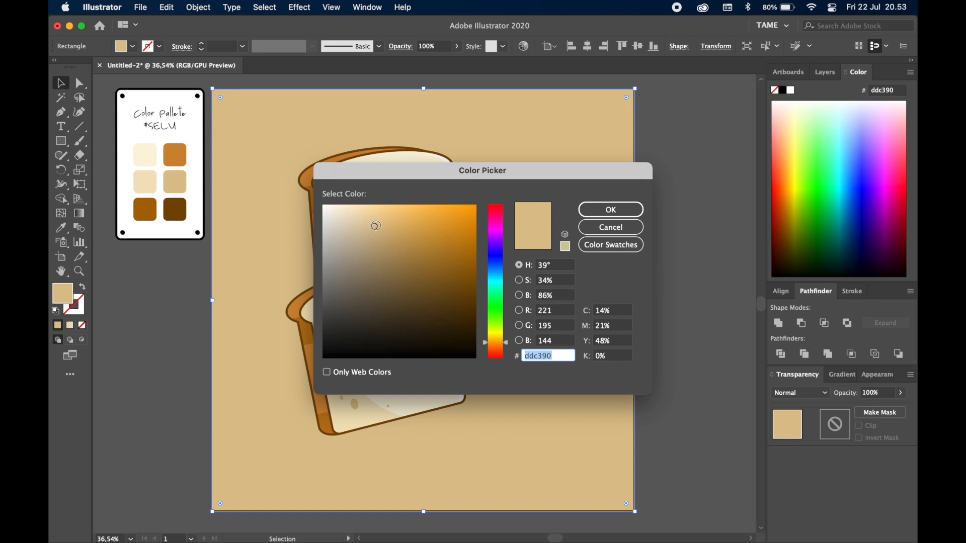
pyautogui.click(376, 220)
pyautogui.click(597, 212)
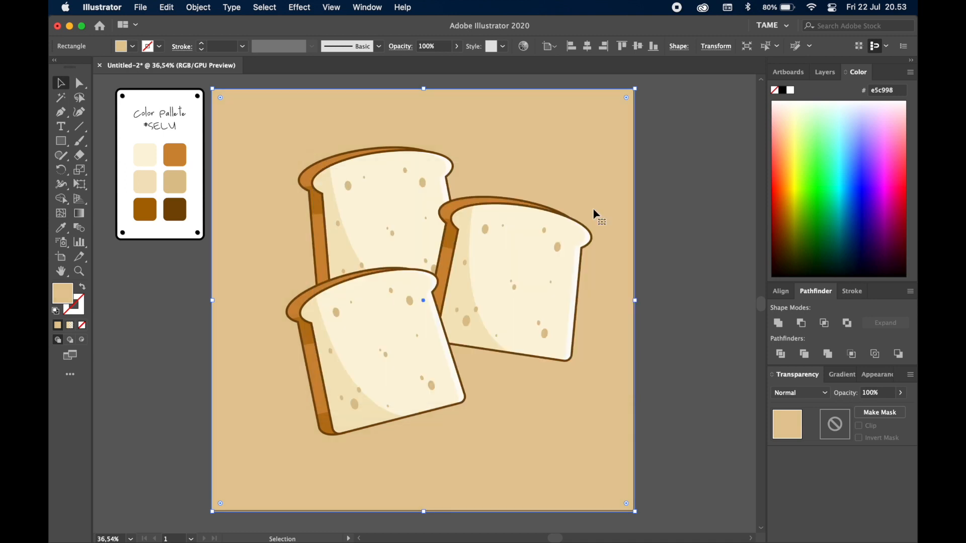
pyautogui.click(123, 276)
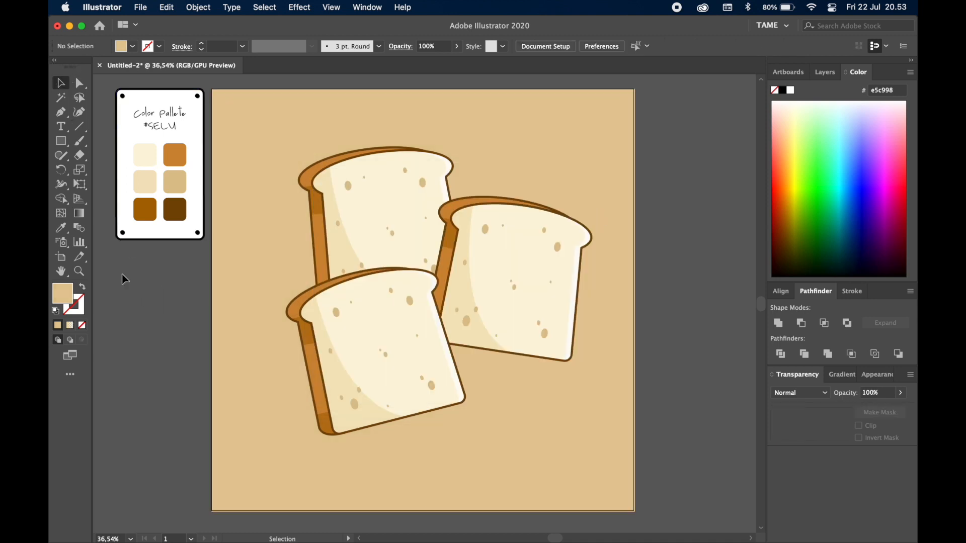
pyautogui.click(61, 141)
pyautogui.click(126, 155)
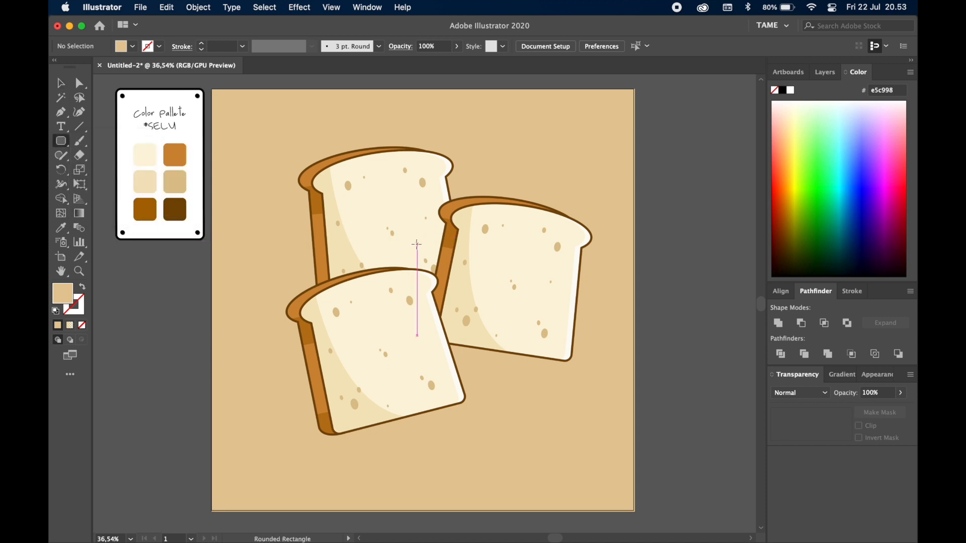
pyautogui.moveTo(301, 137); pyautogui.dragTo(556, 334)
pyautogui.press('super+z')
# - Draw a large circle with the Ellipse tool centred roughly over the three bread slices
pyautogui.click(61, 142)
pyautogui.click(108, 170)
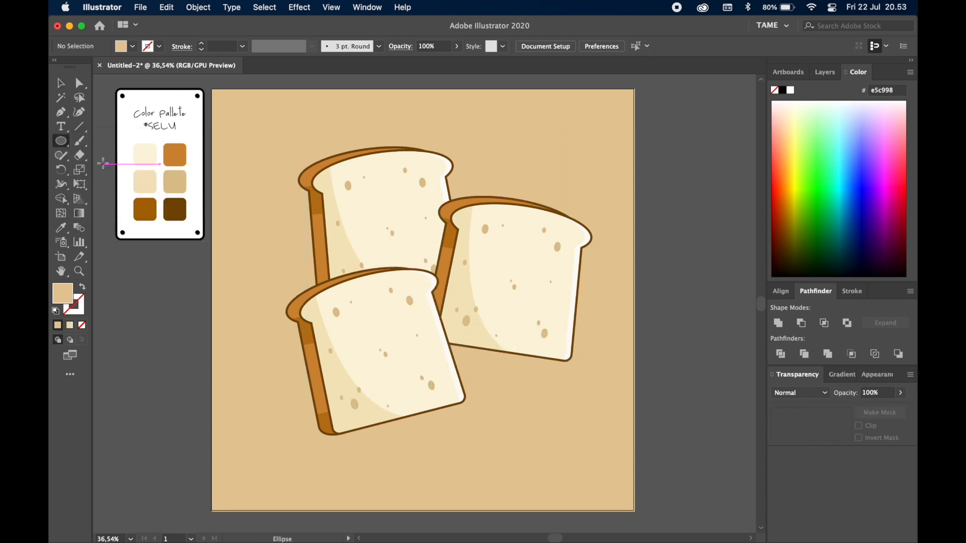
pyautogui.moveTo(435, 269); pyautogui.dragTo(572, 405)
# - Send the circle and the background rectangle together to the back, behind the bread slices
pyautogui.click(61, 83)
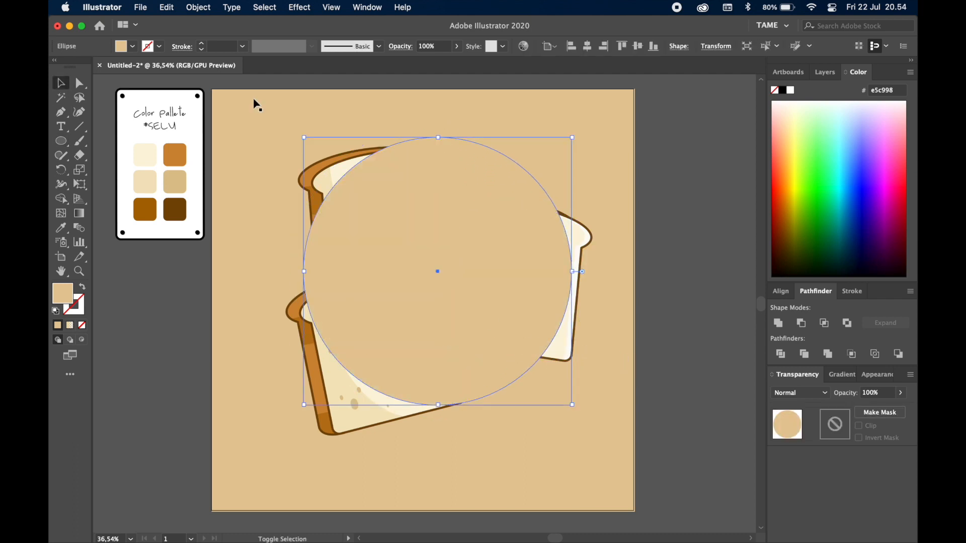
pyautogui.keyDown('shift'); pyautogui.click(254, 102); pyautogui.keyUp('shift')
pyautogui.rightClick(337, 110)
pyautogui.moveTo(410, 316)
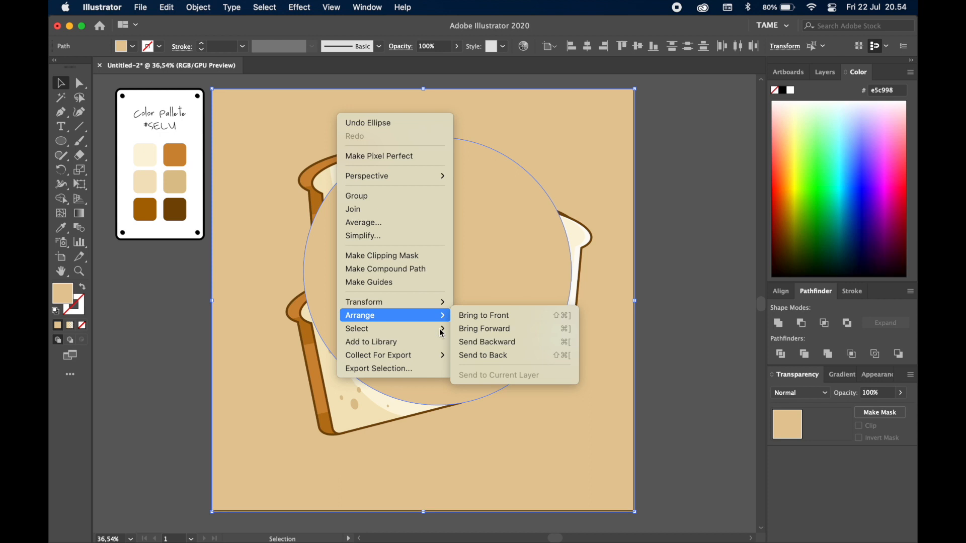
pyautogui.click(478, 354)
pyautogui.click(586, 162)
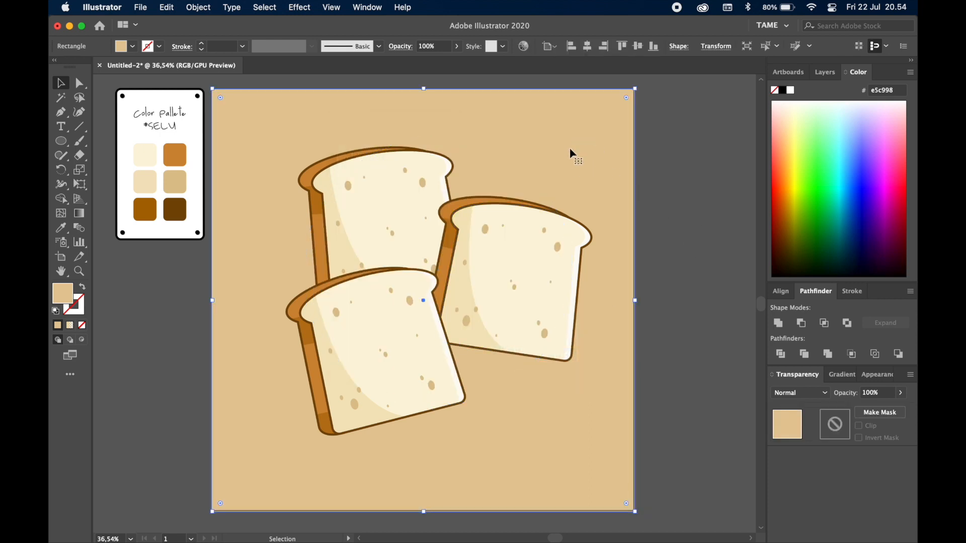
# - Centre the circle horizontally and vertically on the artboard
pyautogui.click(498, 161)
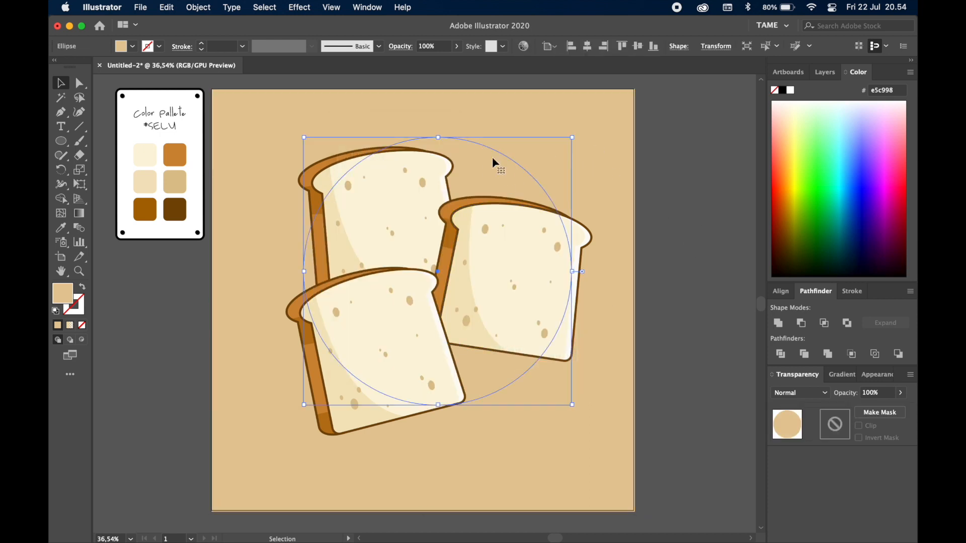
pyautogui.click(781, 290)
pyautogui.click(799, 323)
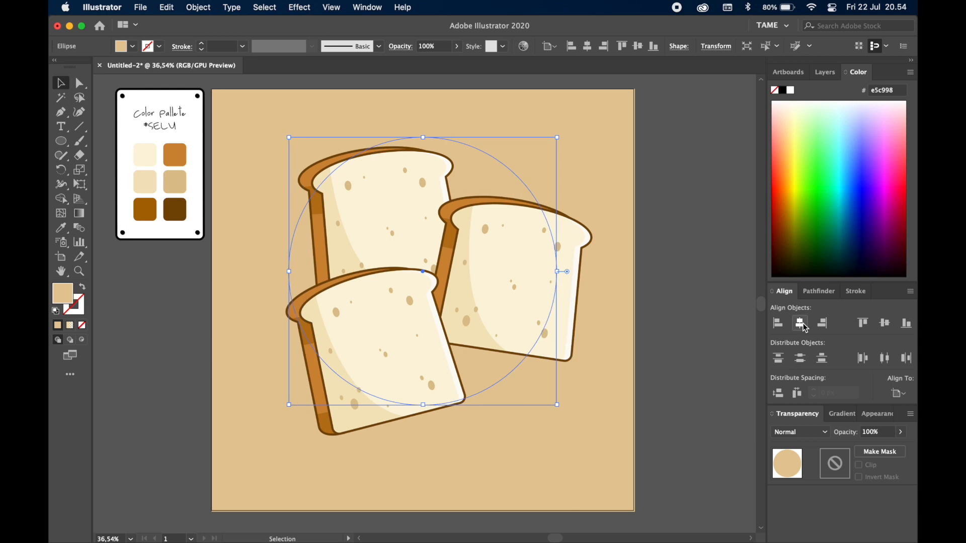
pyautogui.click(885, 327)
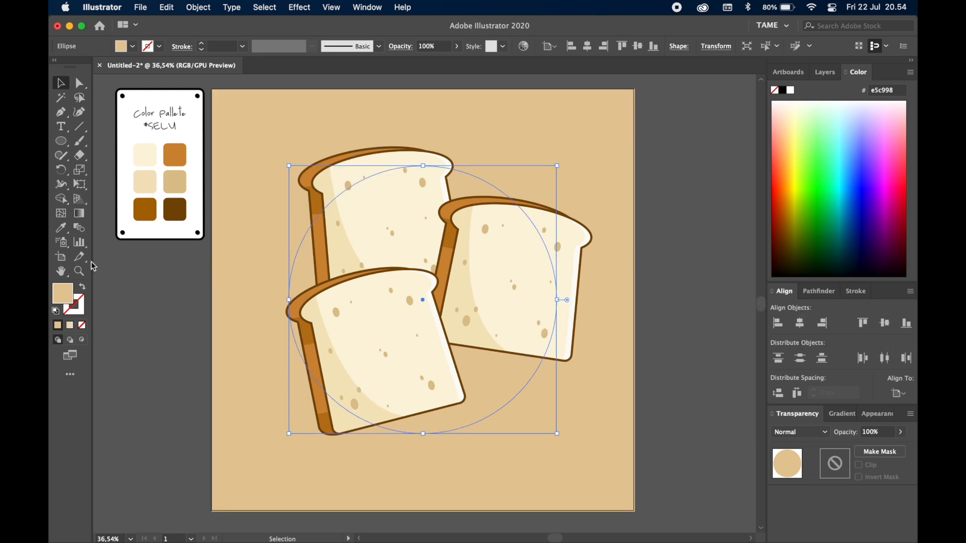
# - Lighten the circle's fill to the pale tan f7e1c1 and deselect it
pyautogui.doubleClick(69, 294)
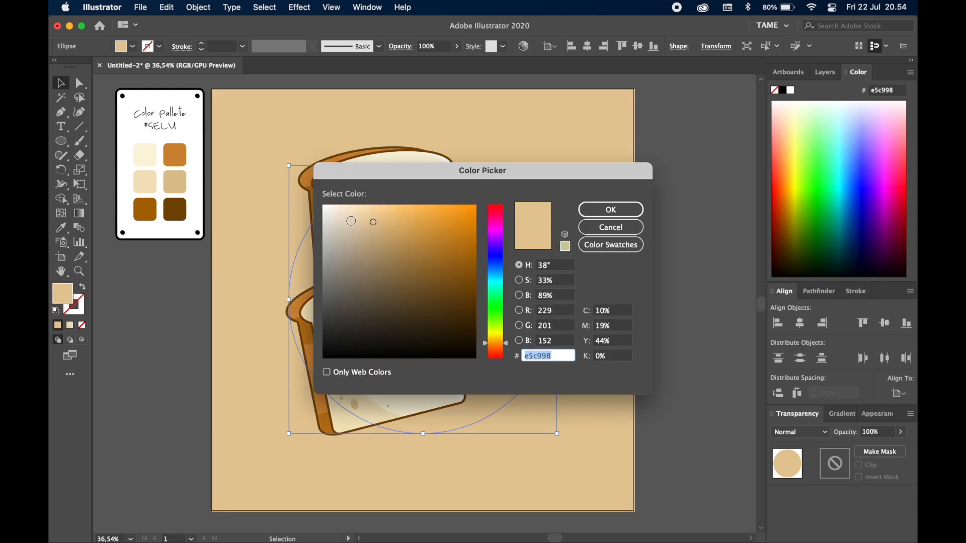
pyautogui.click(361, 215)
pyautogui.click(611, 209)
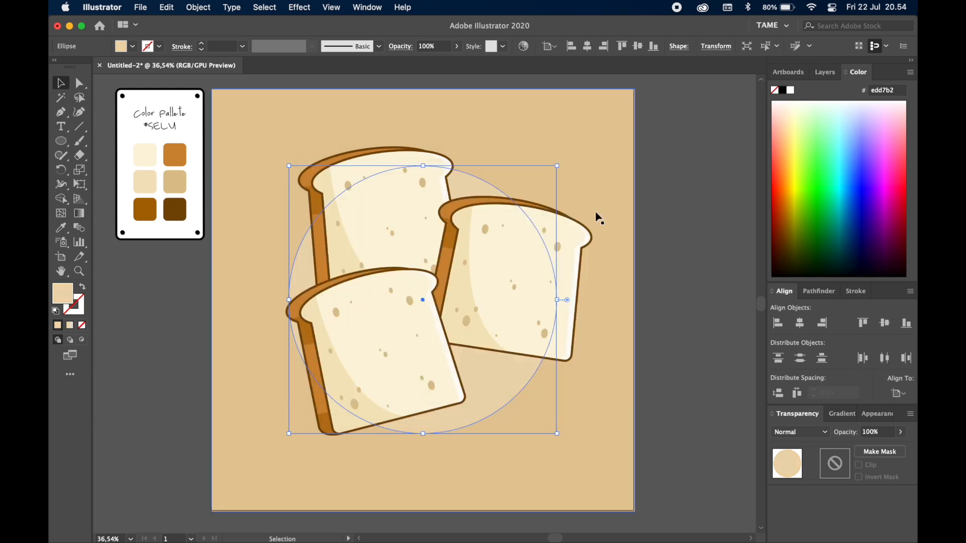
pyautogui.doubleClick(55, 295)
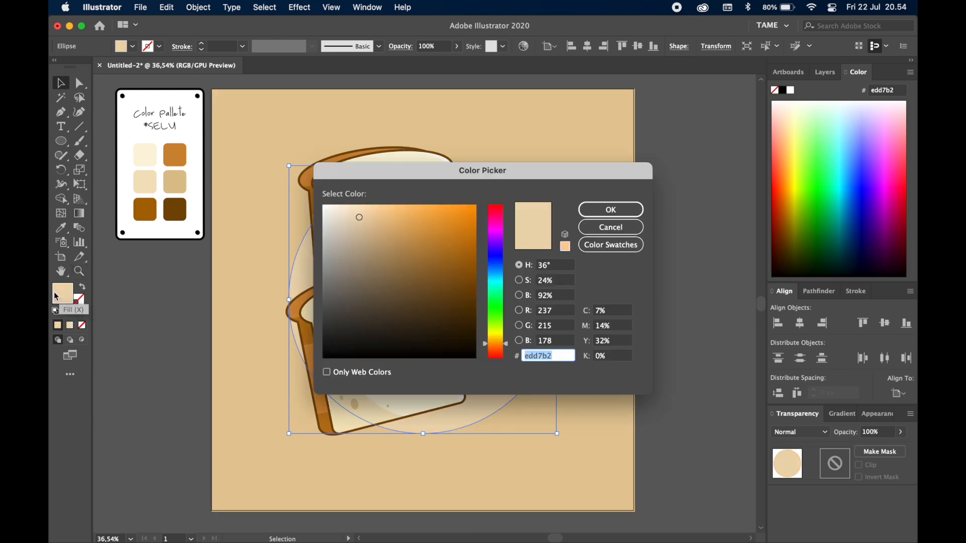
pyautogui.click(357, 209)
pyautogui.click(610, 209)
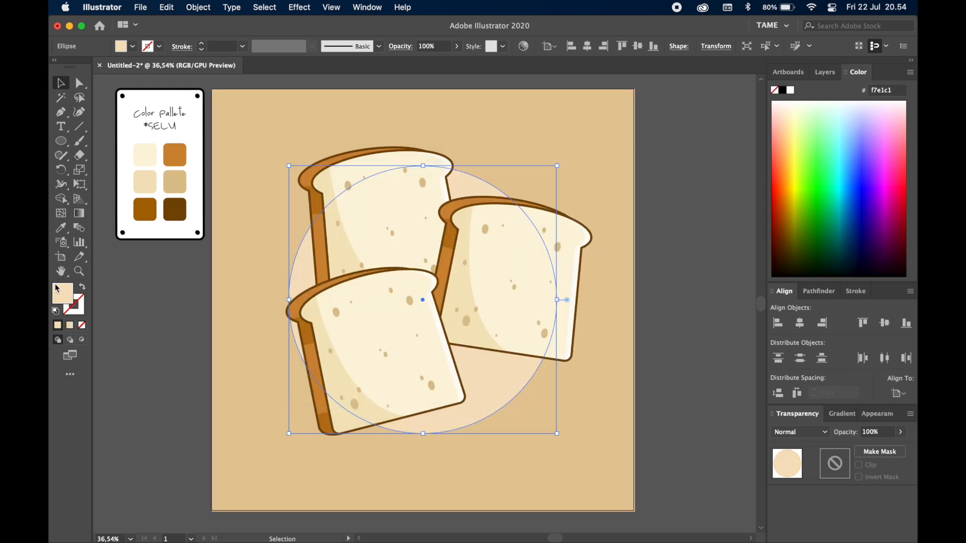
pyautogui.click(678, 201)
pyautogui.moveTo(646, 231); pyautogui.dragTo(655, 249)
pyautogui.click(496, 401)
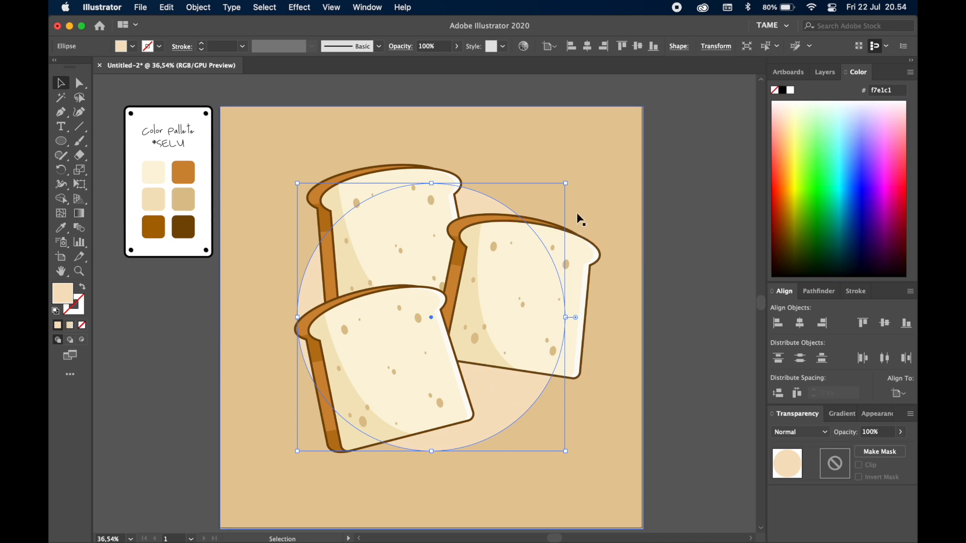
pyautogui.click(677, 198)
# - Draw a wide, flat ellipse below the bread slices near the artboard's lower edge as a ground shadow
pyautogui.scroll(-2, 679, 226)
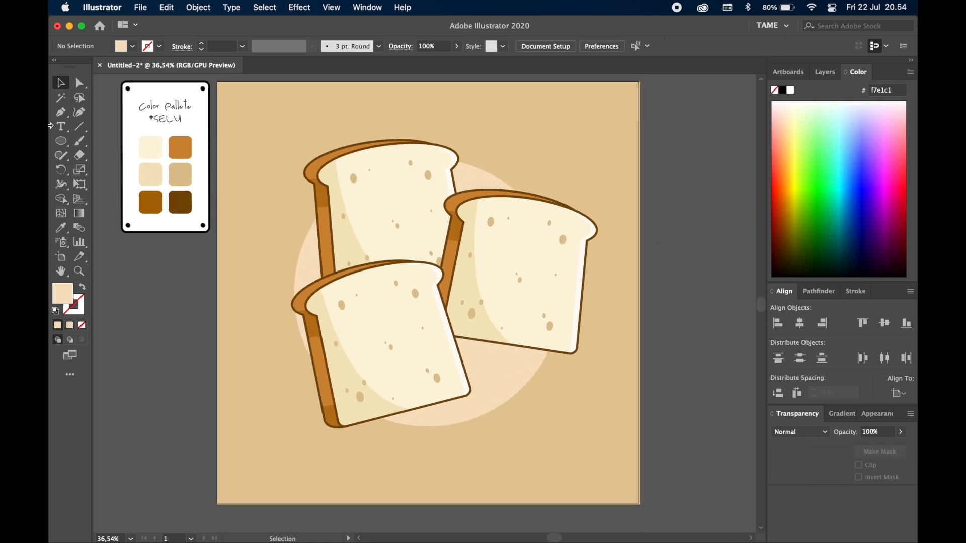
pyautogui.click(61, 141)
pyautogui.moveTo(314, 462)
pyautogui.mouseDown()
pyautogui.moveTo(513, 463)
pyautogui.moveTo(580, 475)
pyautogui.mouseUp()
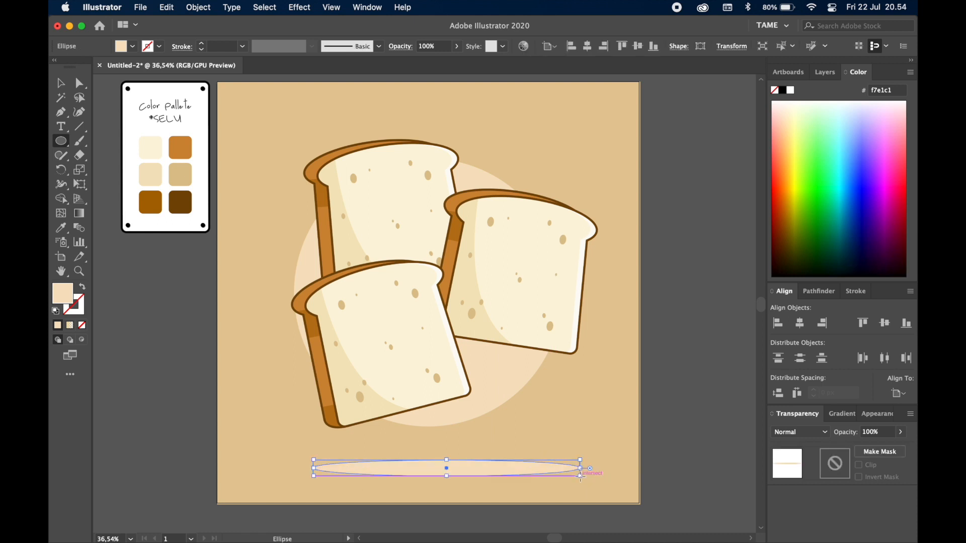
# - Sample the palette's tan swatch for the shadow ellipse, darken its fill to bfa475, and deselect it
pyautogui.click(60, 227)
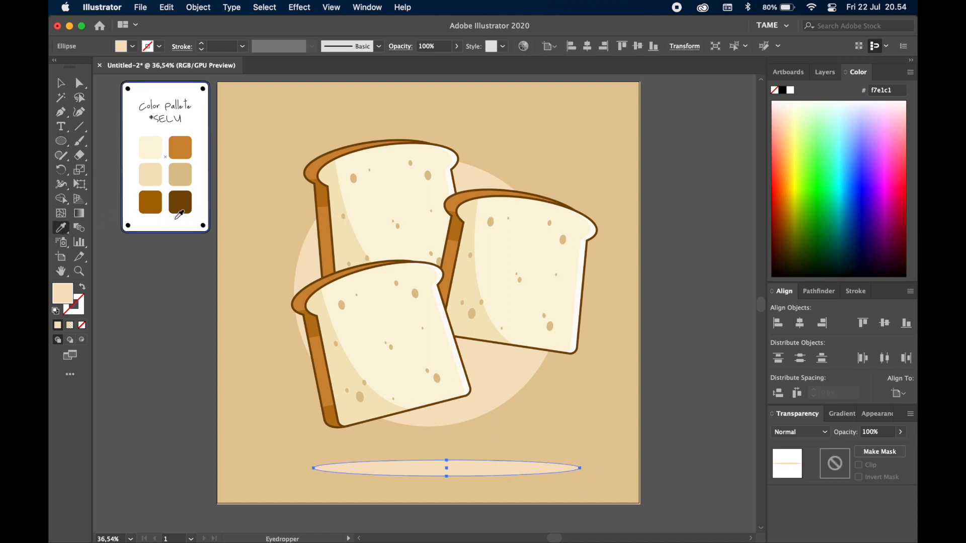
pyautogui.click(180, 175)
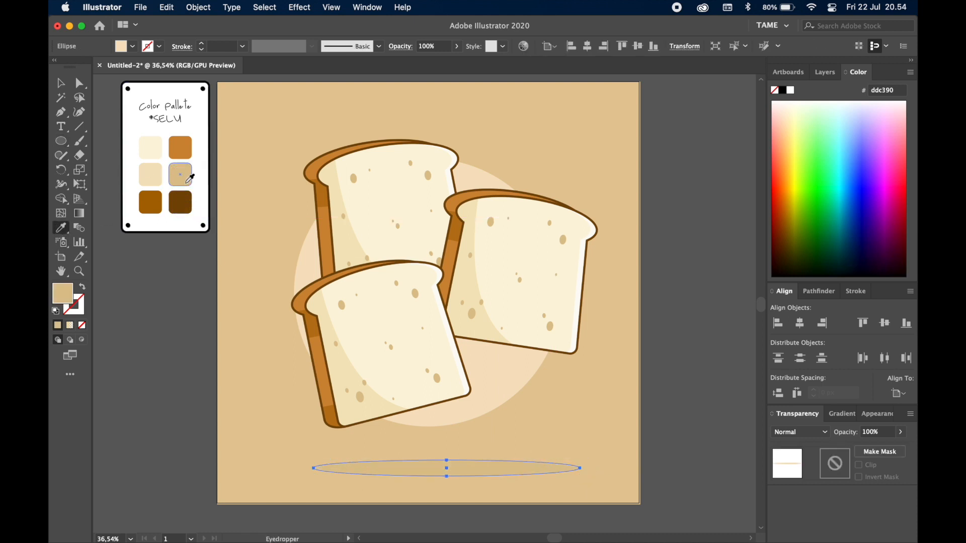
pyautogui.doubleClick(63, 293)
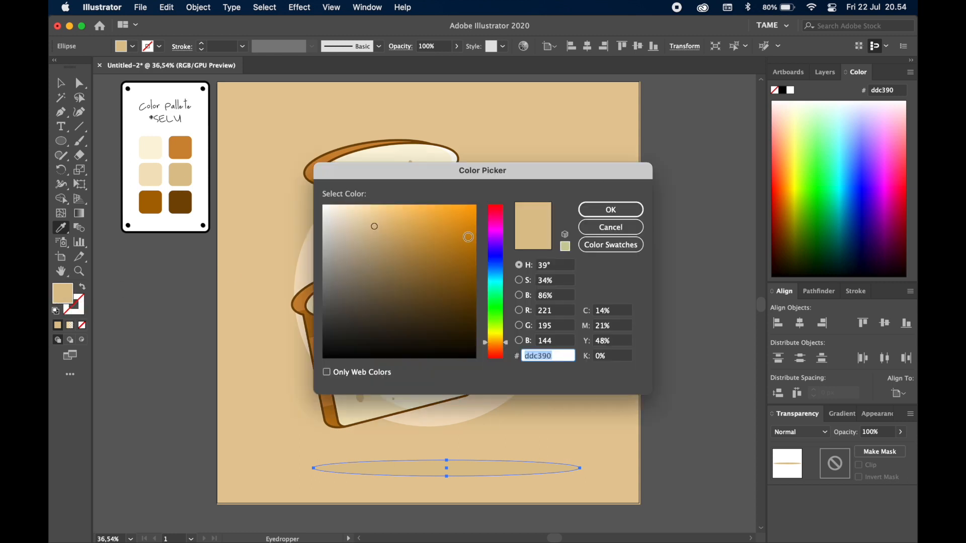
pyautogui.click(374, 243)
pyautogui.click(589, 209)
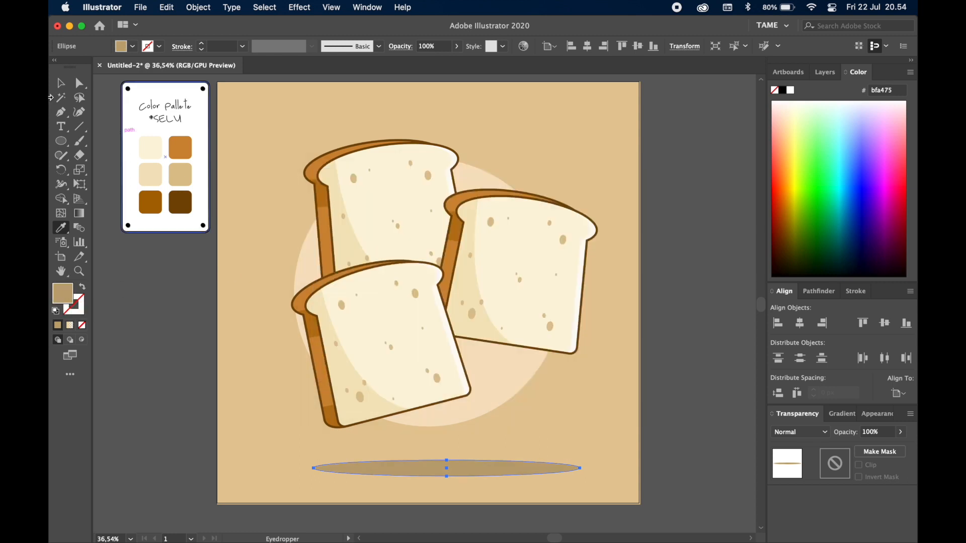
pyautogui.click(57, 86)
pyautogui.click(673, 267)
# - Centre the shadow ellipse horizontally on the artboard and deselect it
pyautogui.moveTo(686, 281); pyautogui.dragTo(616, 291)
pyautogui.scroll(-2, 665, 291)
pyautogui.click(483, 425)
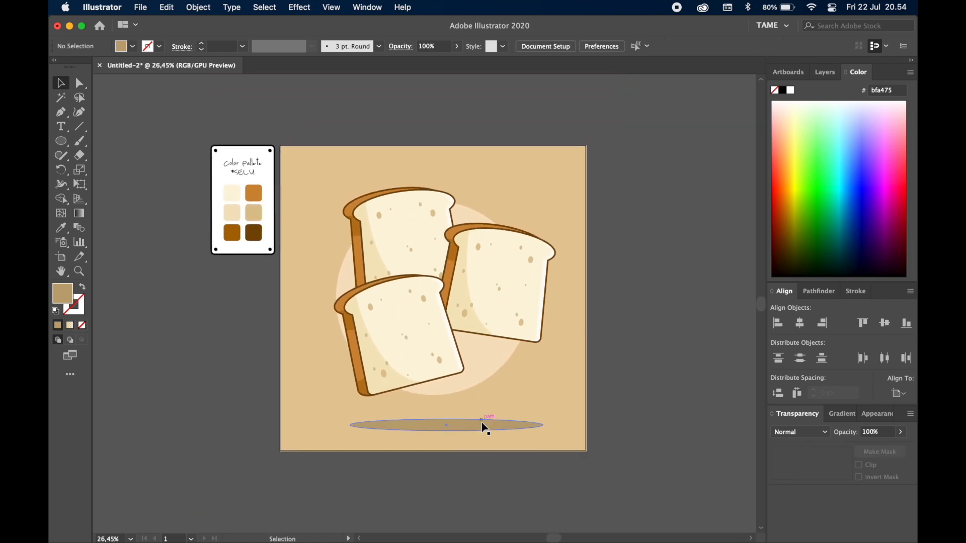
pyautogui.click(800, 323)
pyautogui.click(672, 345)
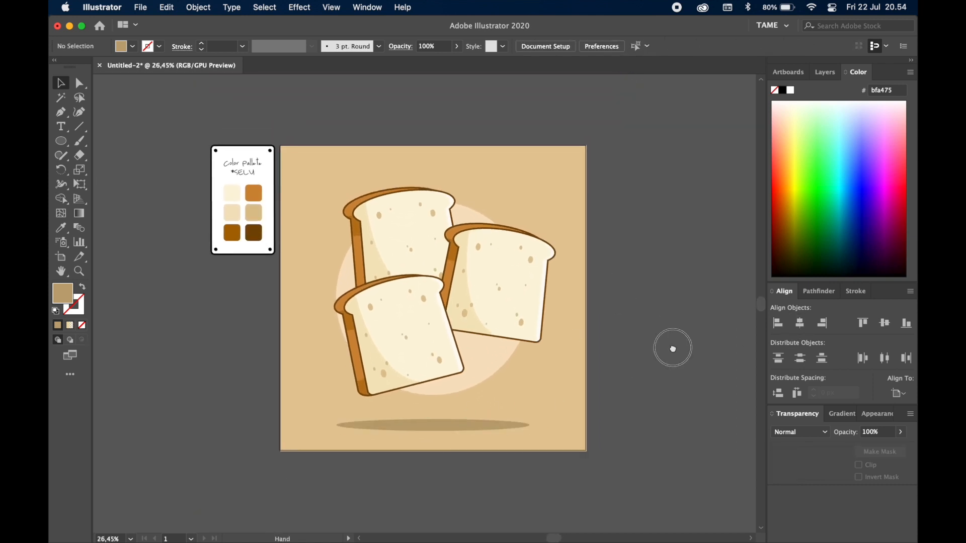
pyautogui.moveTo(673, 345); pyautogui.dragTo(654, 350)
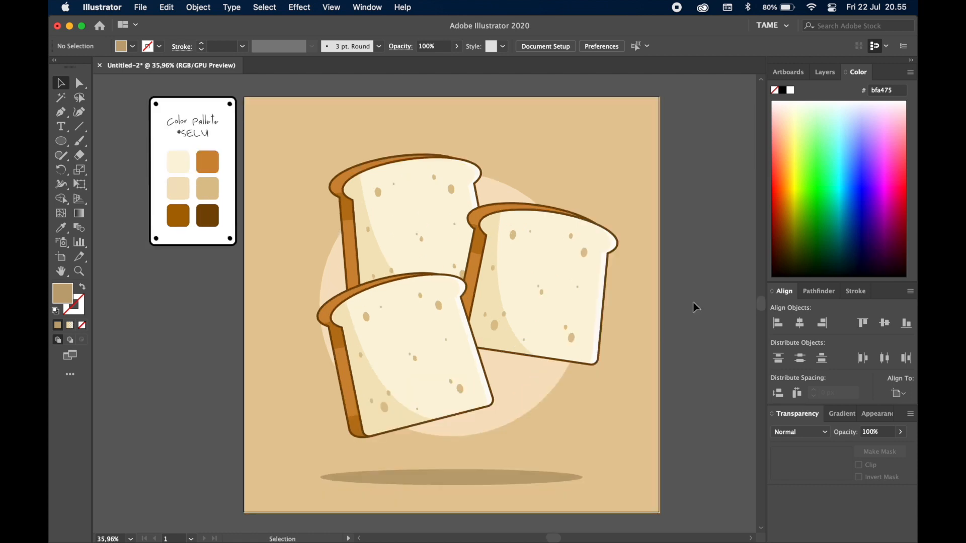